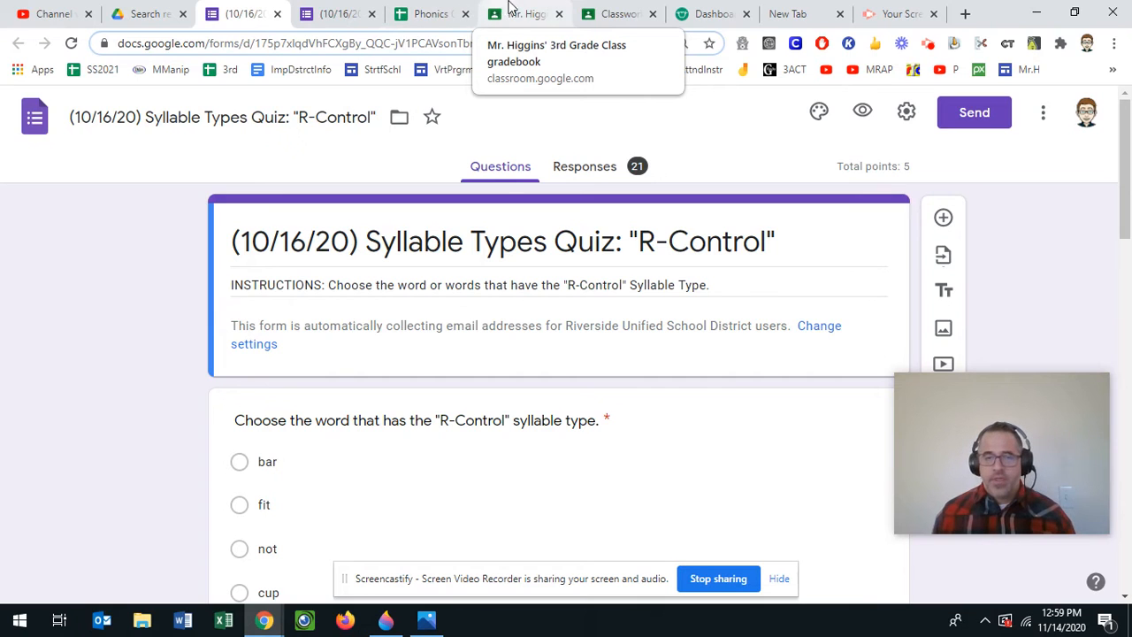
# - Switch to the Classroom tab showing the 3rd Grade Class Classwork page
pyautogui.click(605, 10)
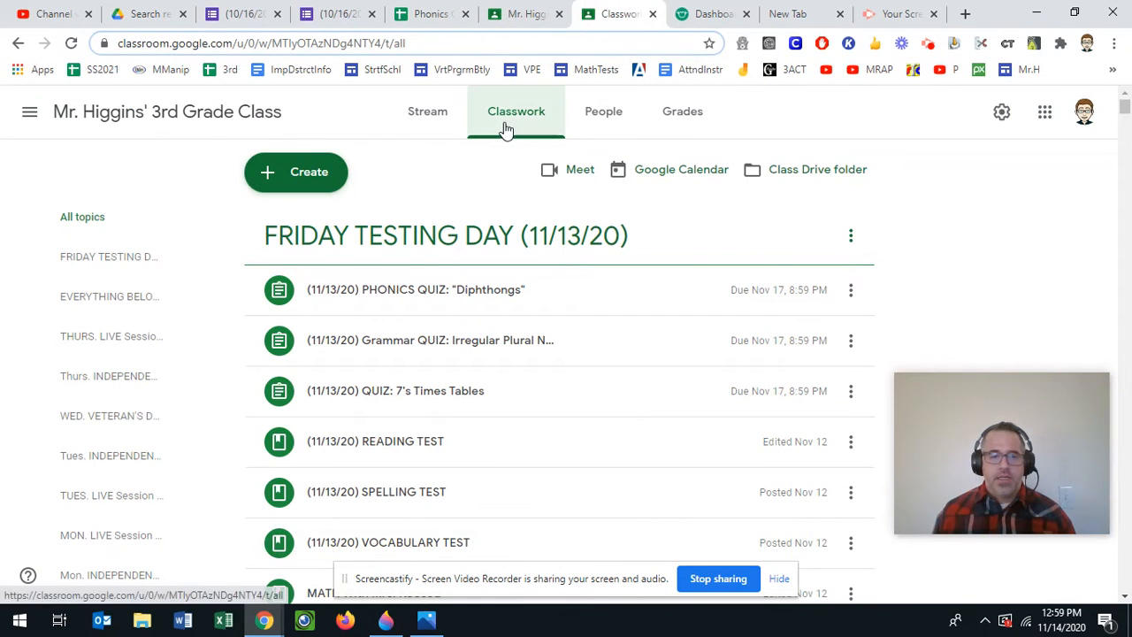
# - Create a new blank assignment from the Classwork Create menu
pyautogui.click(263, 181)
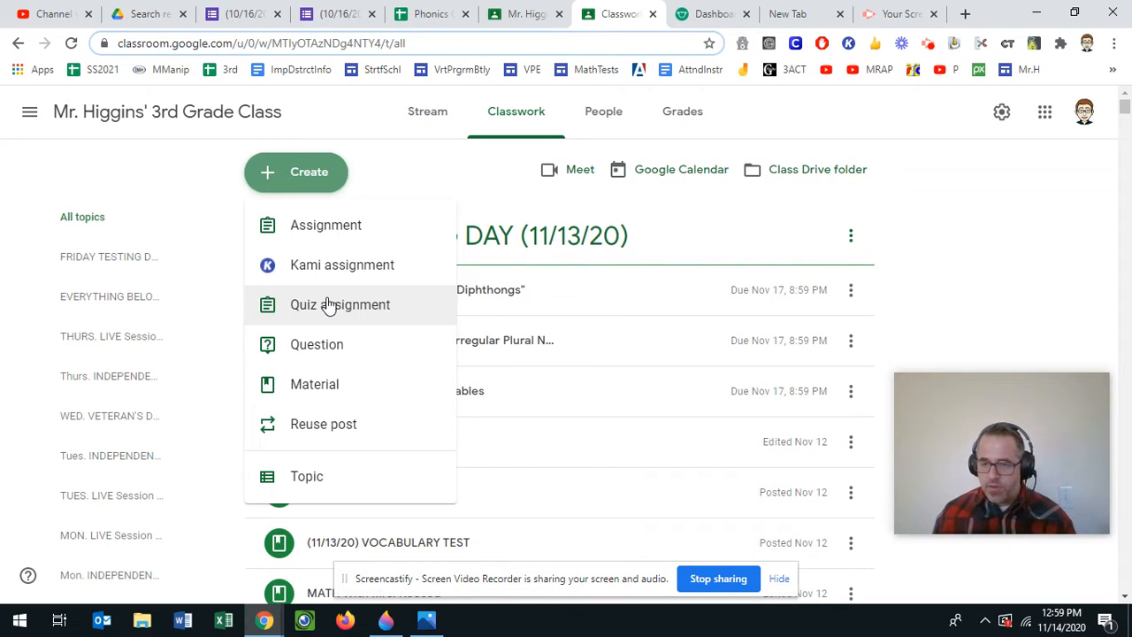
pyautogui.click(315, 228)
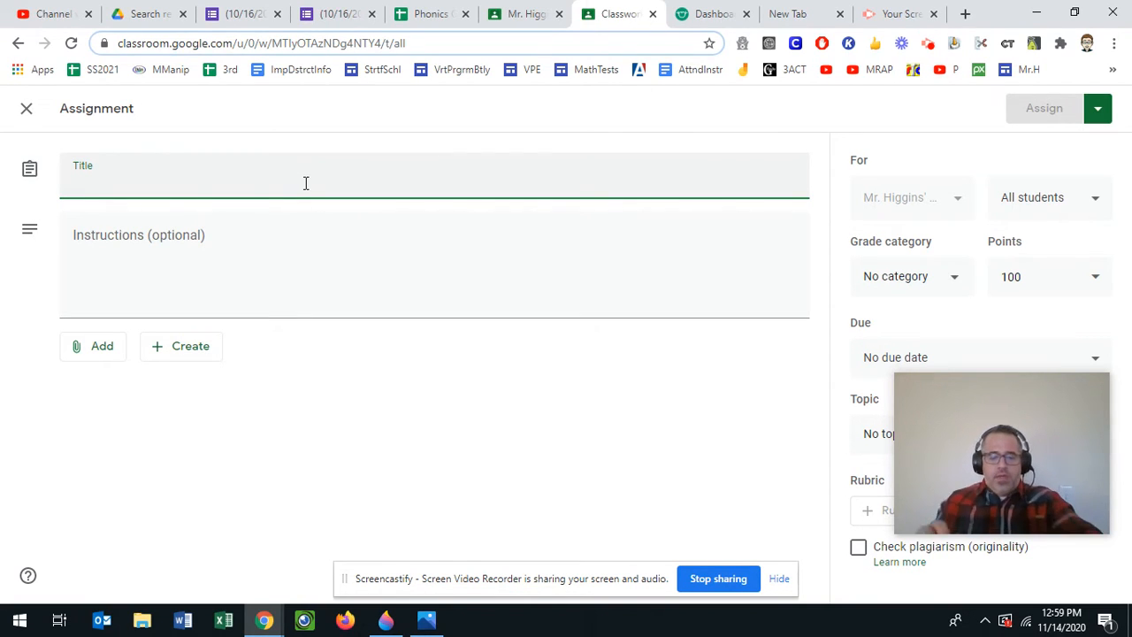
# - Title it '(11/14/20) Grammar Quiz: Bossy R' with instructions 'Take the quiz below on the syllable type Bossy-R'
pyautogui.write('(11')
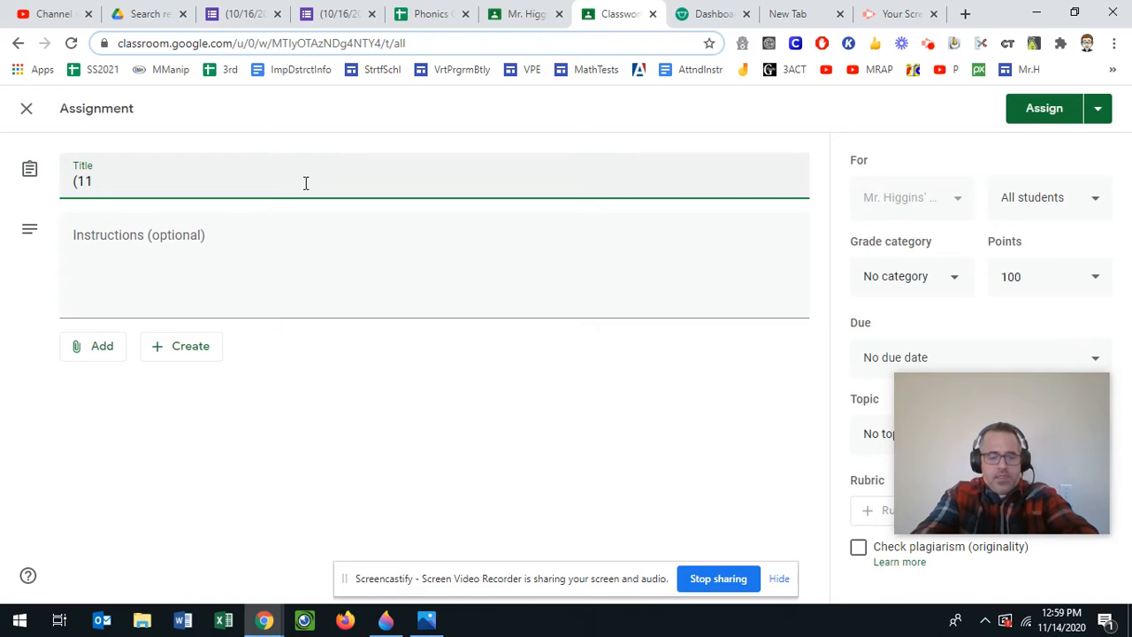
pyautogui.write('/14/20) ')
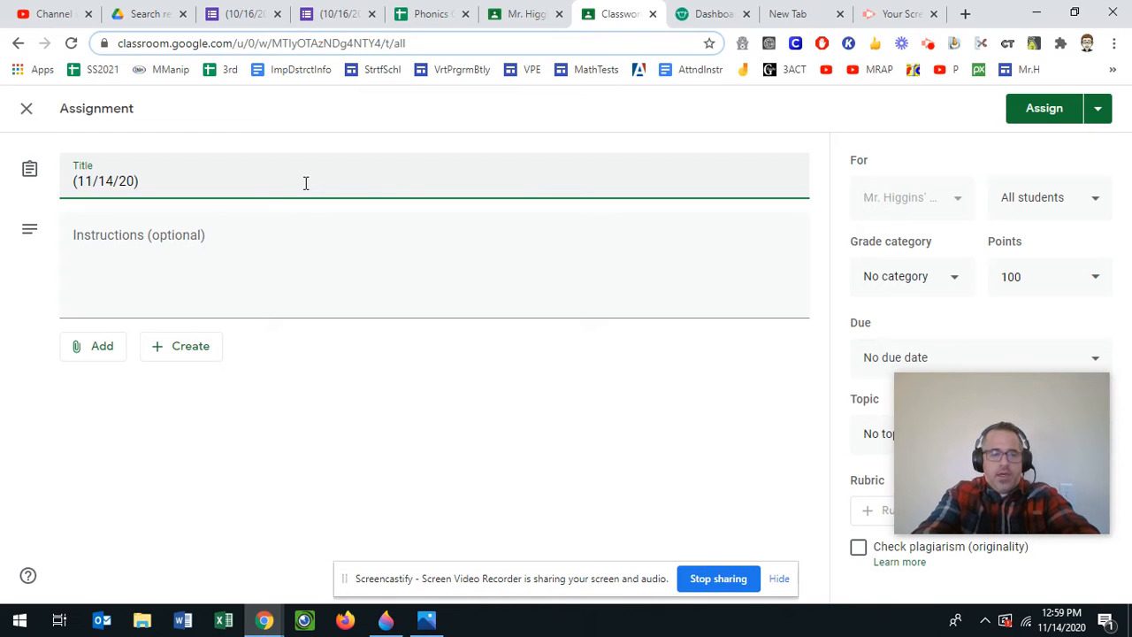
pyautogui.write('Gr')
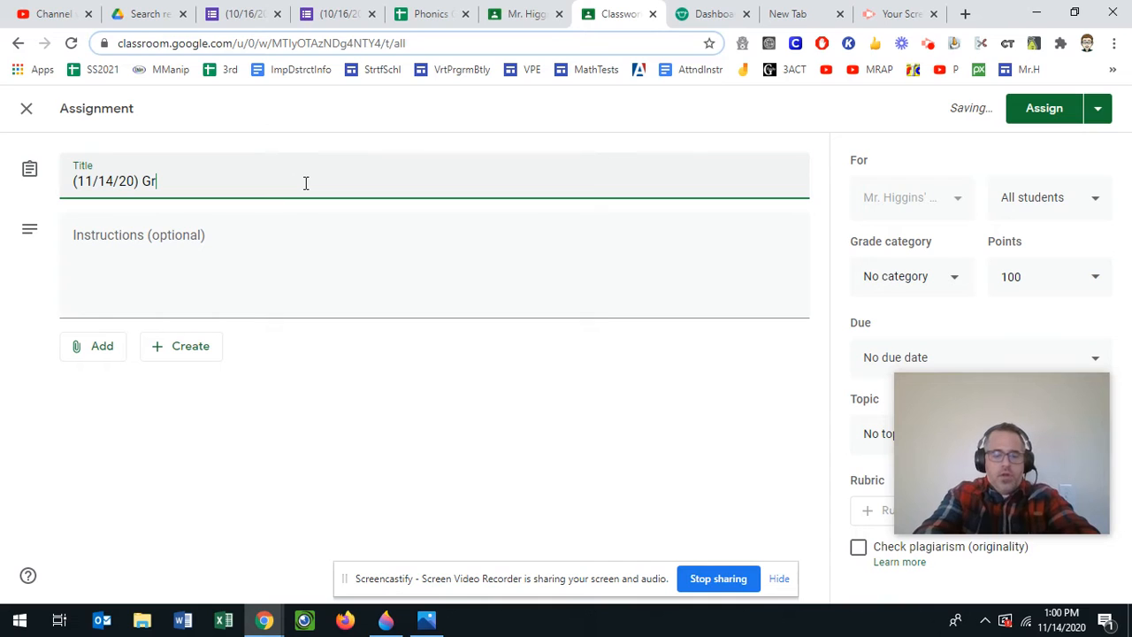
pyautogui.write('ammar Quiz')
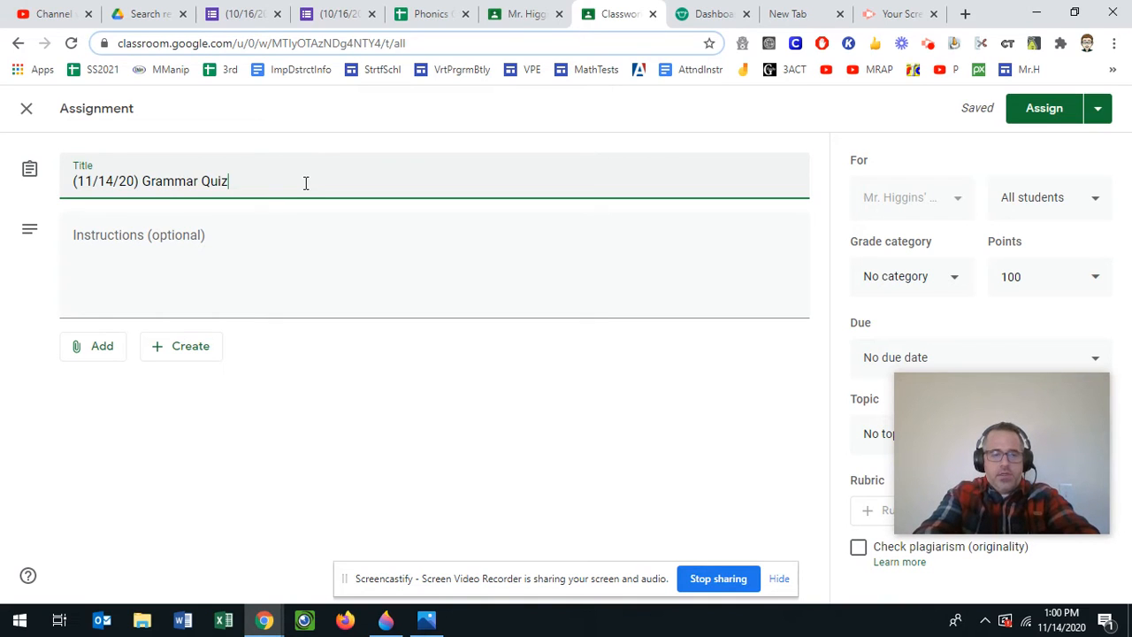
pyautogui.write(':')
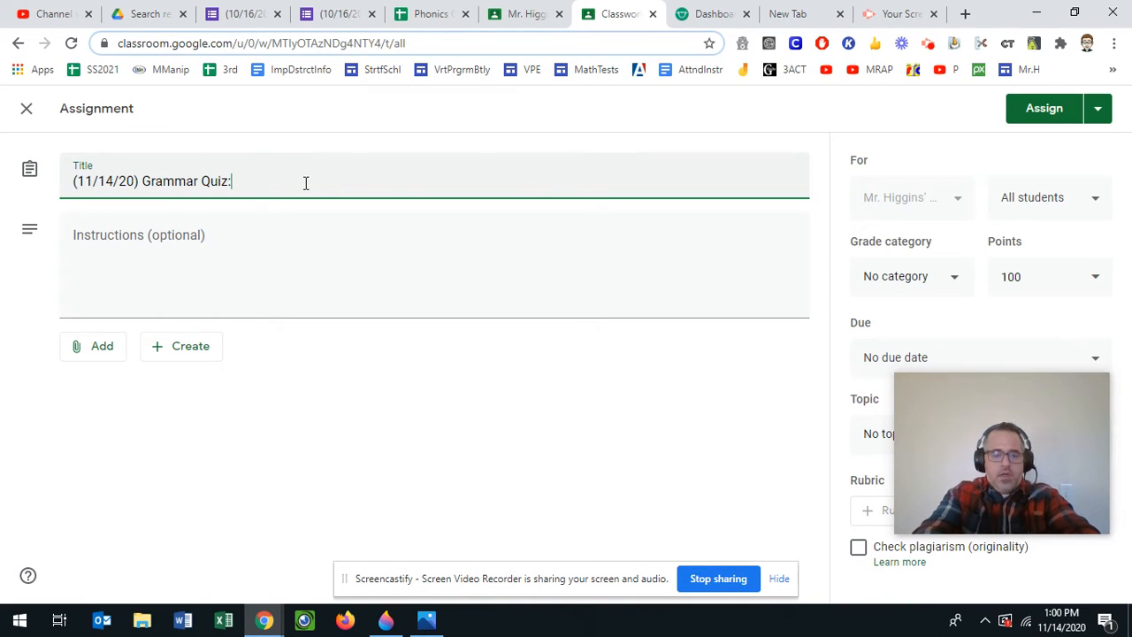
pyautogui.write('Bossy ')
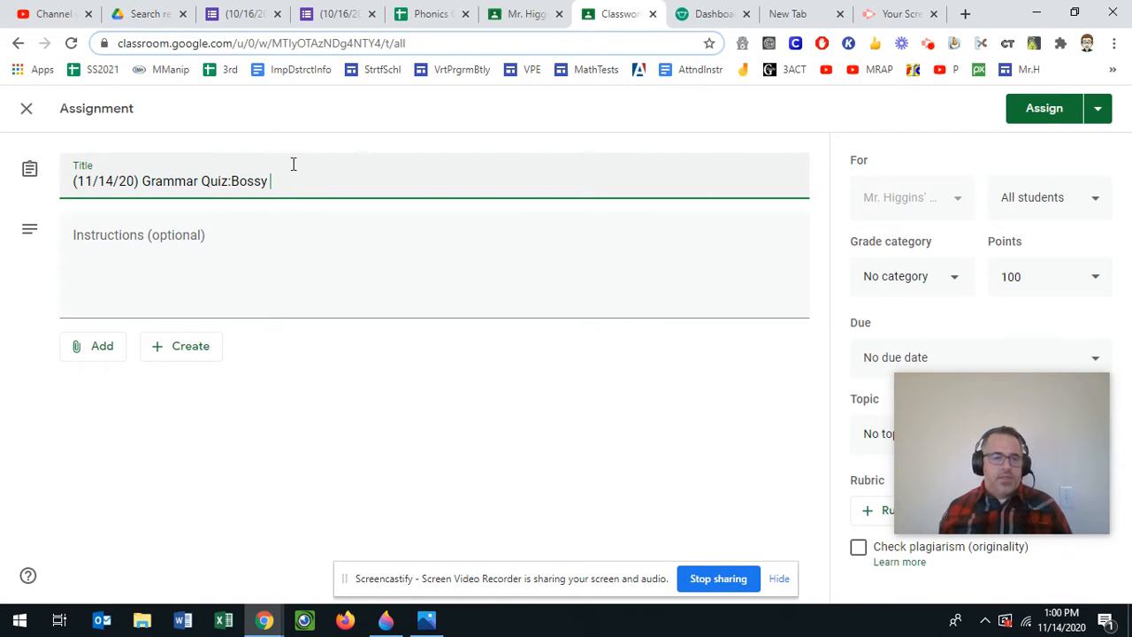
pyautogui.write('R')
pyautogui.click(231, 180)
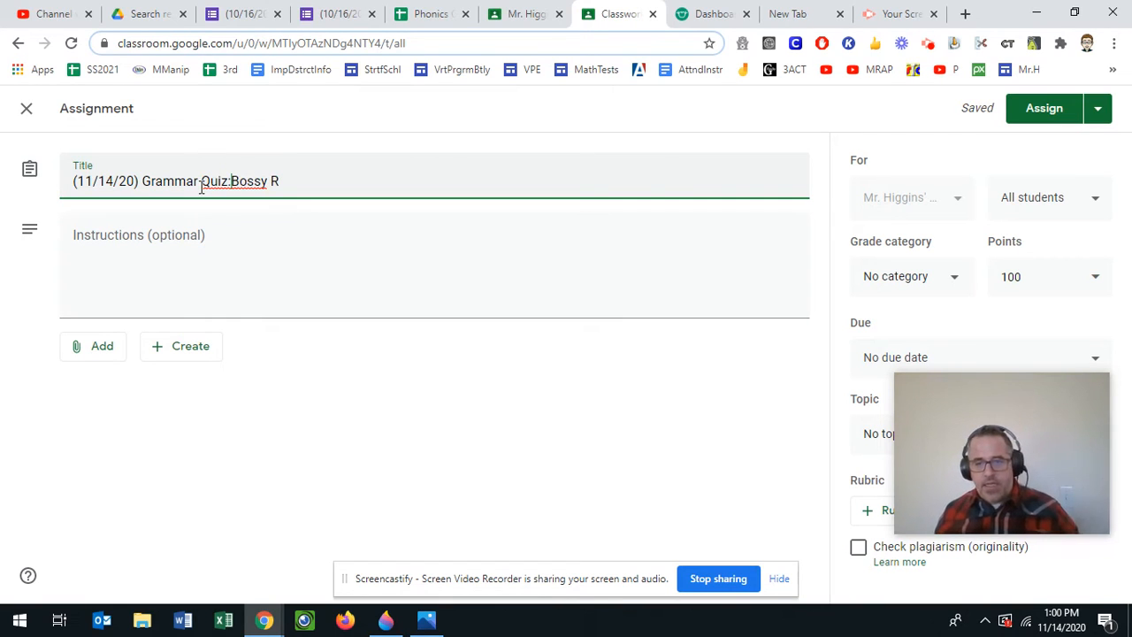
pyautogui.click(296, 296)
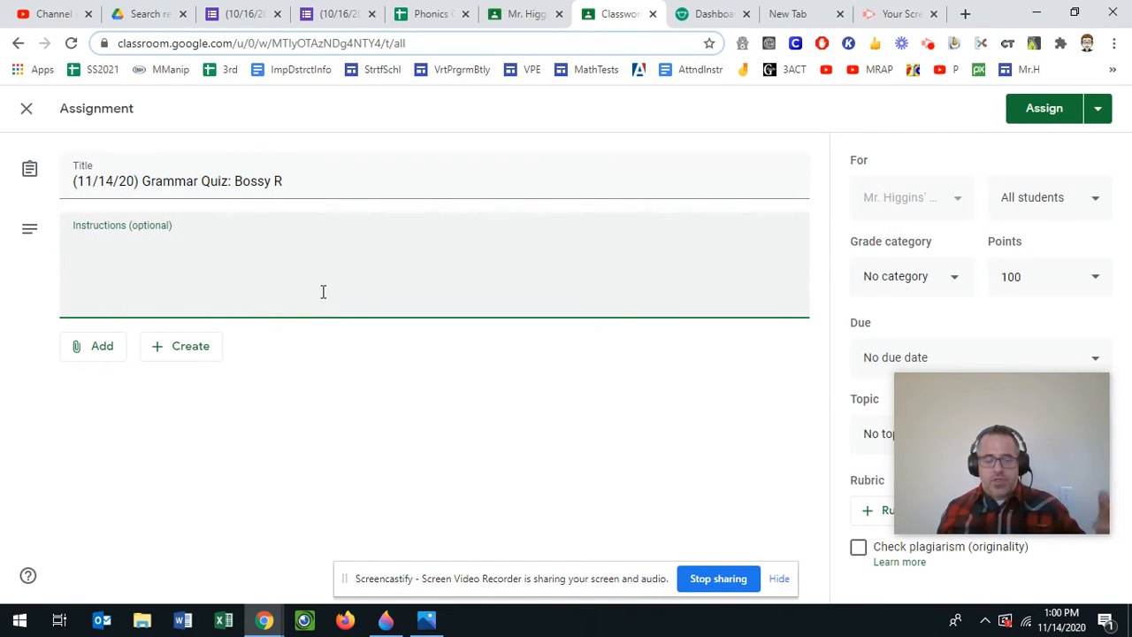
pyautogui.write('Take the qui')
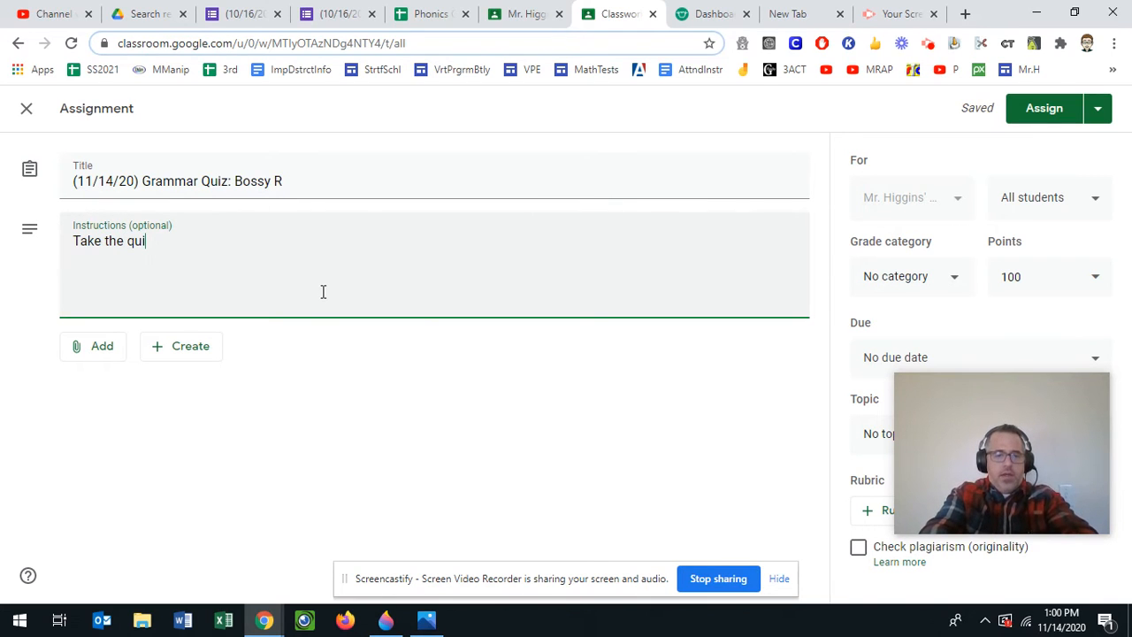
pyautogui.write('z below on the syllable ty')
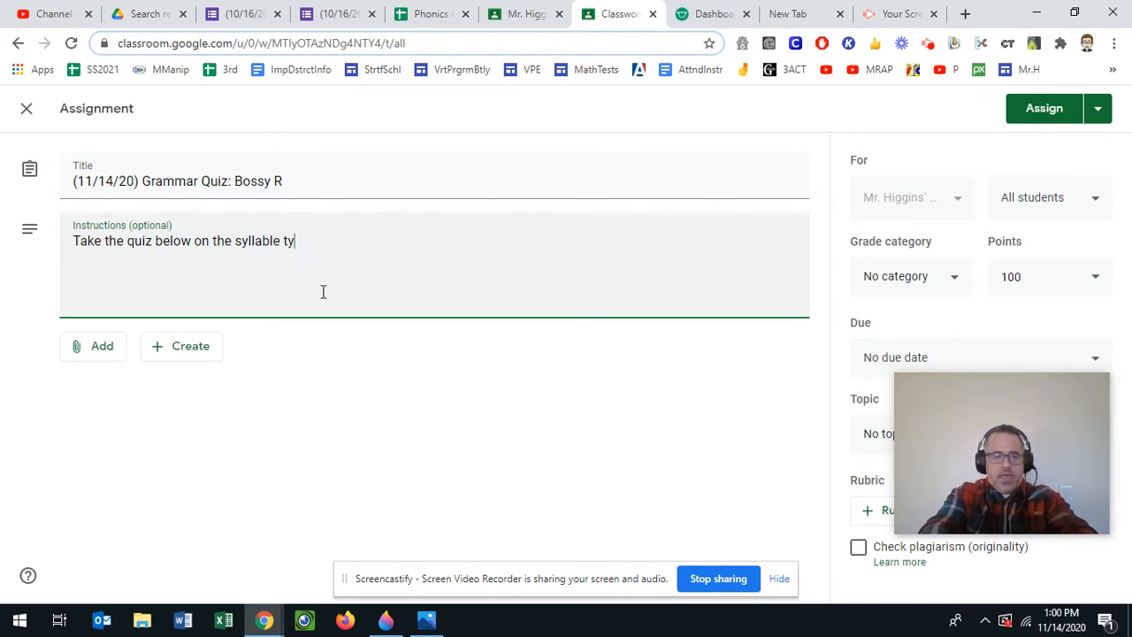
pyautogui.write('pe Bossy')
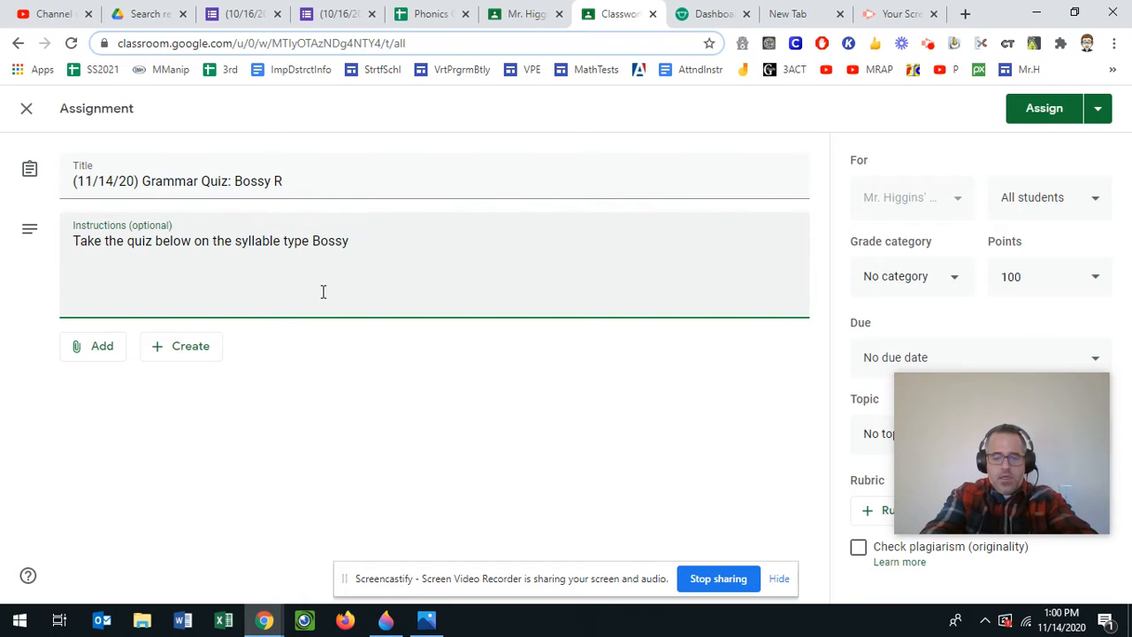
pyautogui.write('-R')
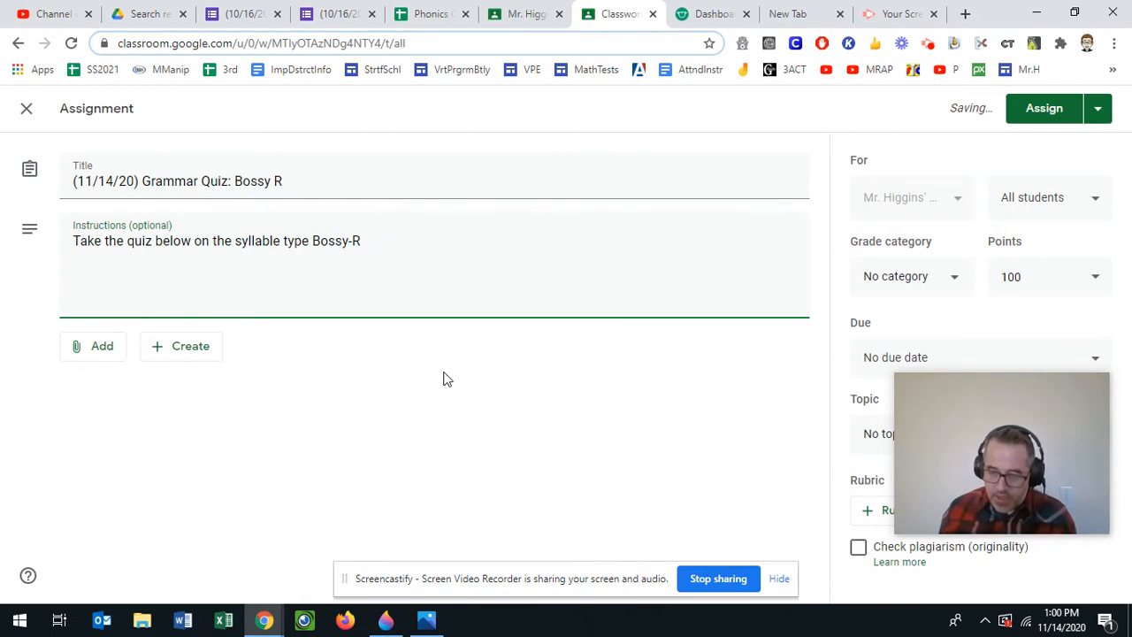
pyautogui.click(135, 352)
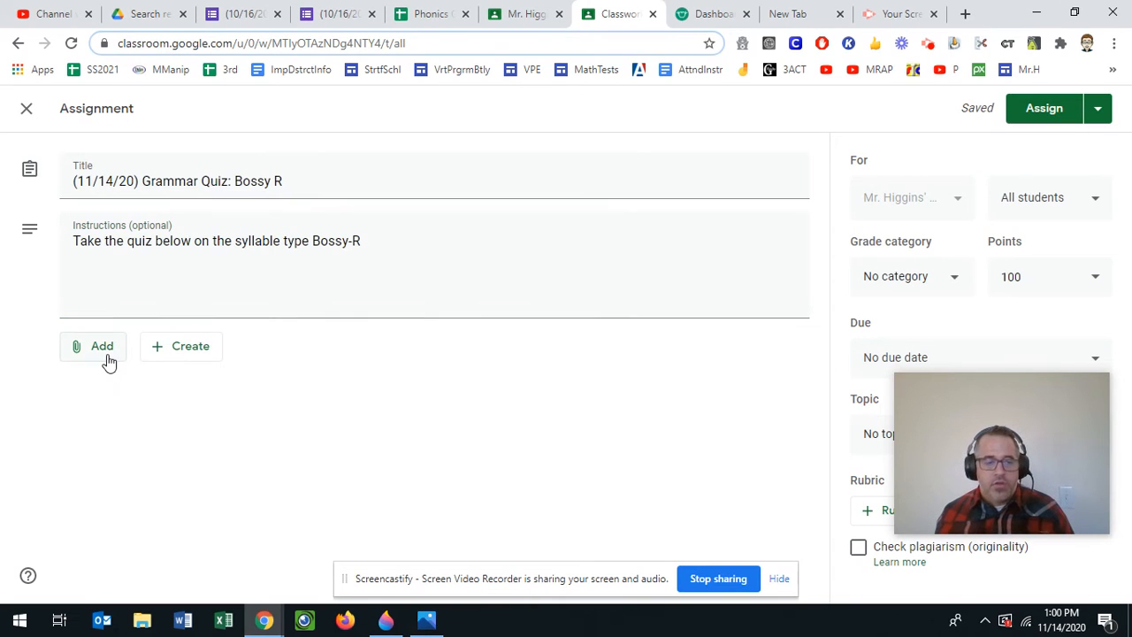
# - Browse Google Drive files in the assignment's attachment picker
pyautogui.click(108, 358)
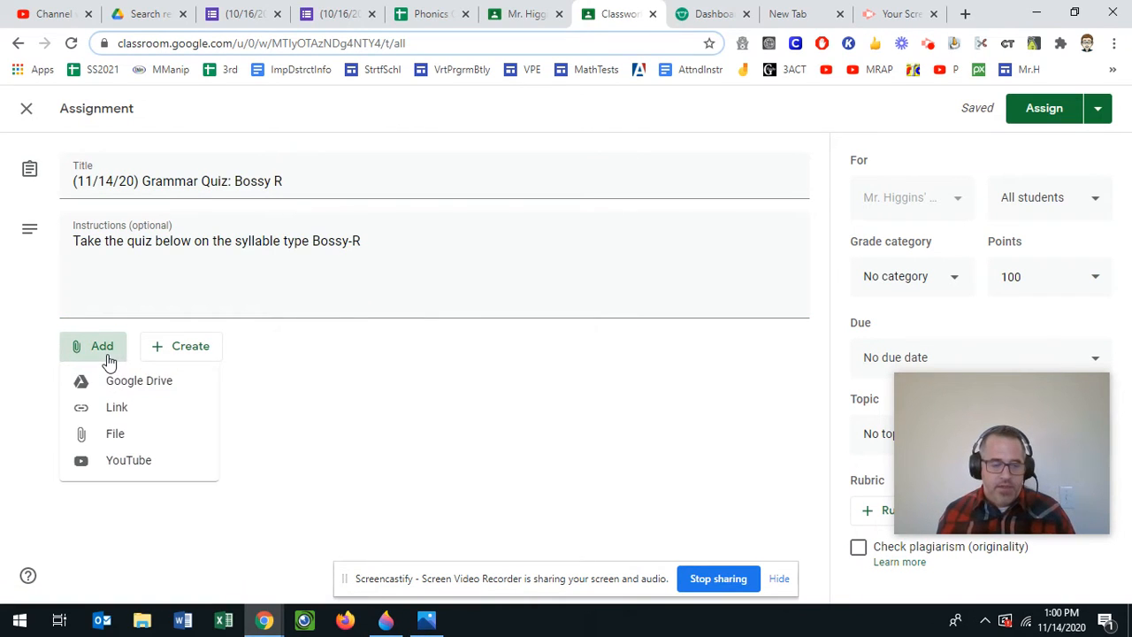
pyautogui.click(141, 389)
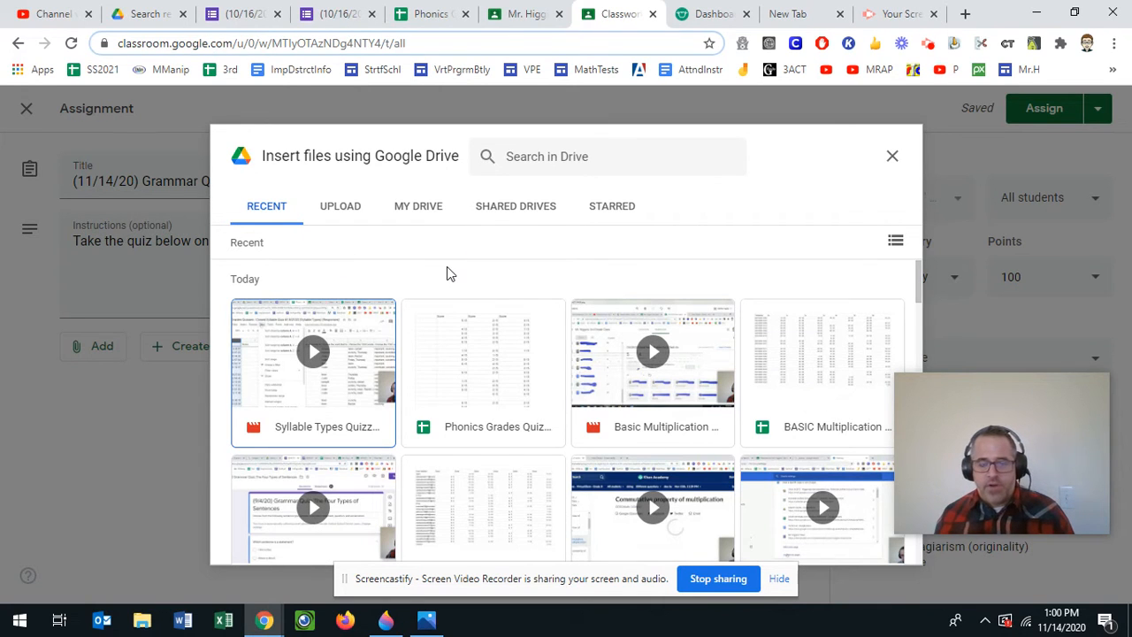
pyautogui.scroll(-3, 430, 313)
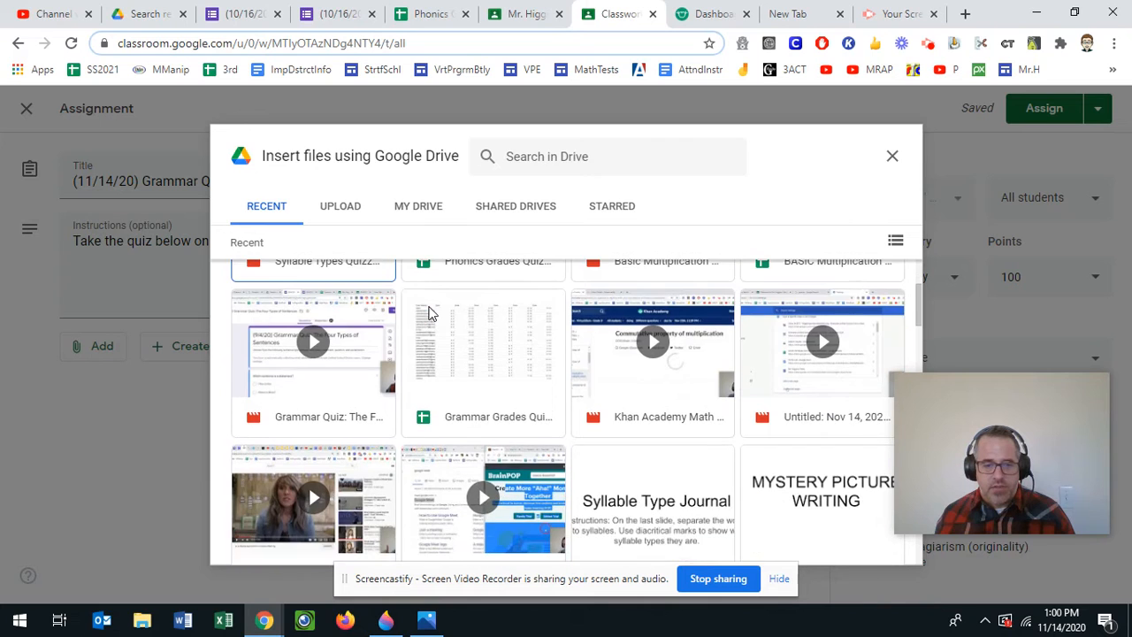
pyautogui.scroll(2, 430, 313)
pyautogui.scroll(1, 442, 315)
pyautogui.scroll(-2, 436, 354)
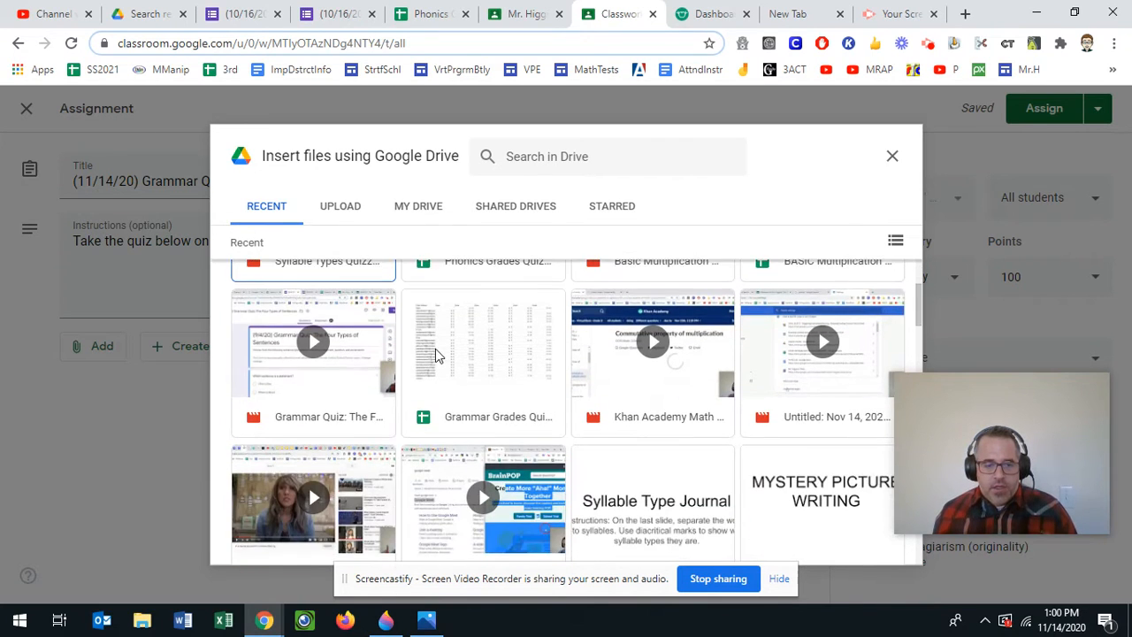
pyautogui.scroll(-3, 435, 354)
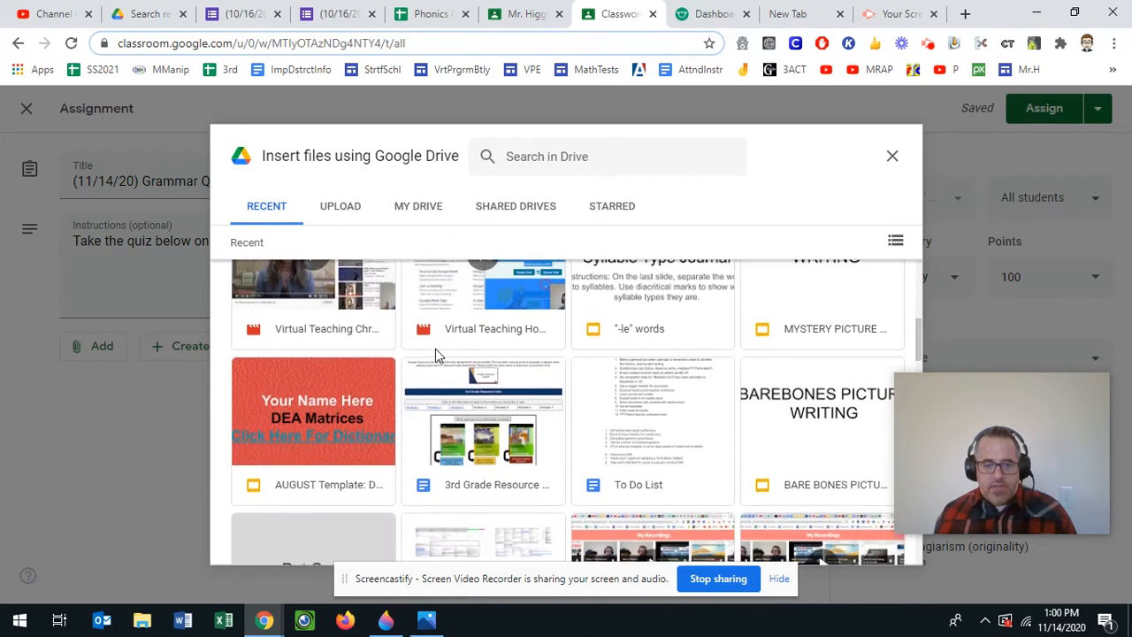
pyautogui.scroll(5, 435, 354)
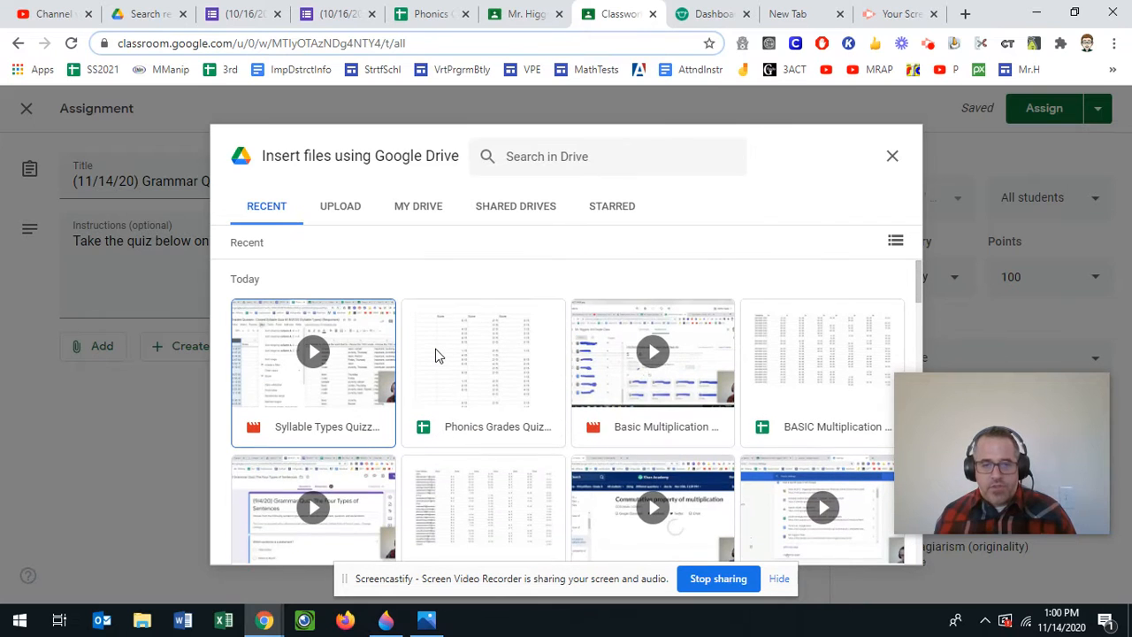
# - Close the Drive picker without attaching anything and bring up the Add link box
pyautogui.click(891, 159)
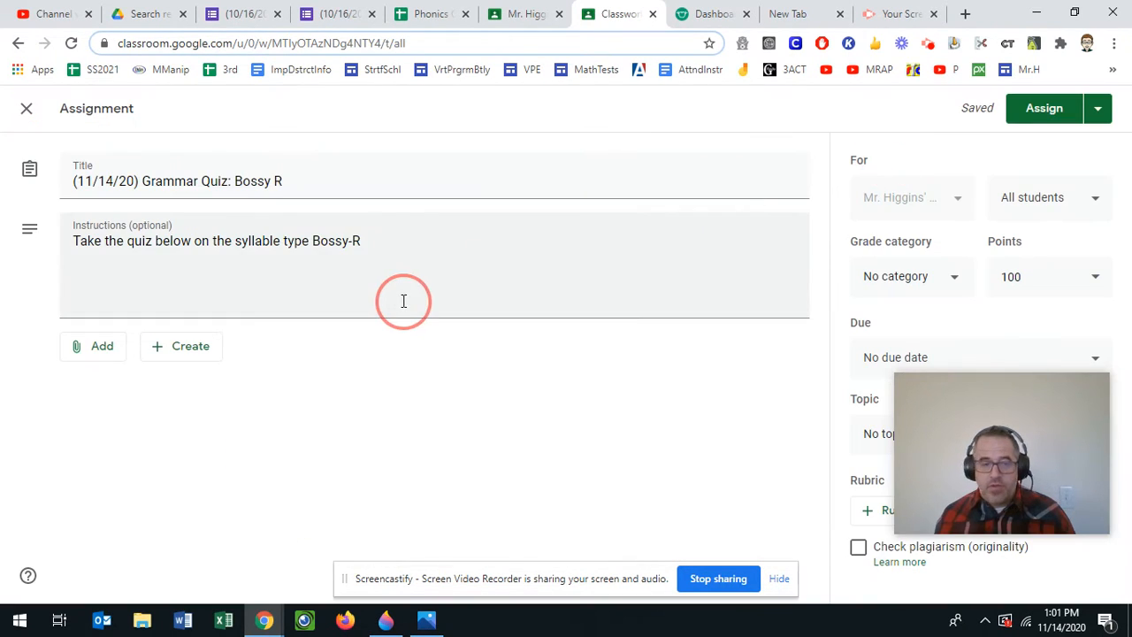
pyautogui.click(101, 350)
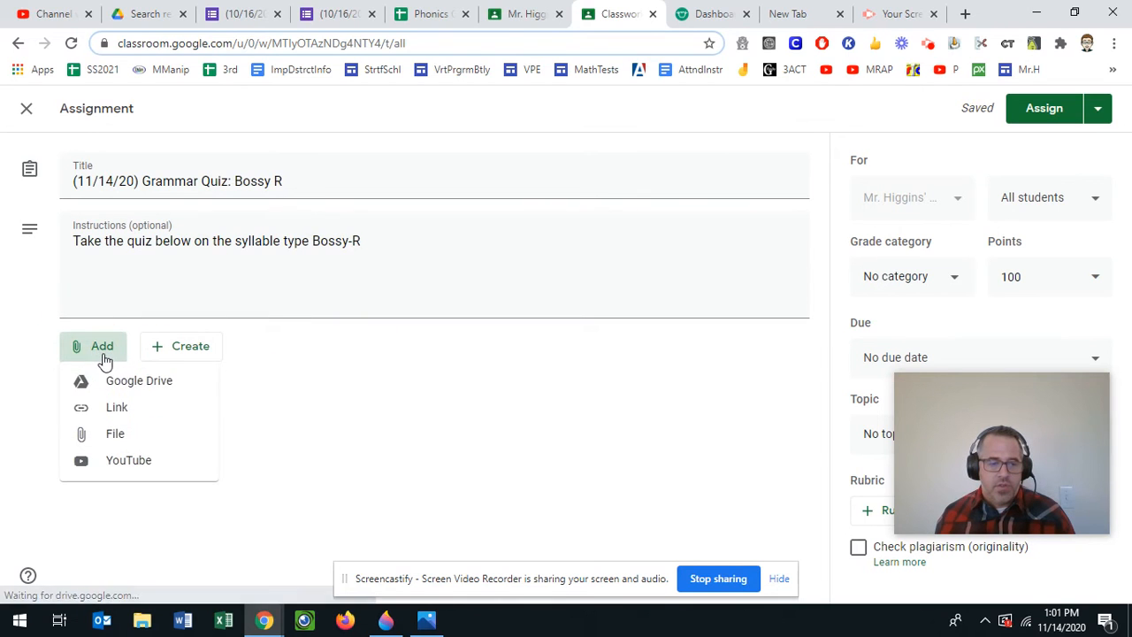
pyautogui.click(110, 407)
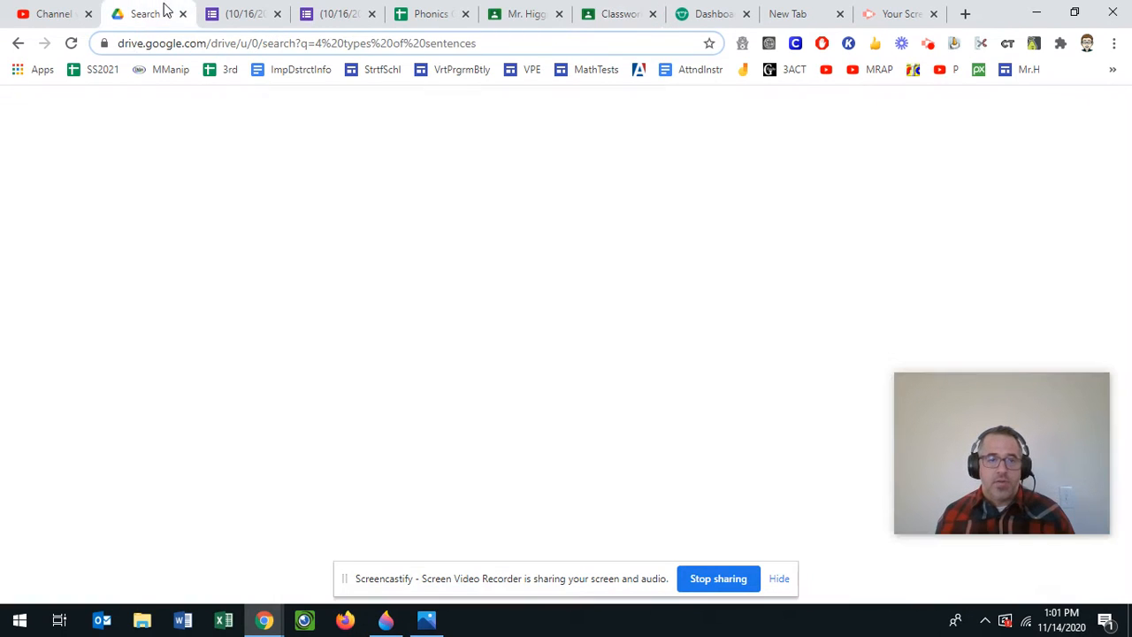
# - Search Google Drive for the syllable types quiz files
pyautogui.click(168, 12)
pyautogui.click(311, 108)
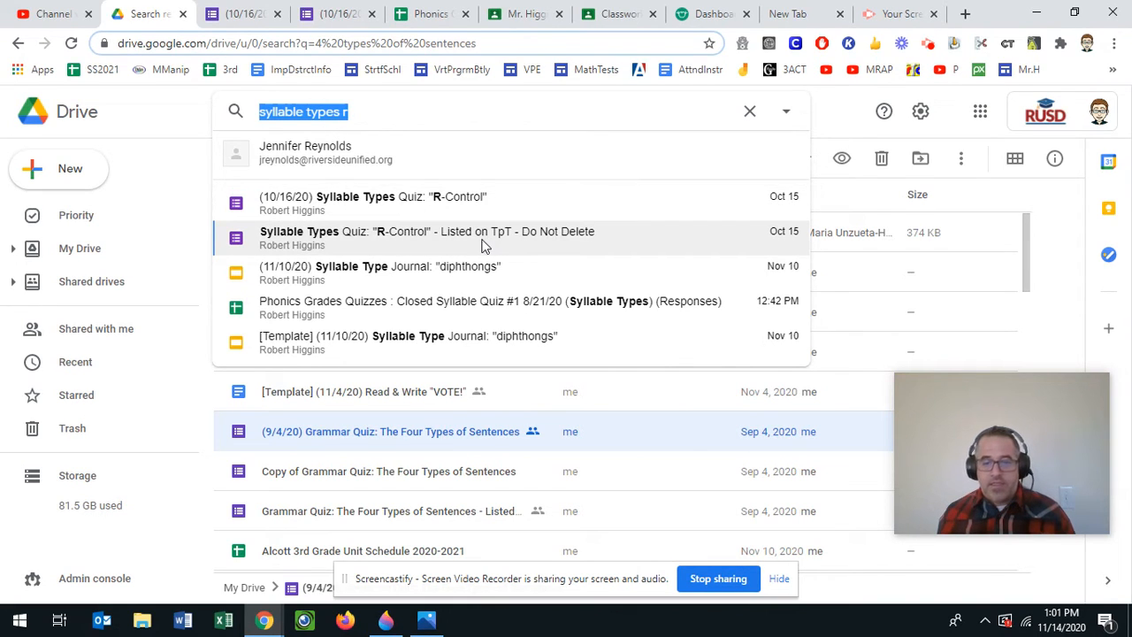
pyautogui.doubleClick(366, 114)
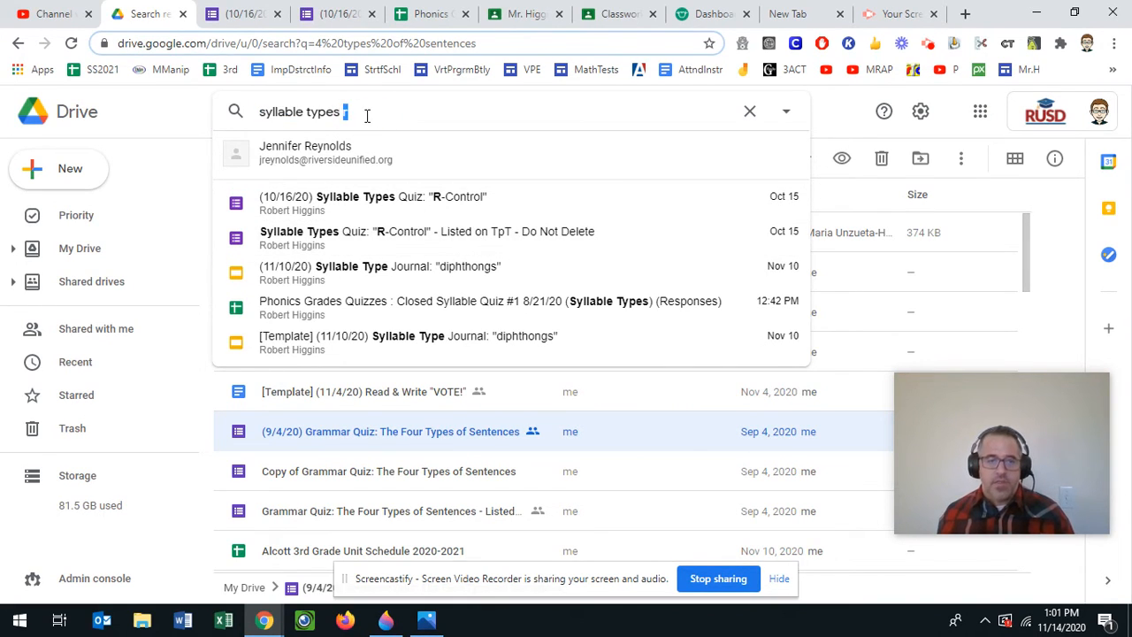
pyautogui.press('Return')
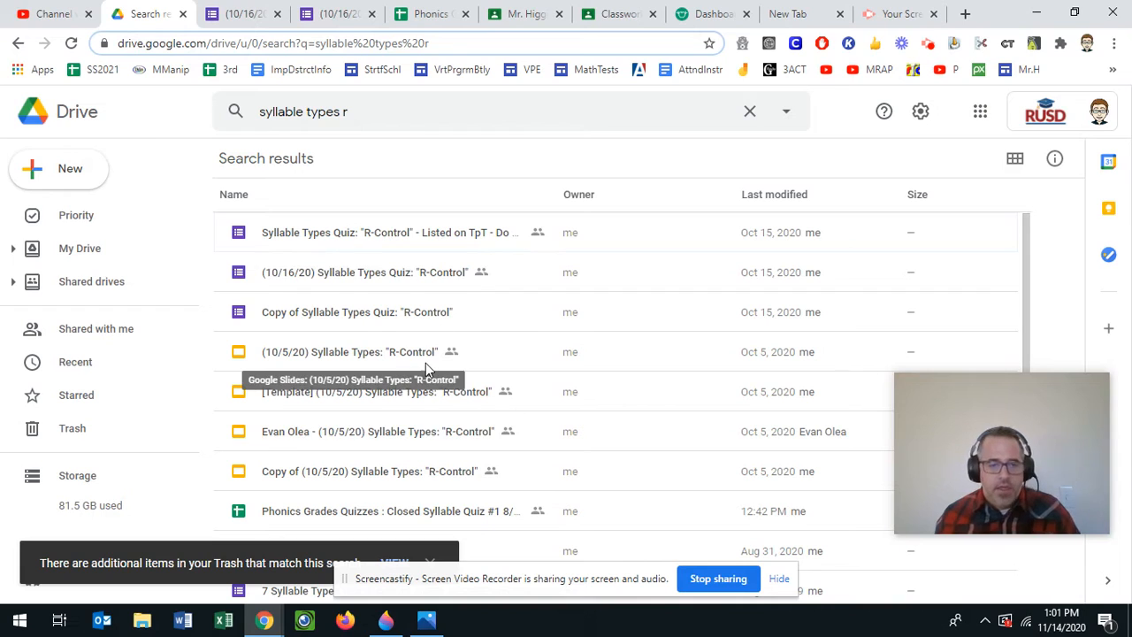
# - Make a copy of the 'Copy of Syllable Types Quiz: "R-Control"' form
pyautogui.click(405, 320)
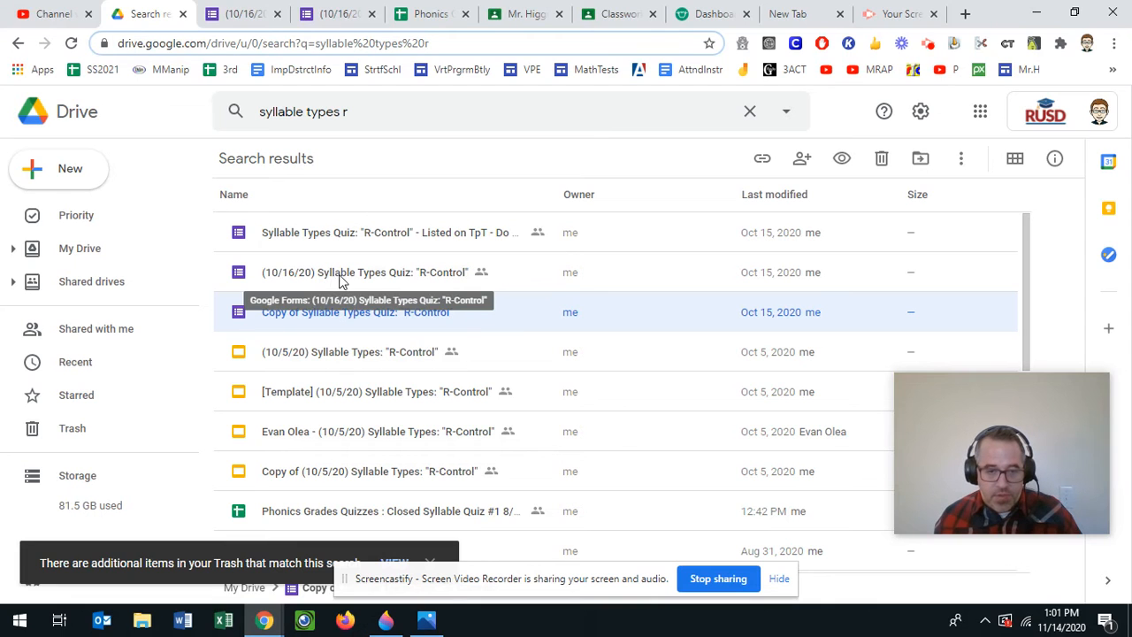
pyautogui.rightClick(301, 328)
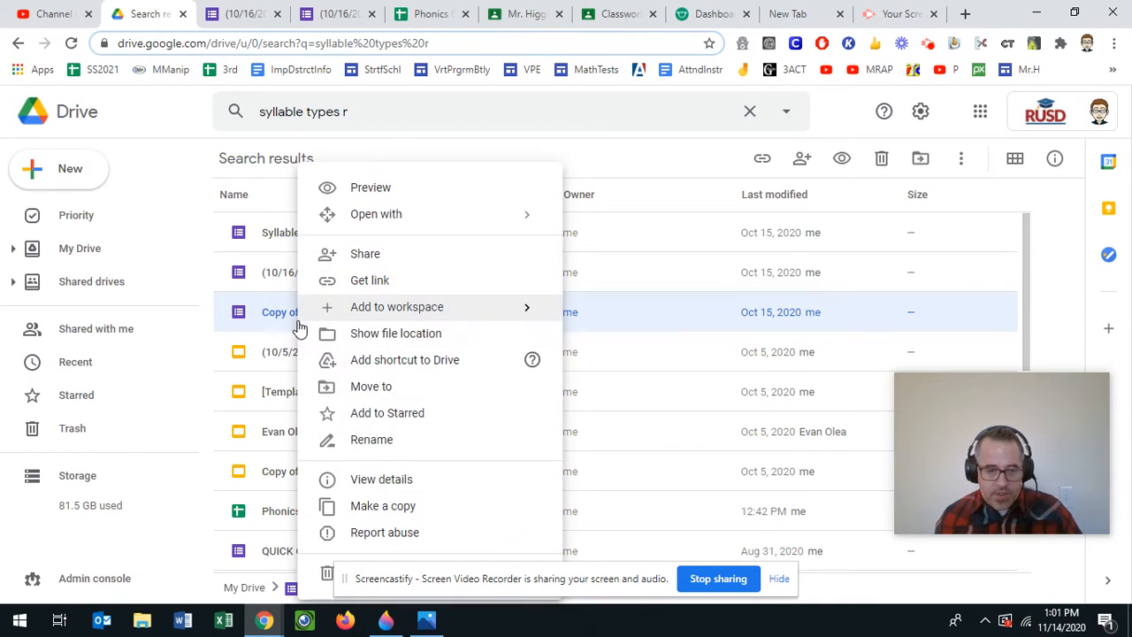
pyautogui.click(366, 511)
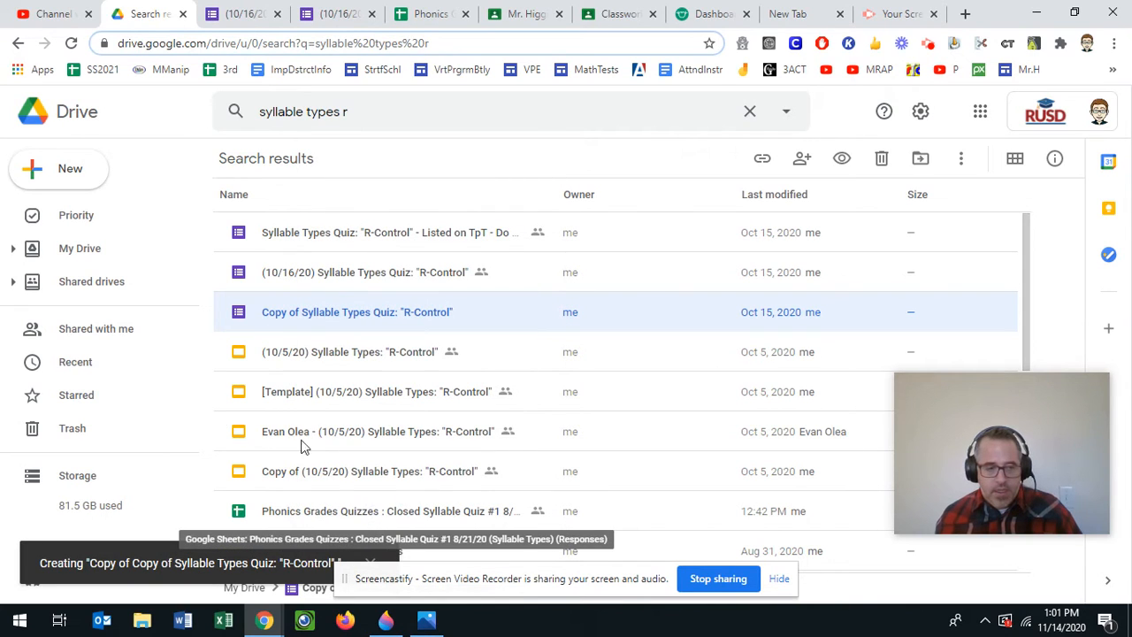
pyautogui.click(84, 369)
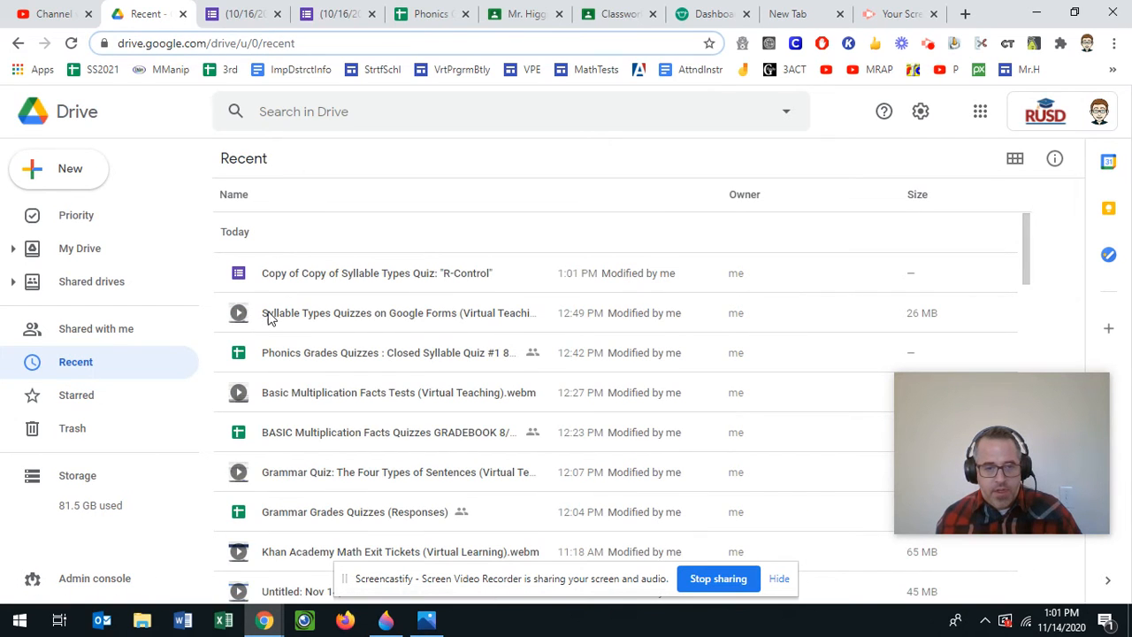
# - Rename 'Copy of Copy of Syllable Types Quiz: "R-Control"' to '(11/14/20) Syllable Types Quiz: "Bossy-R"'
pyautogui.click(305, 273)
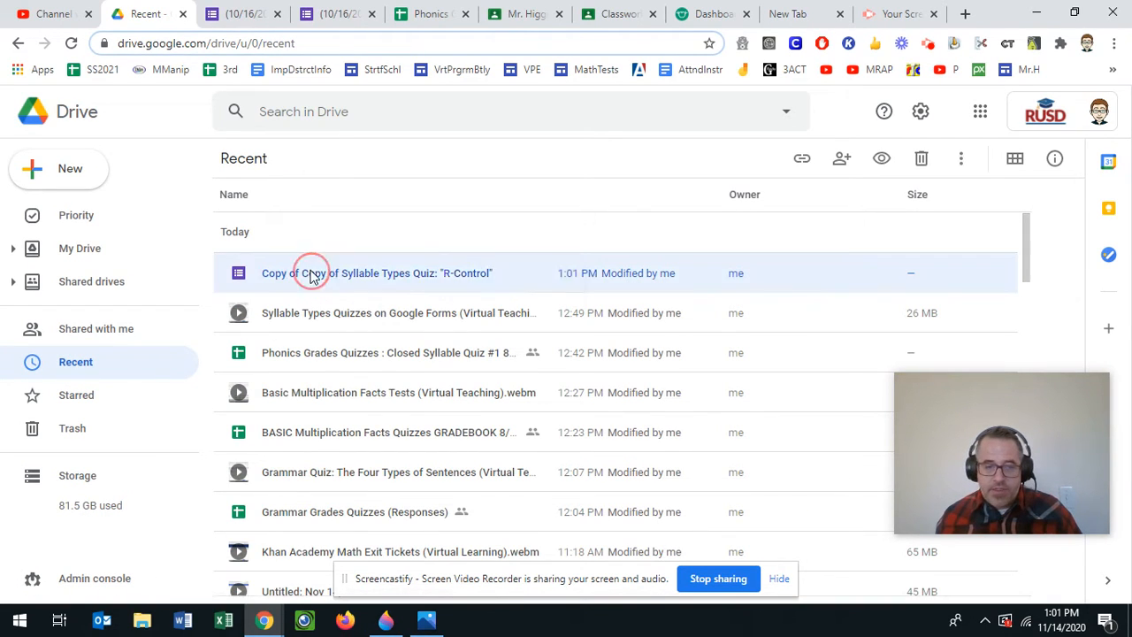
pyautogui.rightClick(309, 273)
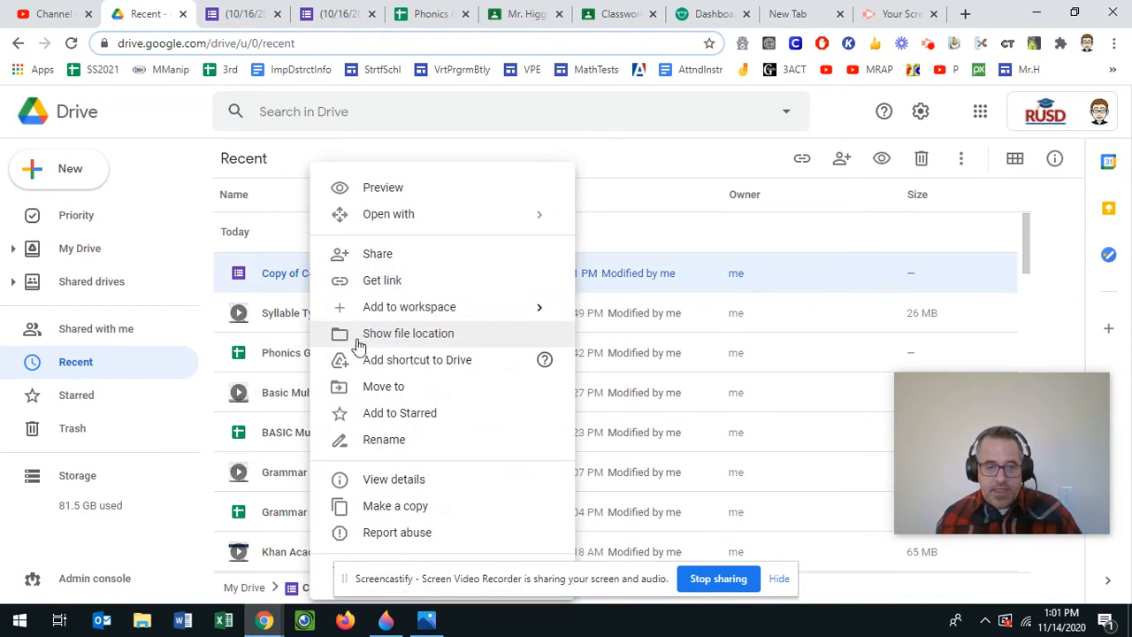
pyautogui.click(372, 439)
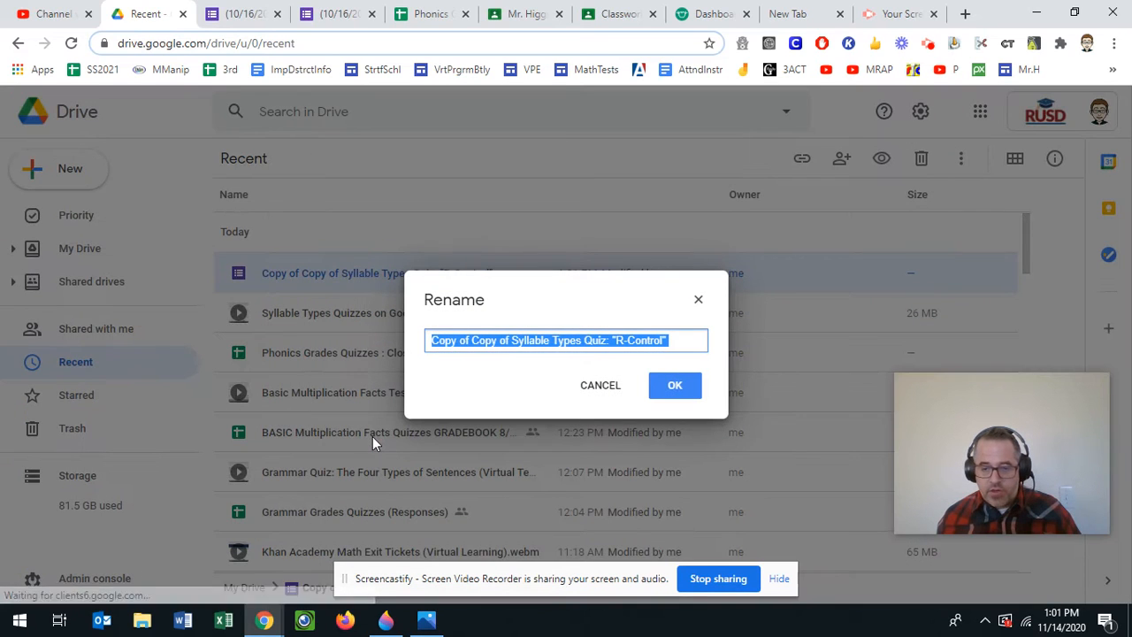
pyautogui.click(490, 341)
pyautogui.moveTo(510, 341); pyautogui.dragTo(387, 341)
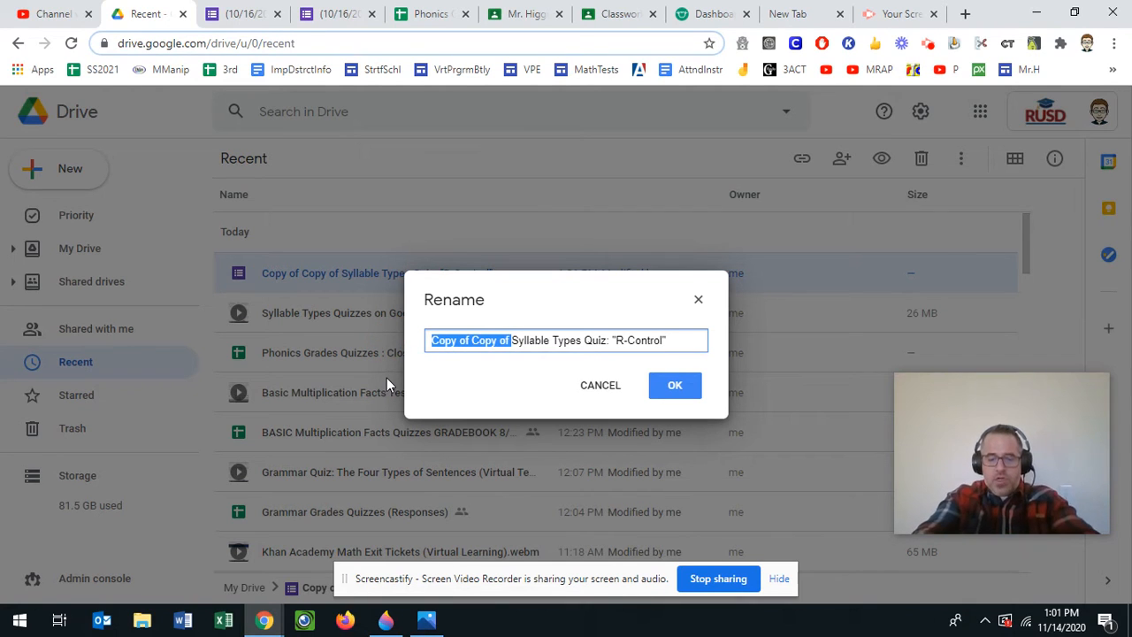
pyautogui.write('(')
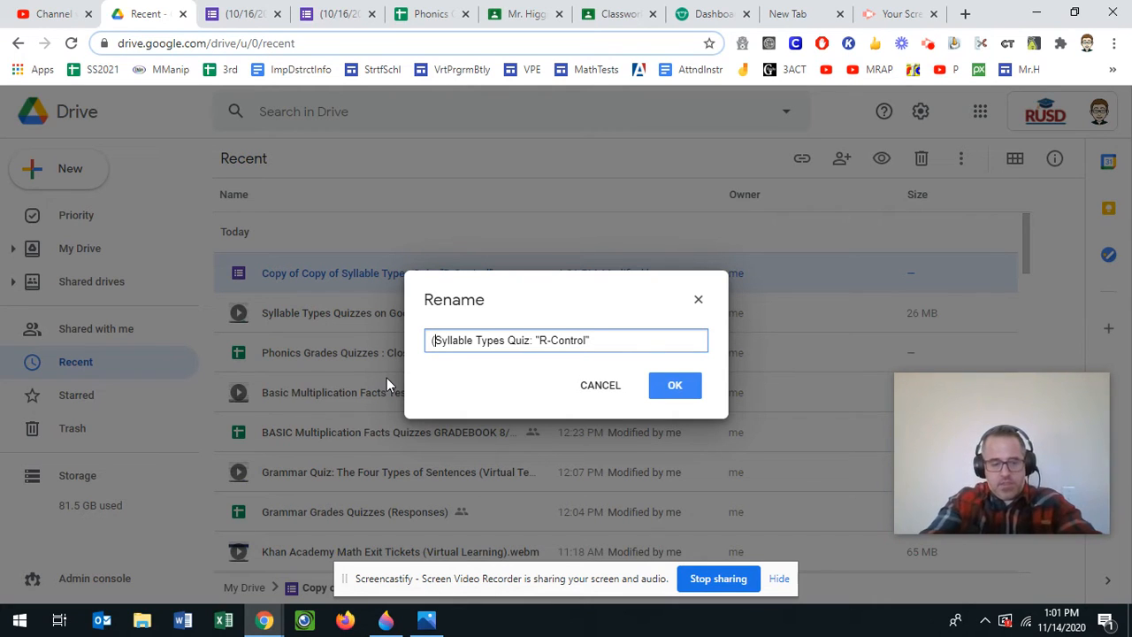
pyautogui.write('11/1')
pyautogui.write('4/20')
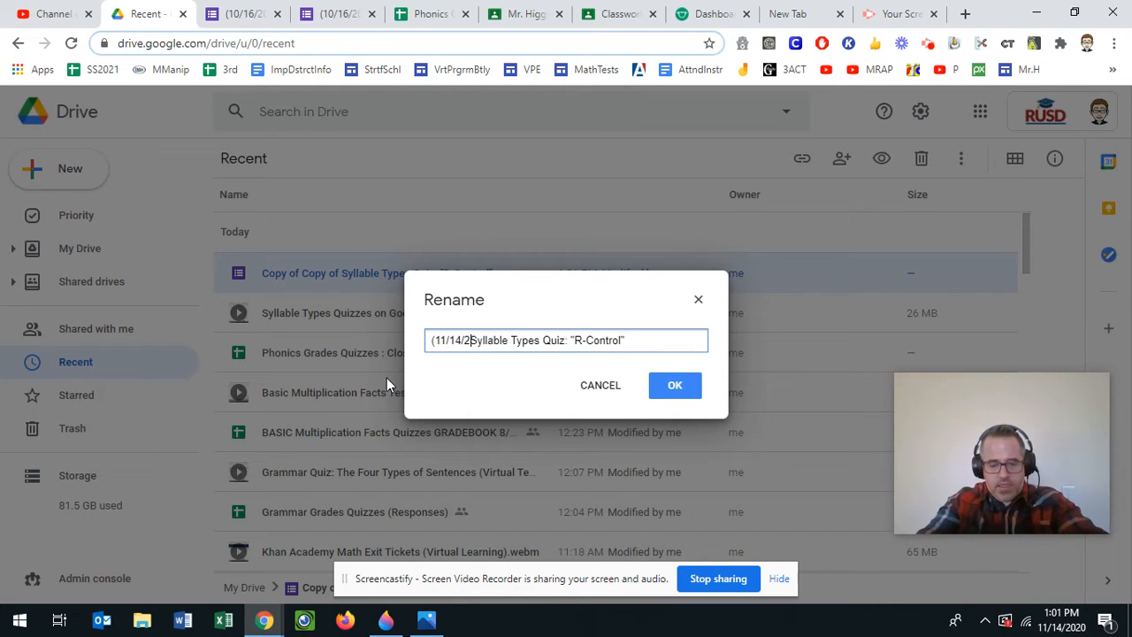
pyautogui.write(')')
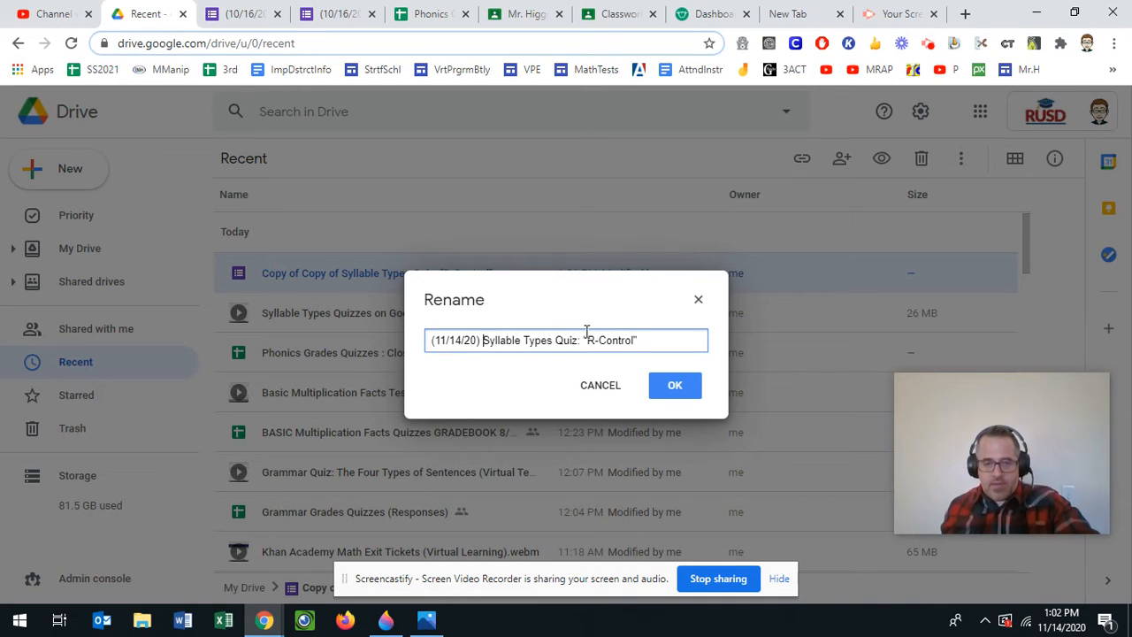
pyautogui.moveTo(586, 340); pyautogui.dragTo(640, 343)
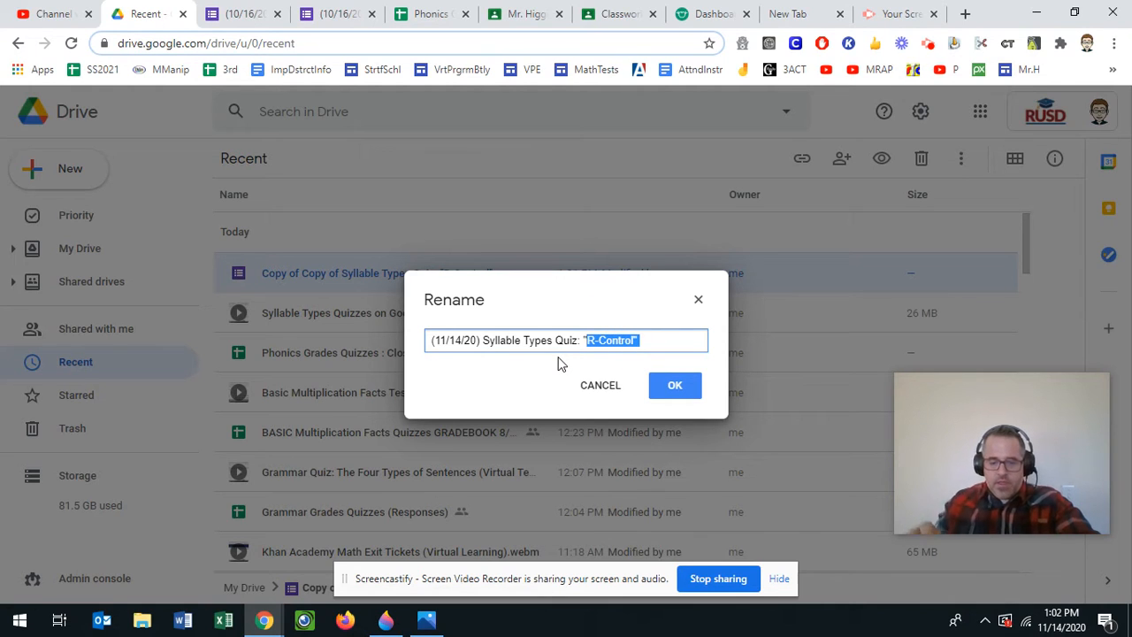
pyautogui.write('Bossy')
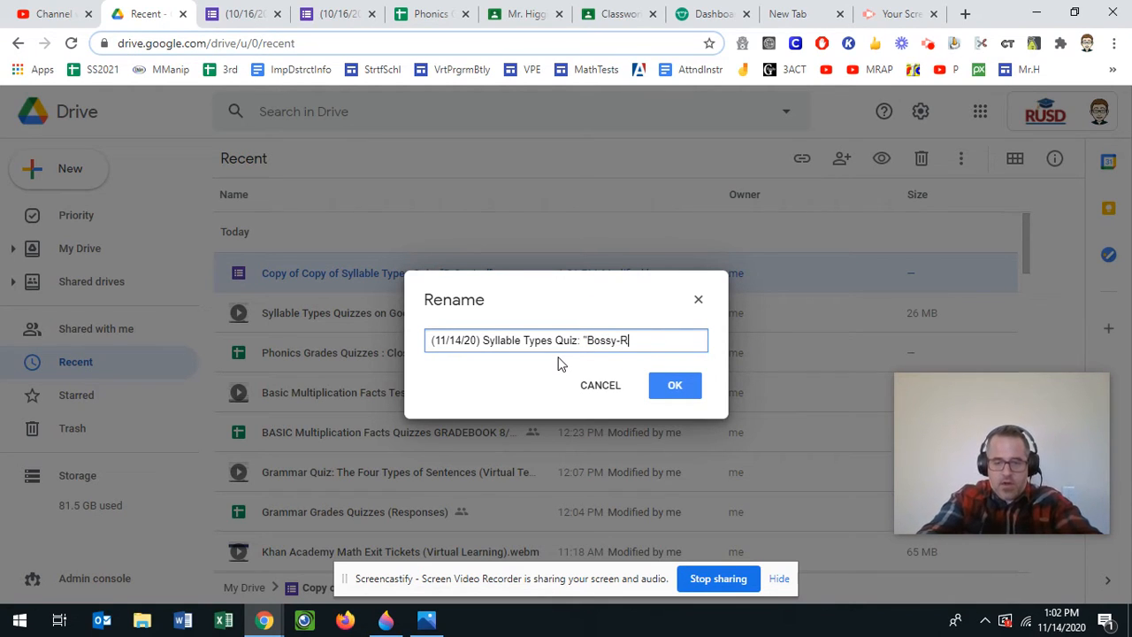
pyautogui.write('-R"')
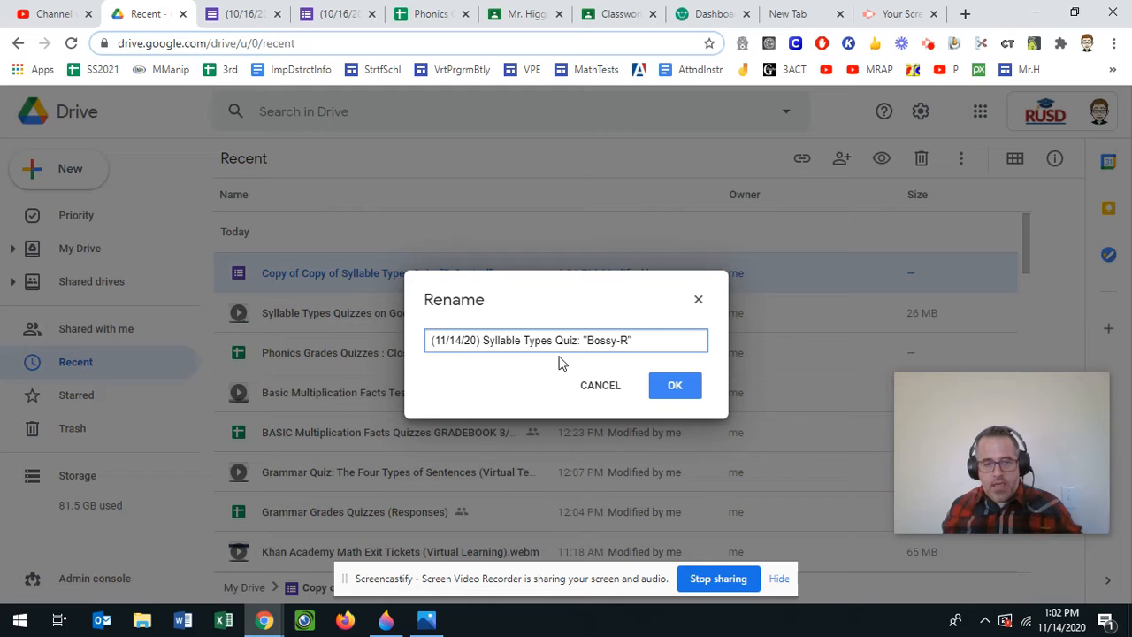
pyautogui.click(675, 385)
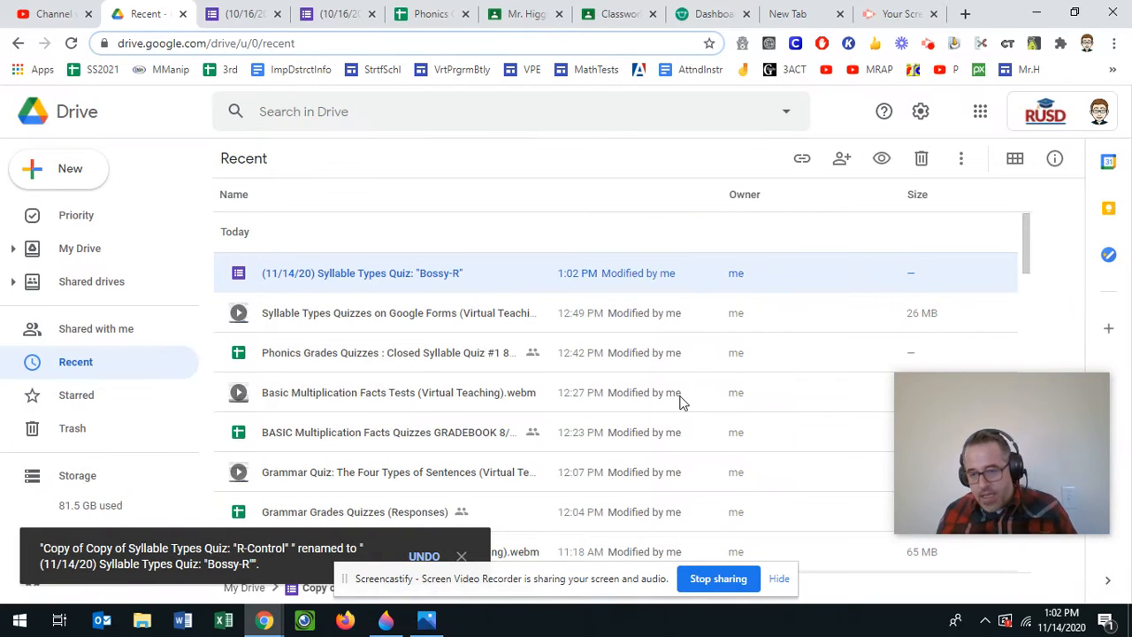
# - Copy the Bossy-R form's link, briefly giving Riverside Unified School District edit access
pyautogui.rightClick(510, 275)
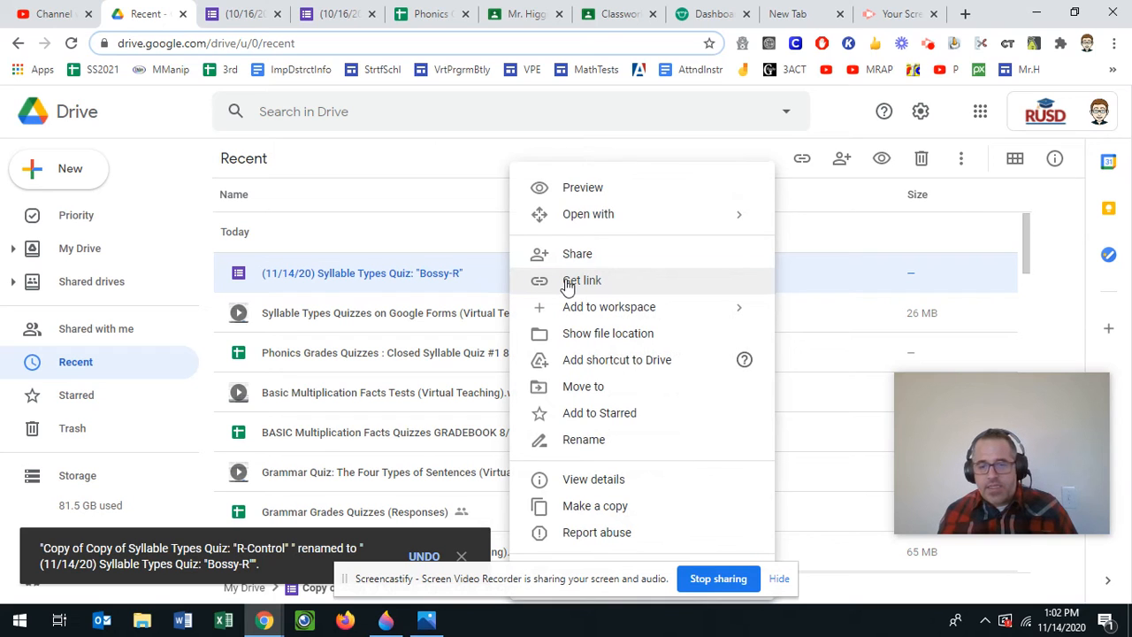
pyautogui.click(567, 283)
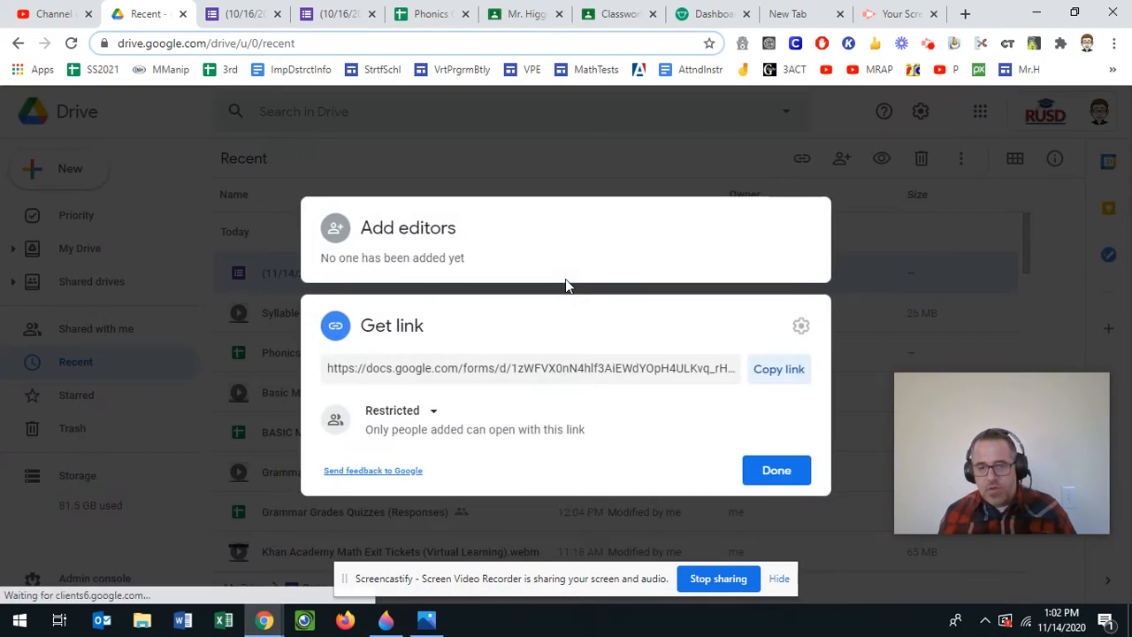
pyautogui.click(782, 379)
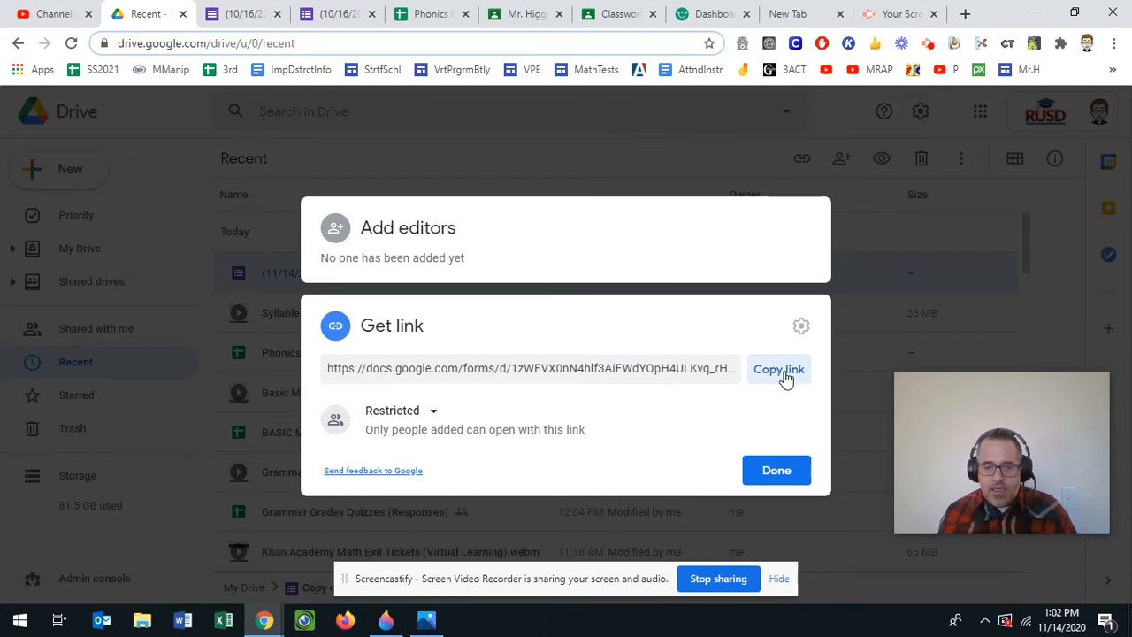
pyautogui.click(430, 411)
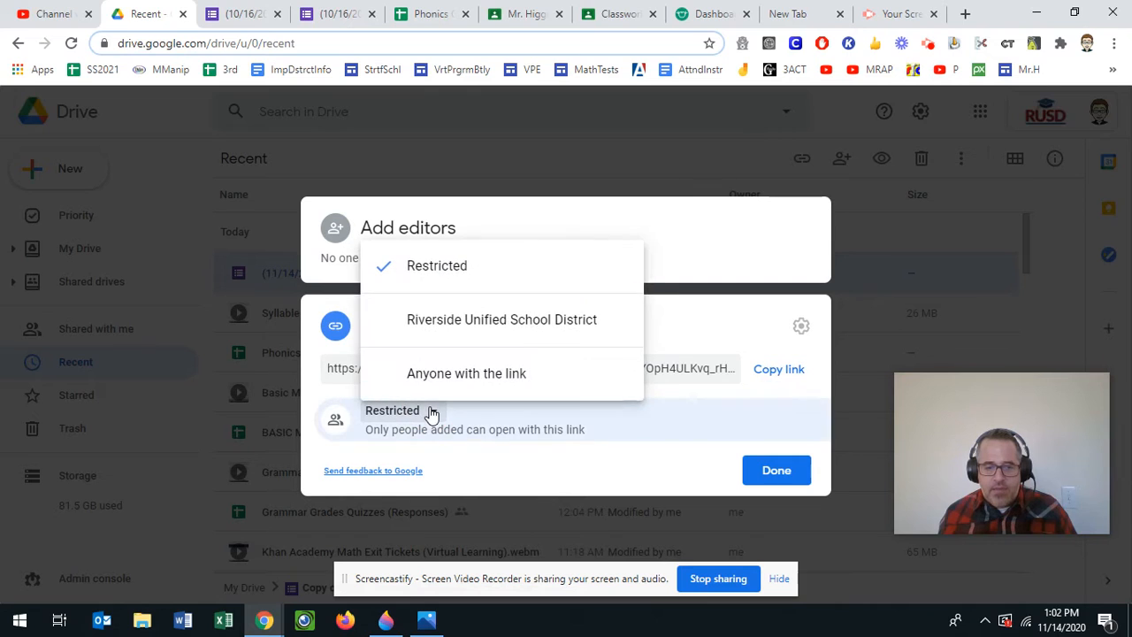
pyautogui.click(501, 329)
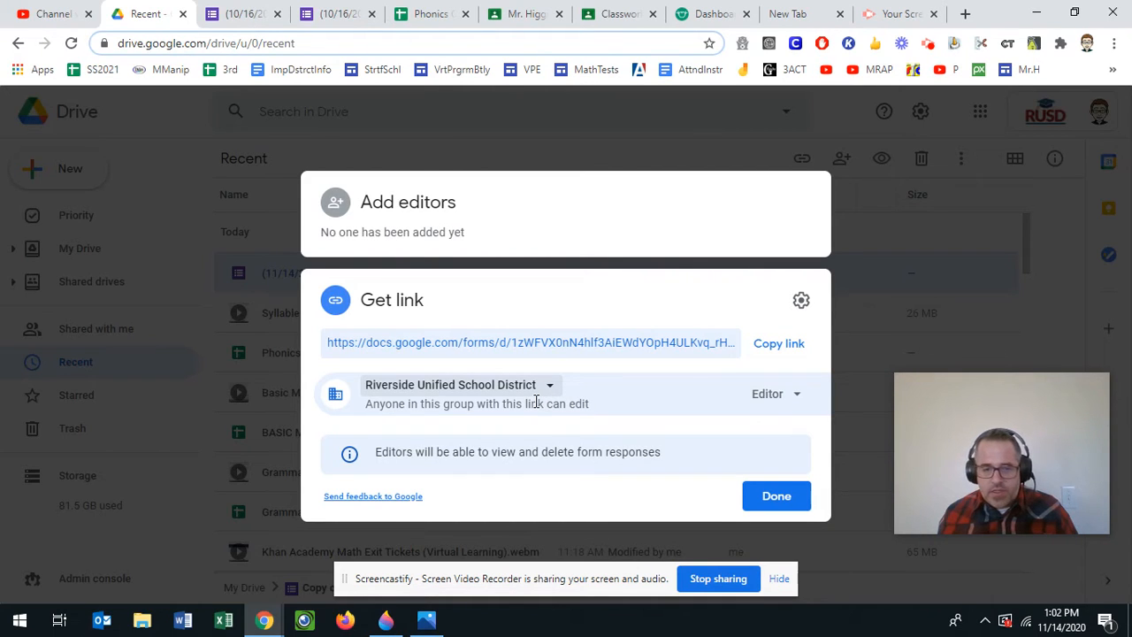
pyautogui.click(769, 352)
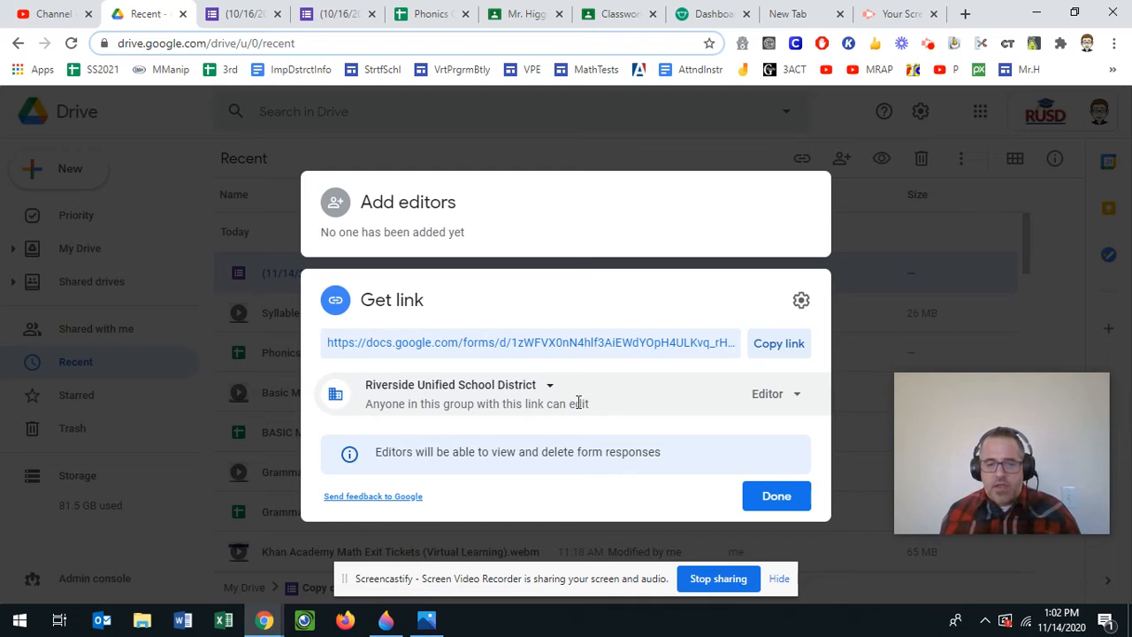
pyautogui.click(758, 493)
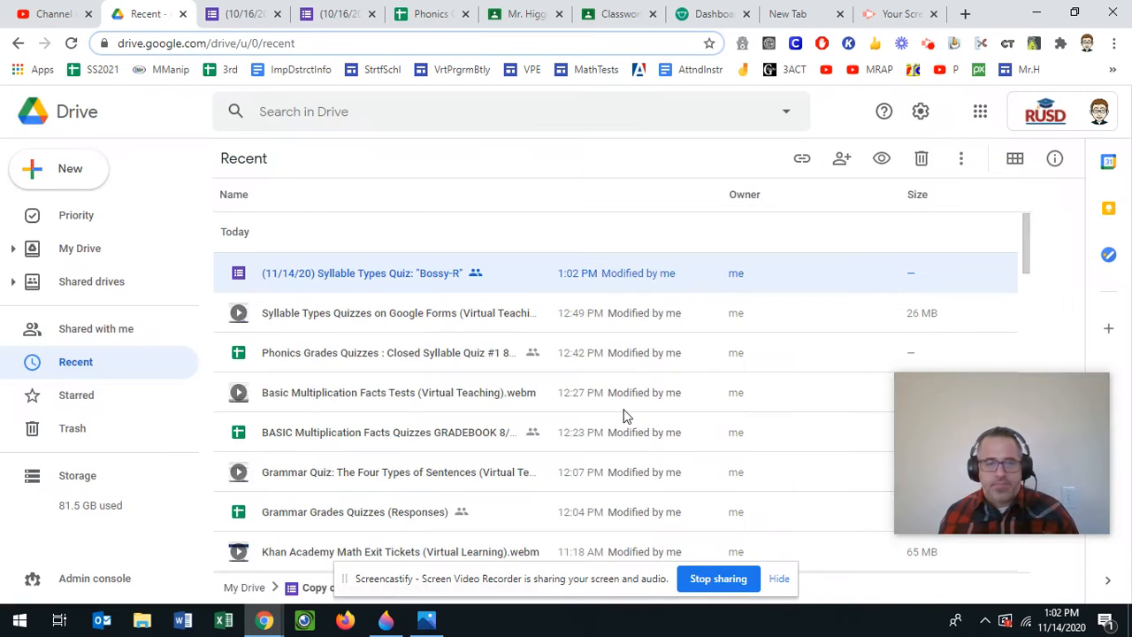
# - Copy the Bossy-R form's link again and set its access back to Restricted
pyautogui.rightClick(400, 279)
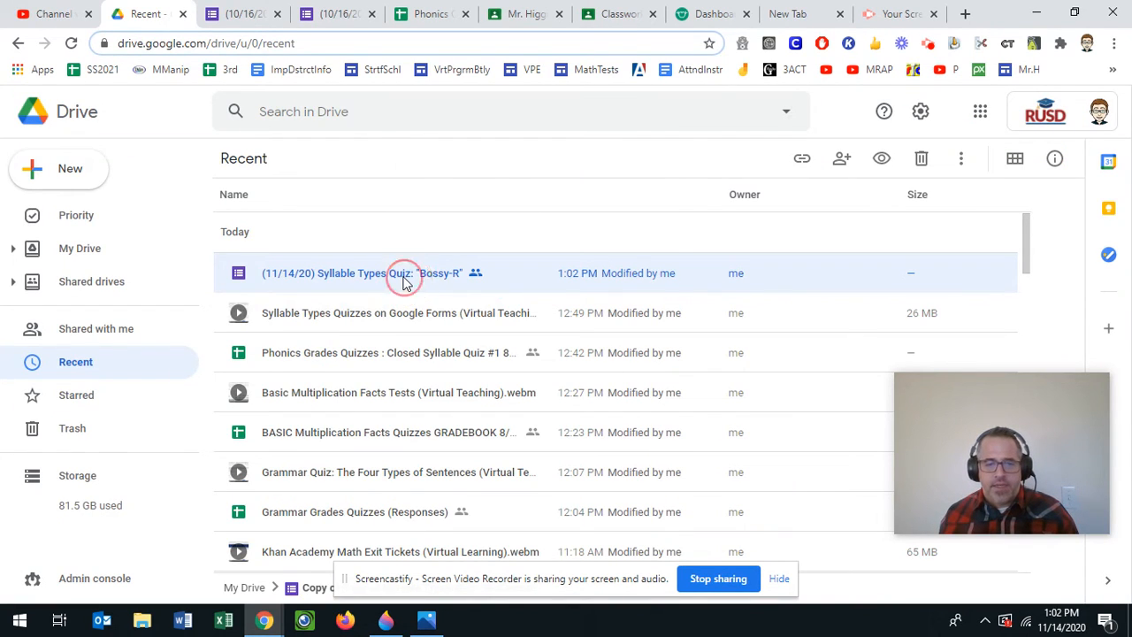
pyautogui.click(480, 281)
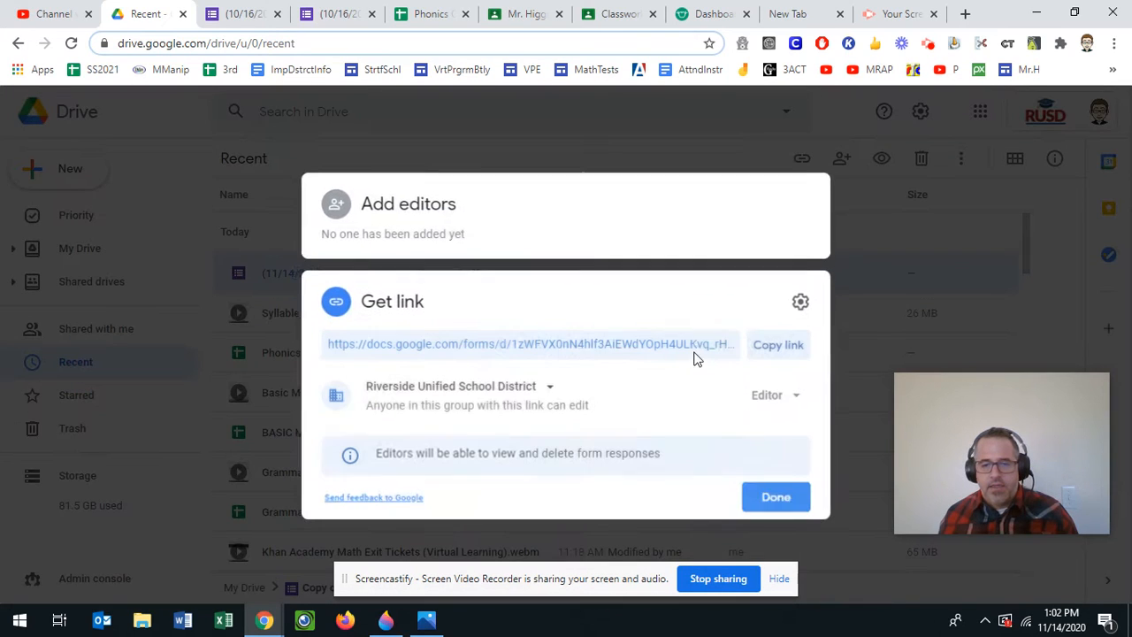
pyautogui.click(774, 351)
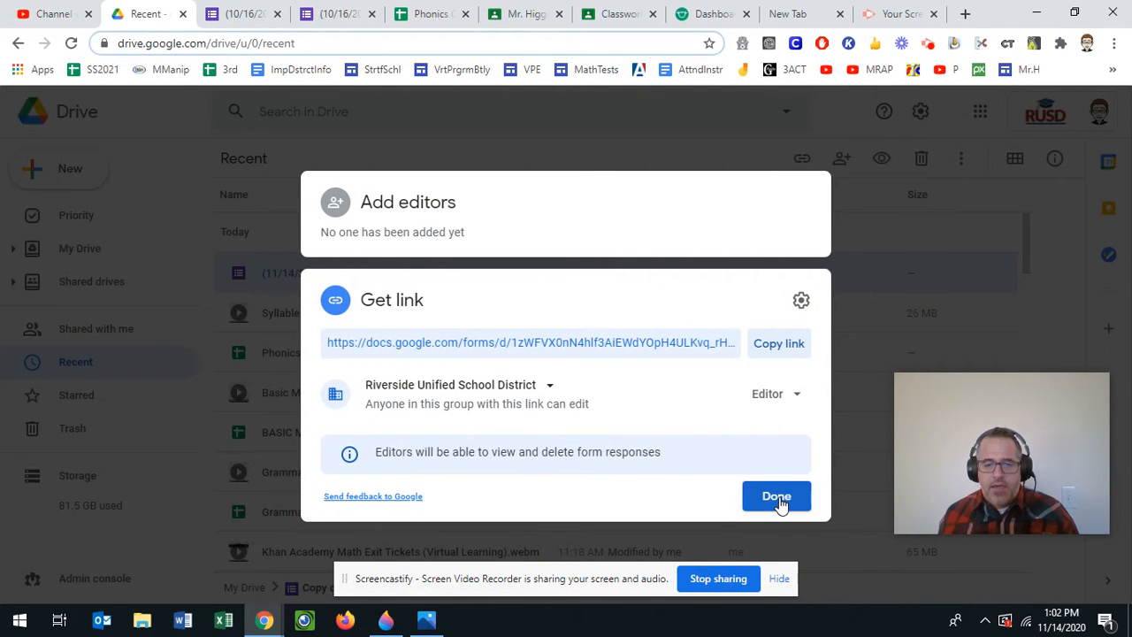
pyautogui.click(552, 385)
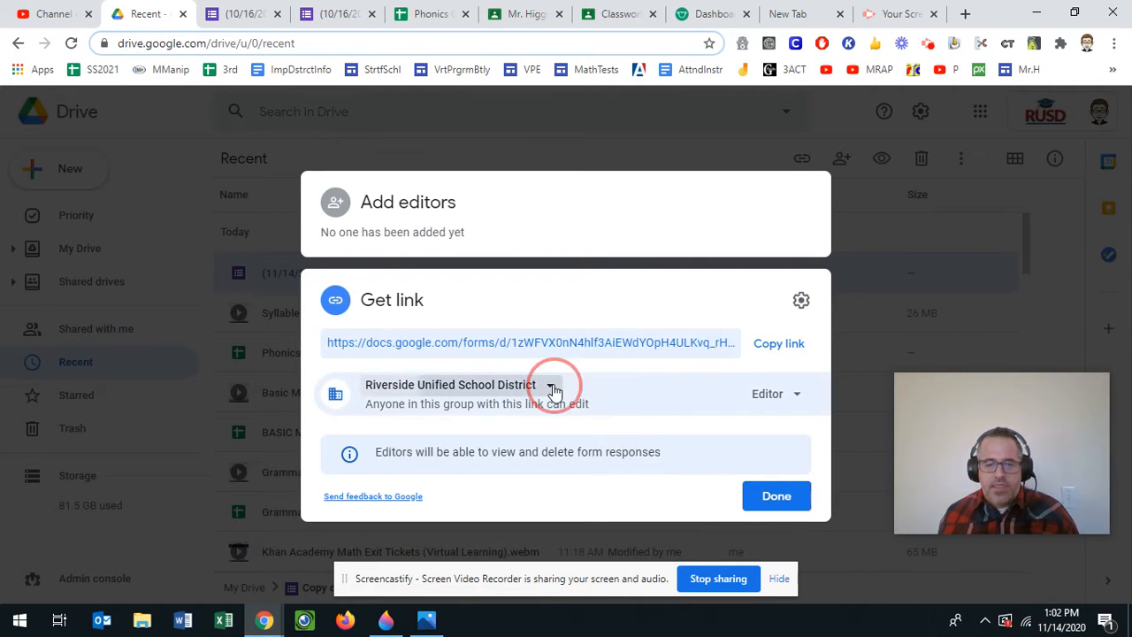
pyautogui.click(534, 425)
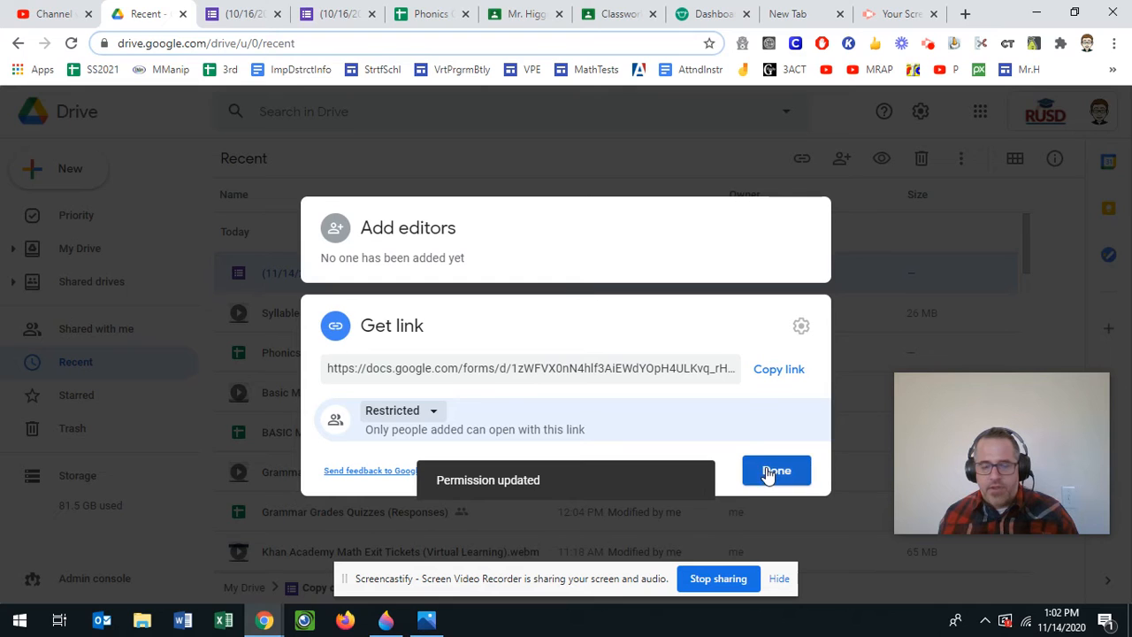
pyautogui.click(766, 473)
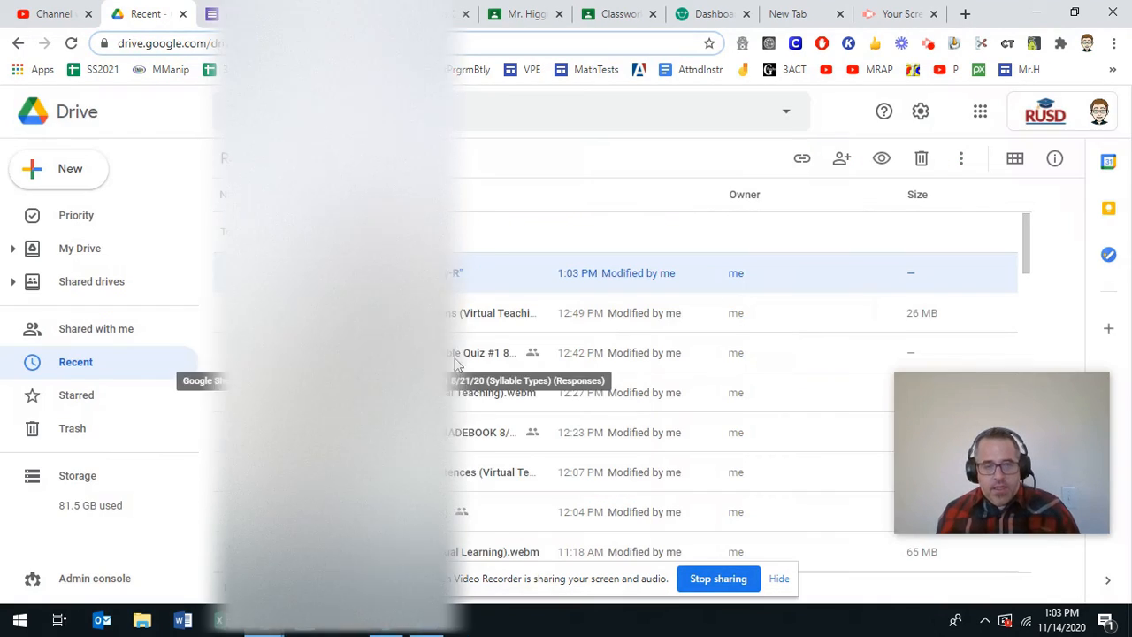
# - Close the Classroom grades page and return to the assignment awaiting its link
pyautogui.click(500, 16)
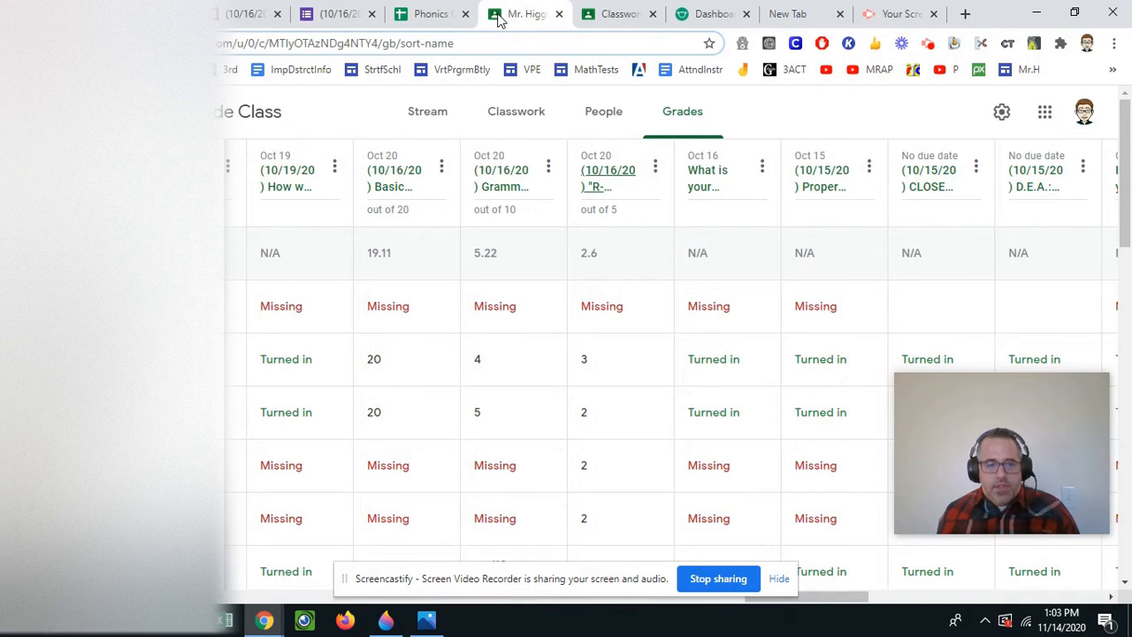
pyautogui.click(603, 13)
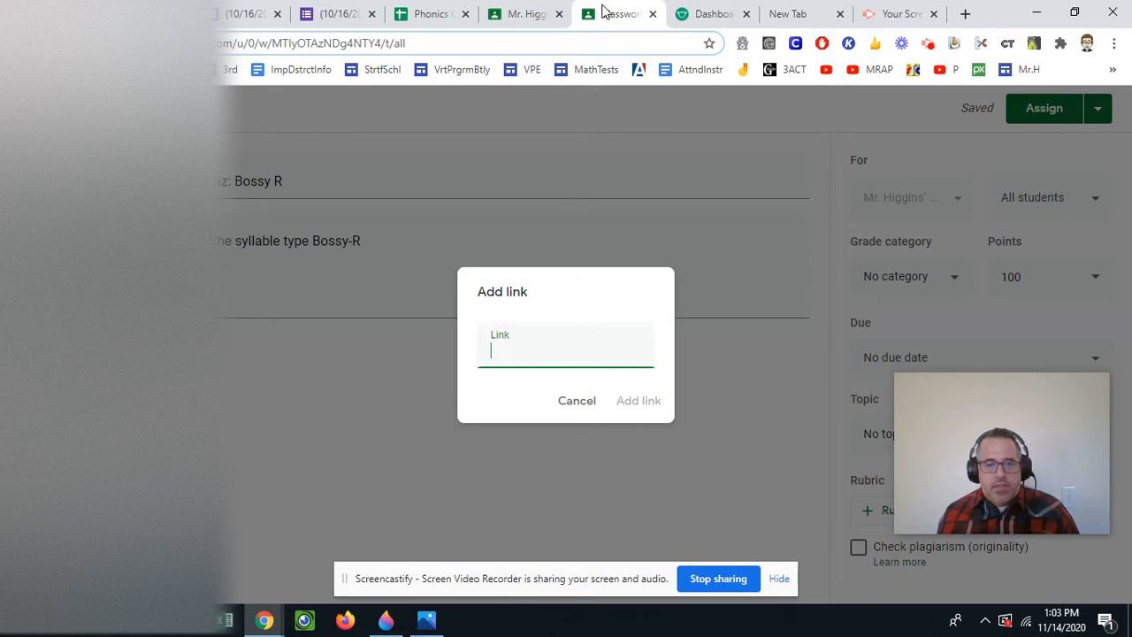
pyautogui.click(529, 14)
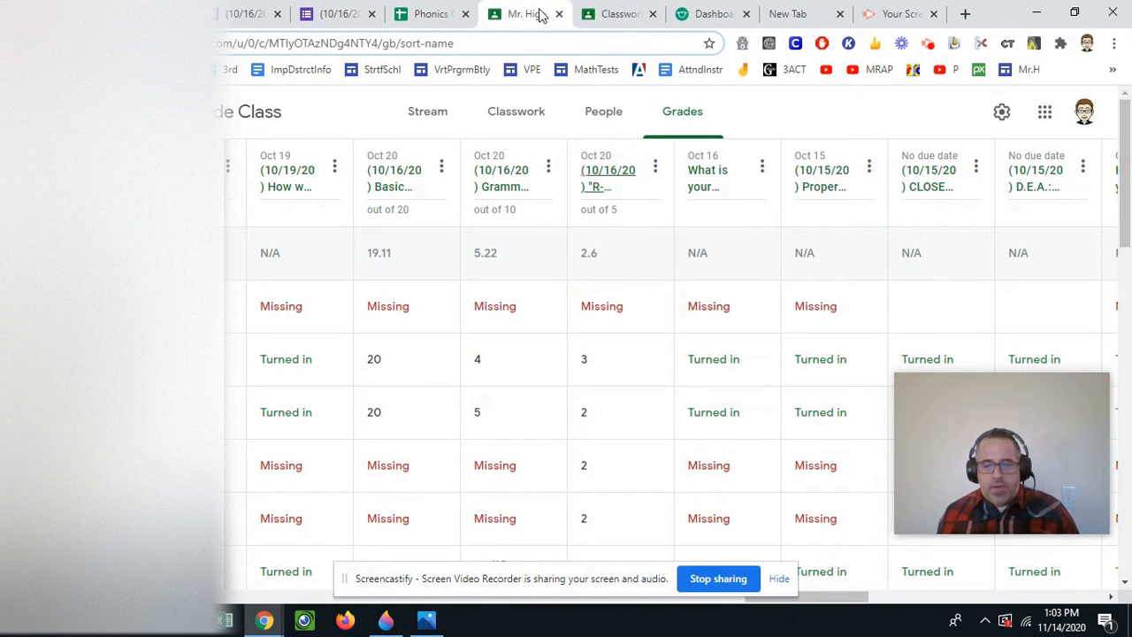
pyautogui.click(559, 14)
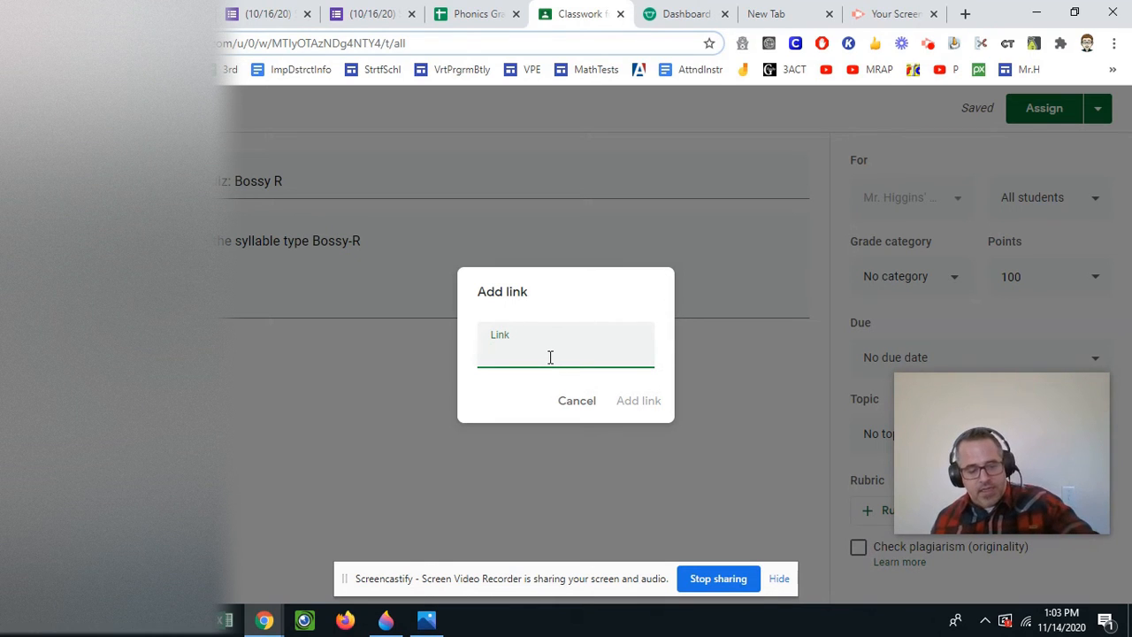
# - Paste the Bossy-R quiz form link and attach it to the assignment
pyautogui.hotkey('ctrl', 'v')
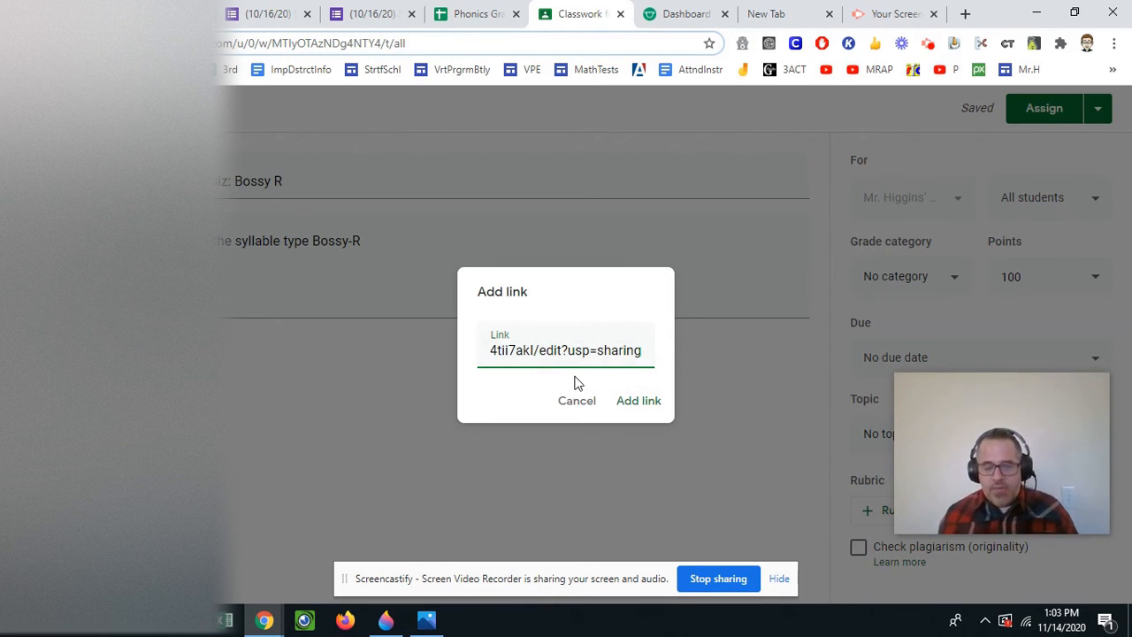
pyautogui.rightClick(553, 356)
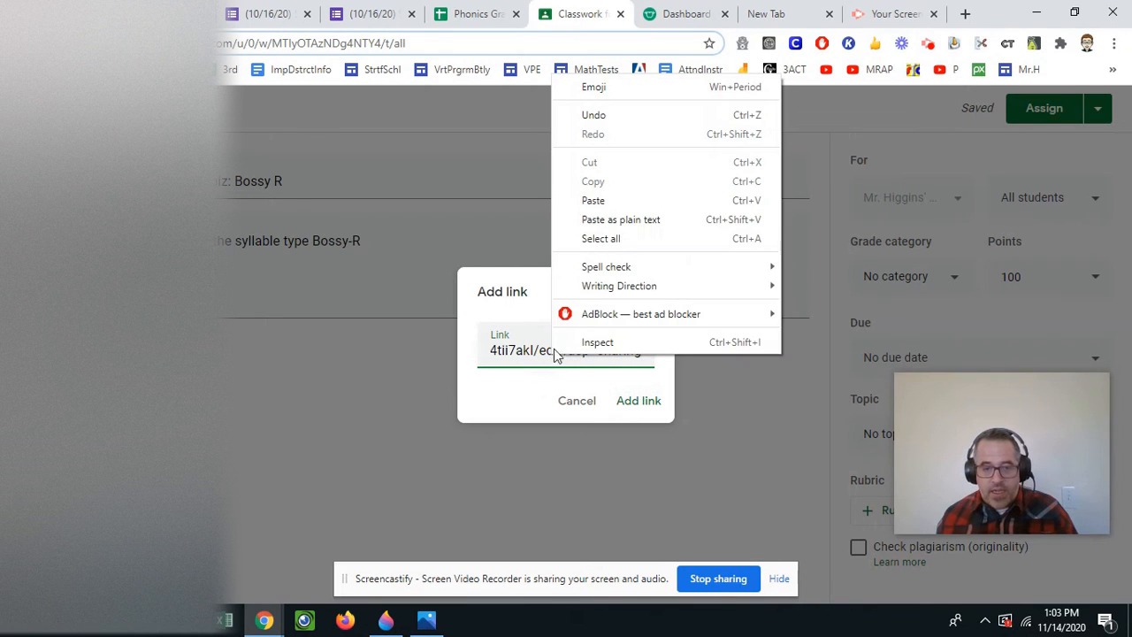
pyautogui.click(559, 416)
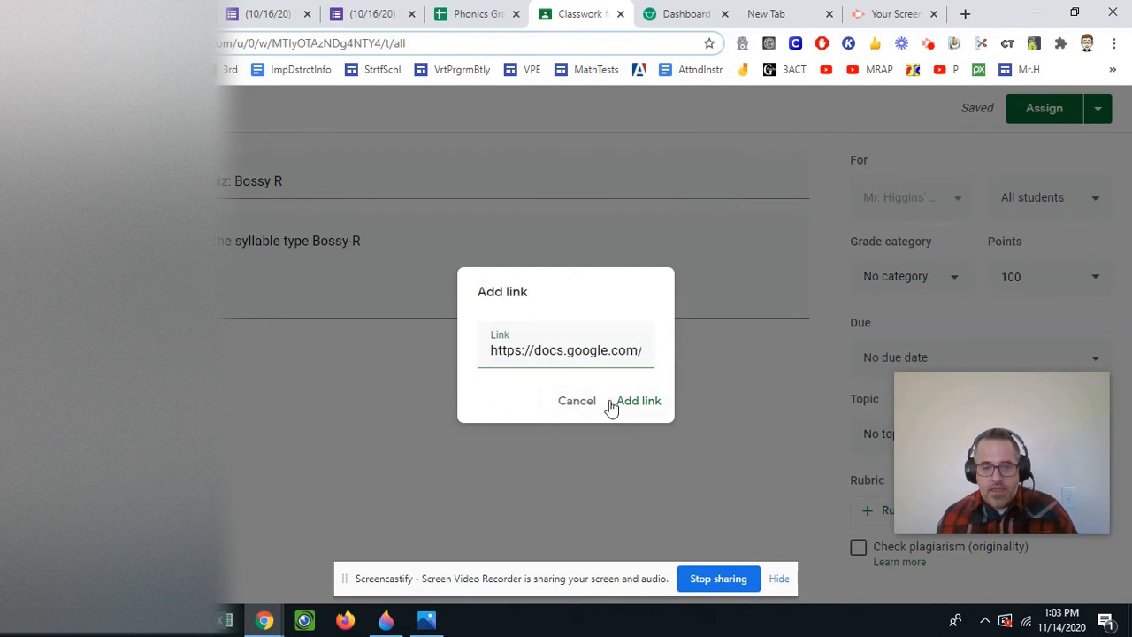
pyautogui.click(628, 403)
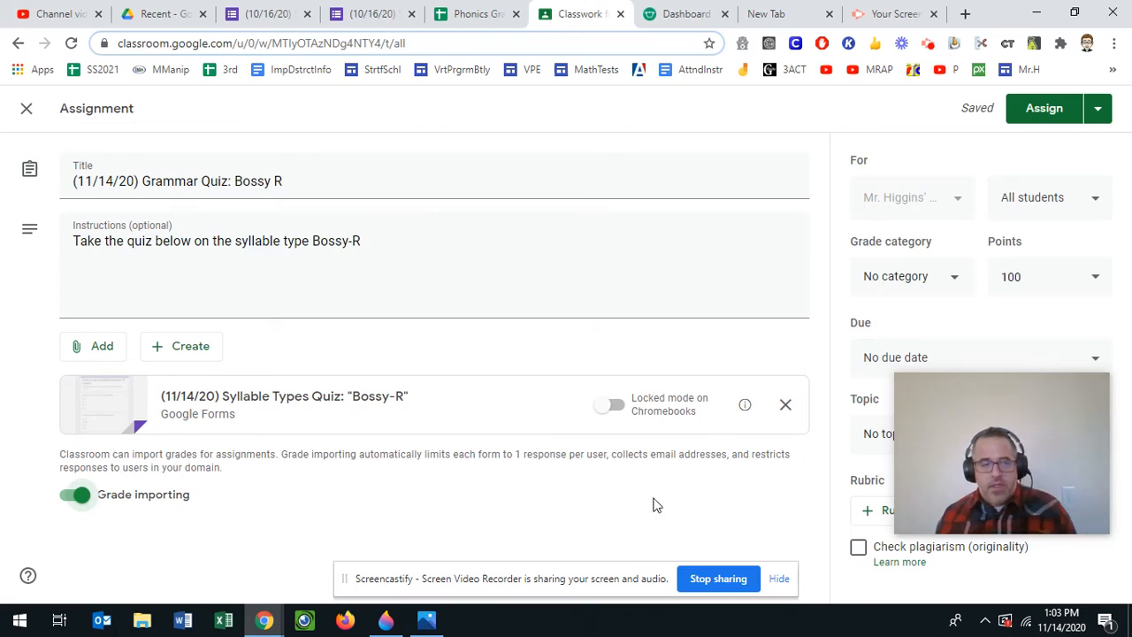
# - Change the assignment's points from 100 to 5
pyautogui.moveTo(1026, 446); pyautogui.dragTo(269, 144)
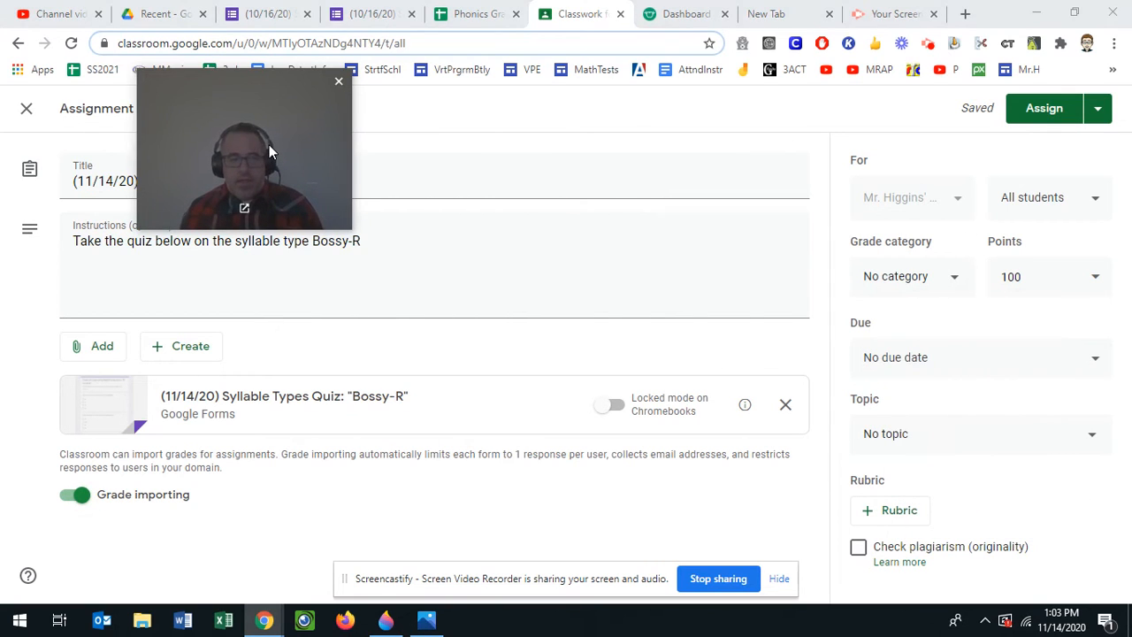
pyautogui.click(1037, 276)
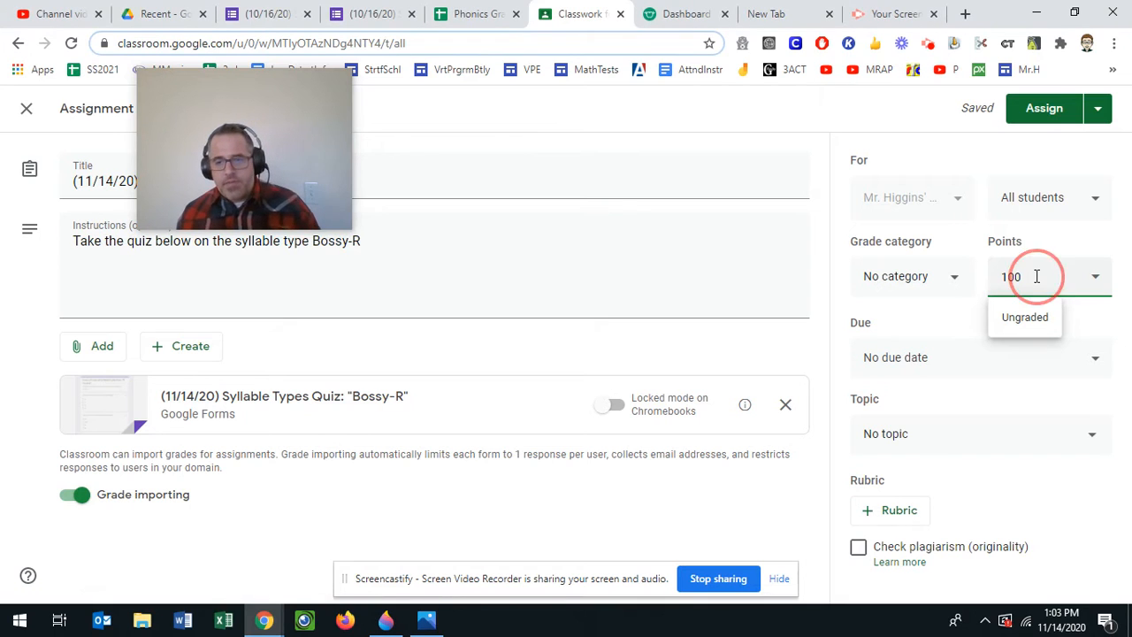
pyautogui.doubleClick(1036, 276)
pyautogui.write('5')
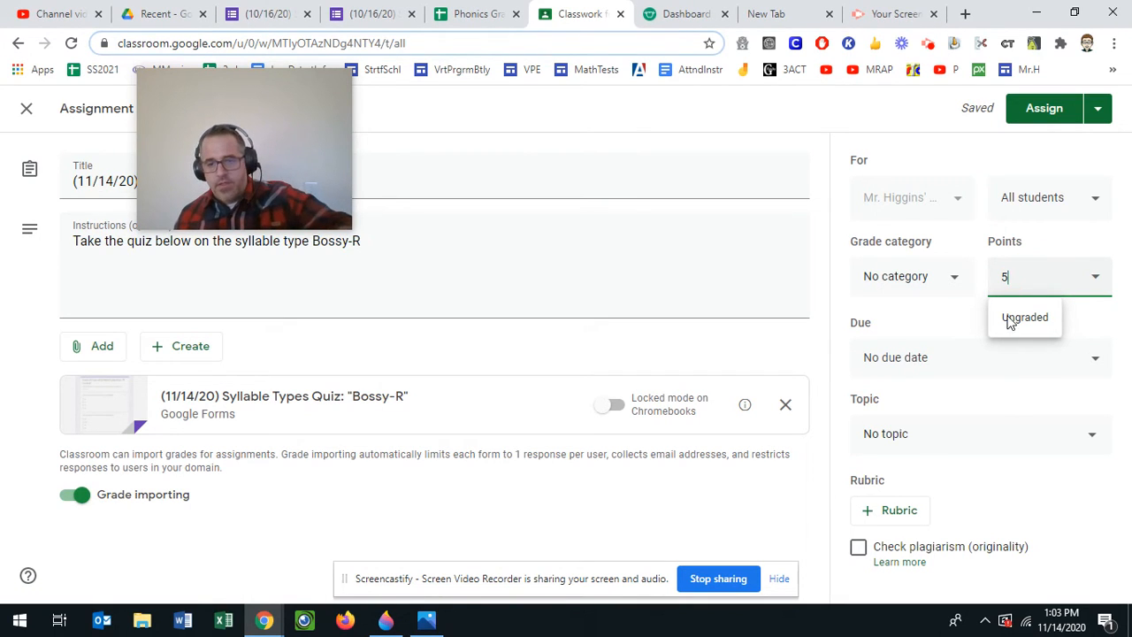
# - Set the due date to Mon, Nov 16 at 8:59 PM
pyautogui.click(935, 370)
pyautogui.click(937, 421)
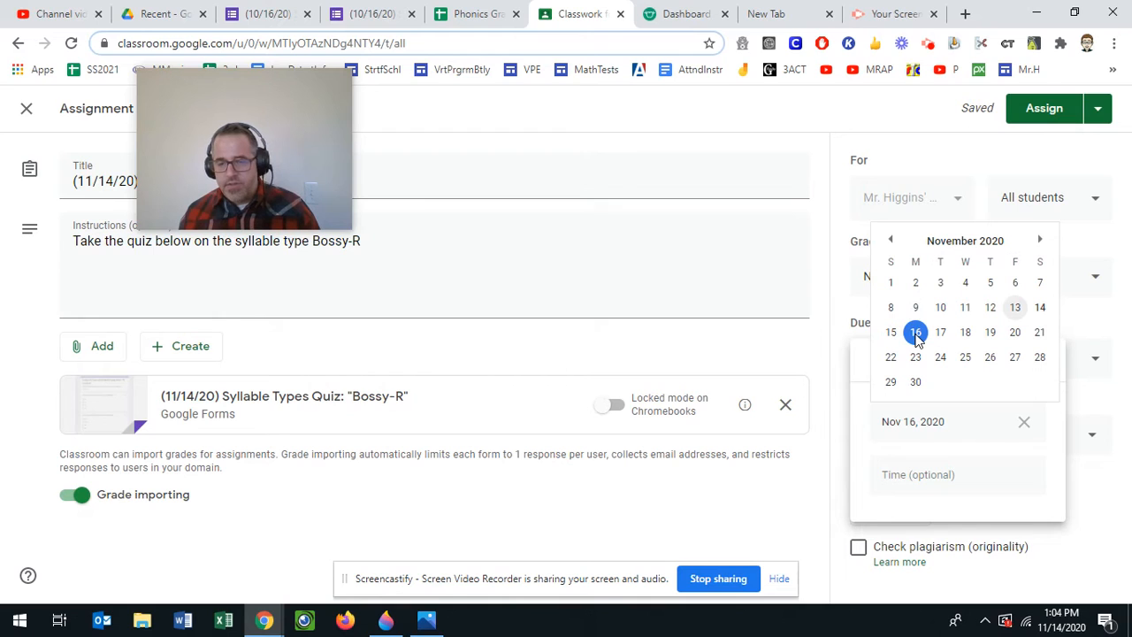
pyautogui.click(921, 472)
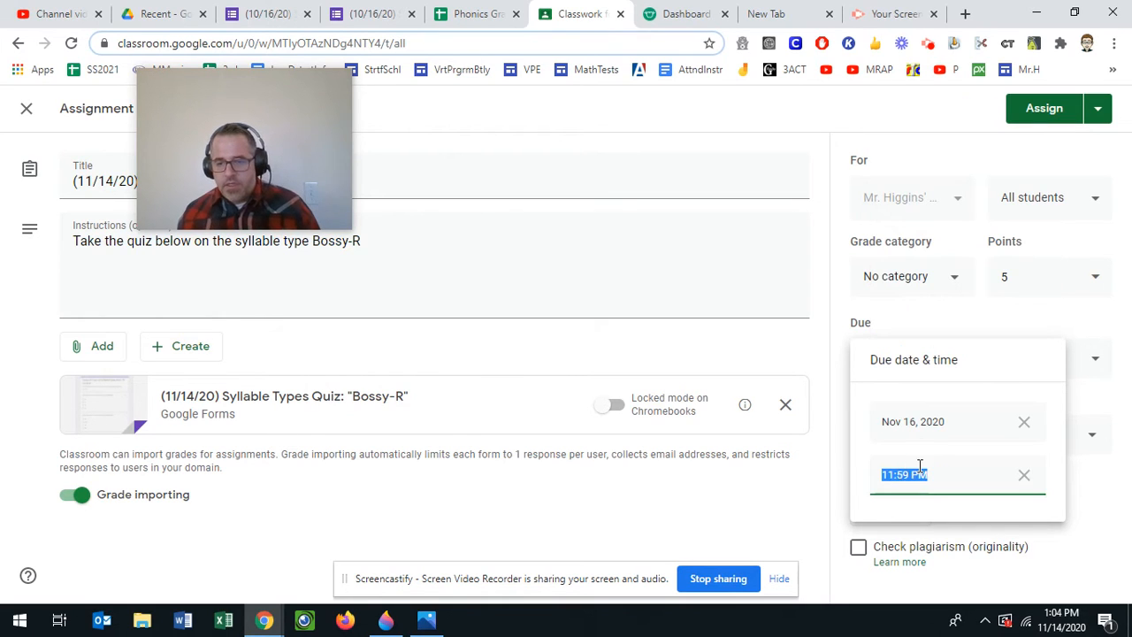
pyautogui.write('8')
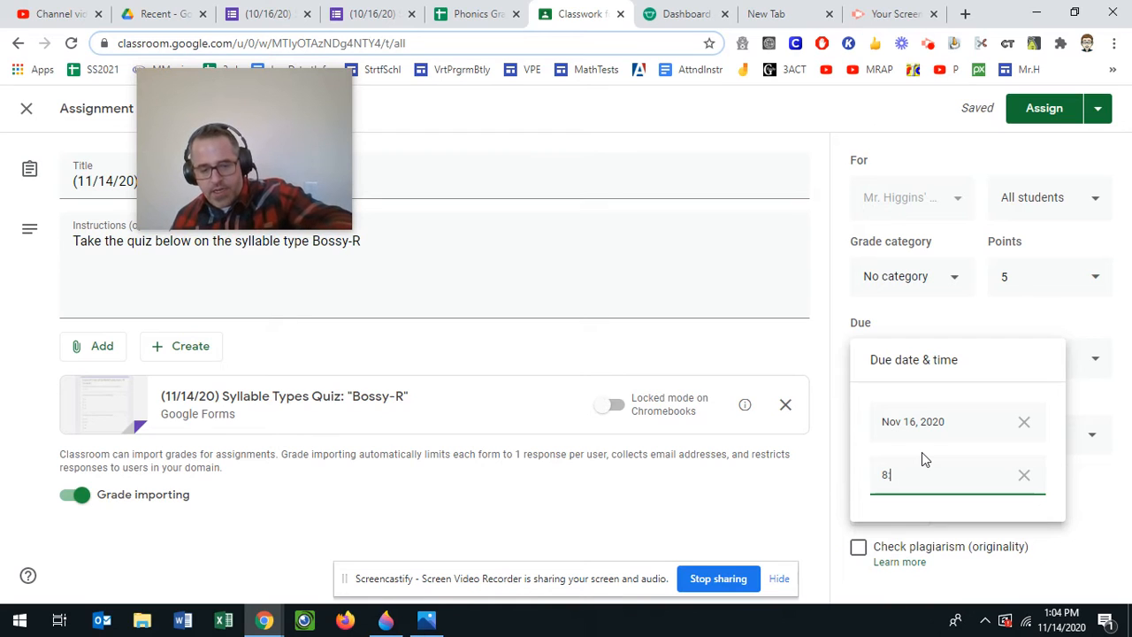
pyautogui.write(':59pm')
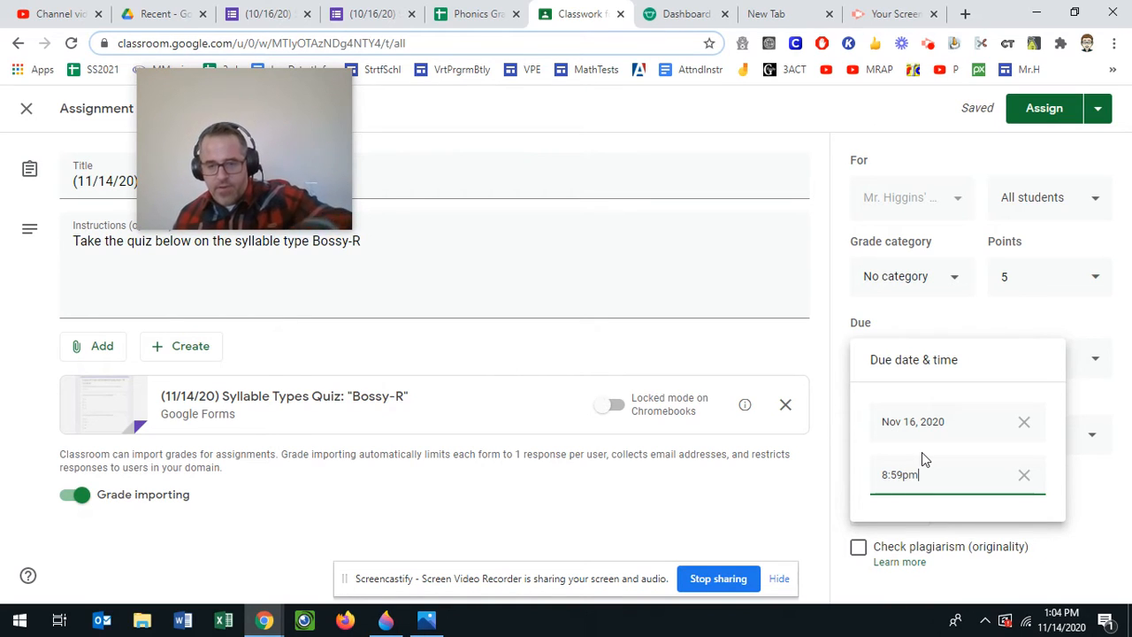
pyautogui.click(795, 510)
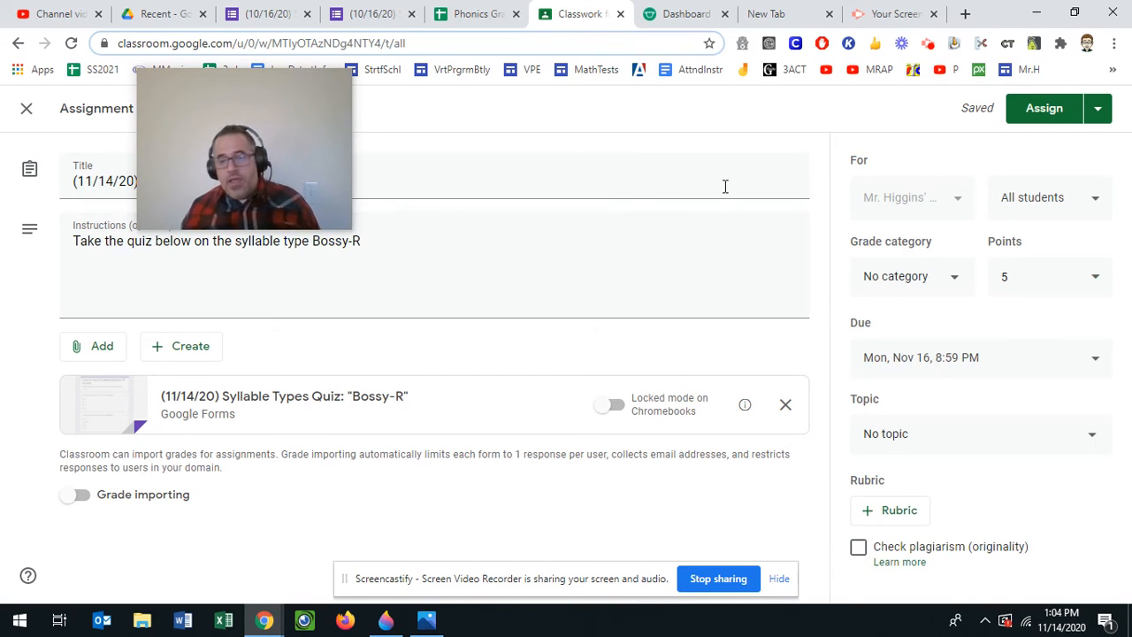
# - Assign the Bossy R quiz and drag it under the FRIDAY TESTING DAY (11/13/20) topic
pyautogui.click(1020, 113)
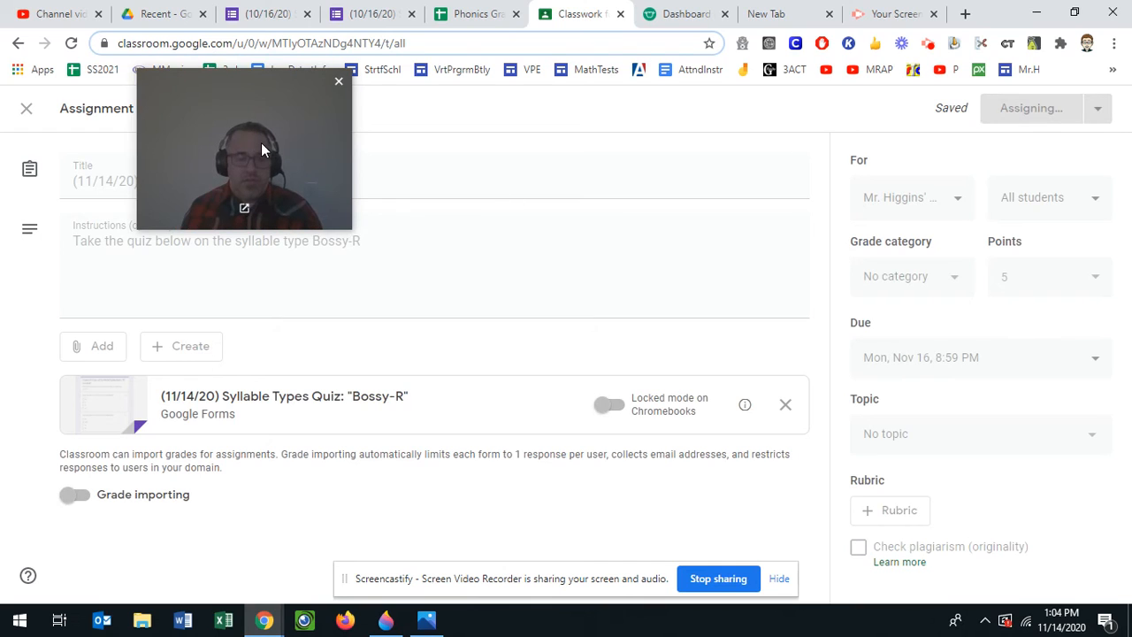
pyautogui.moveTo(261, 143); pyautogui.dragTo(1095, 508)
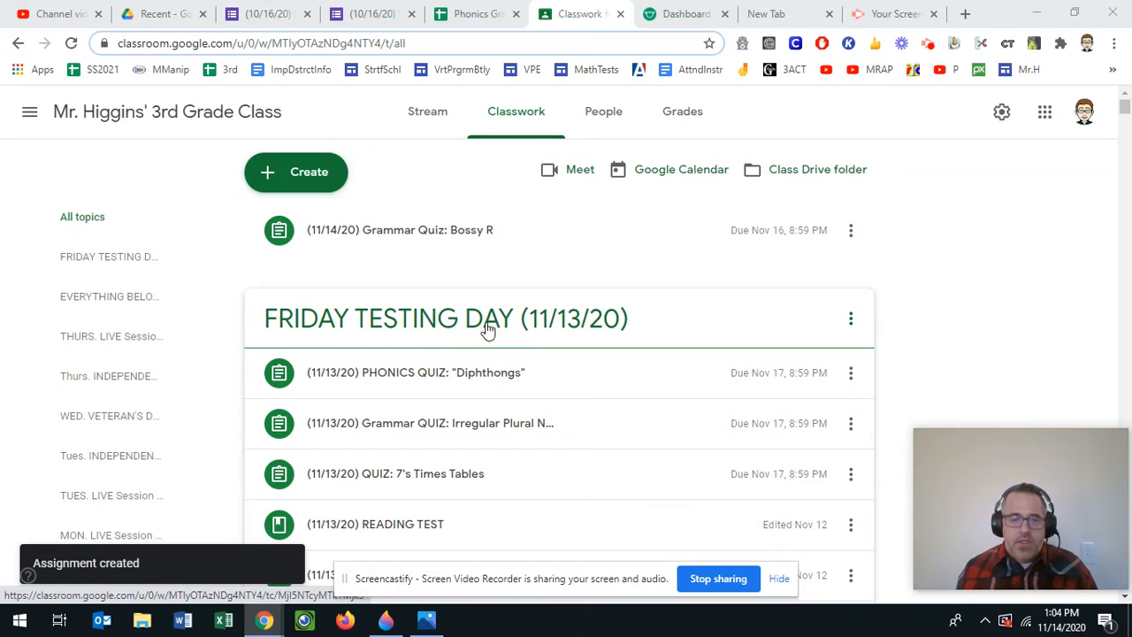
pyautogui.click(400, 241)
pyautogui.moveTo(407, 320)
pyautogui.mouseDown()
pyautogui.moveTo(398, 246)
pyautogui.moveTo(417, 320)
pyautogui.mouseUp()
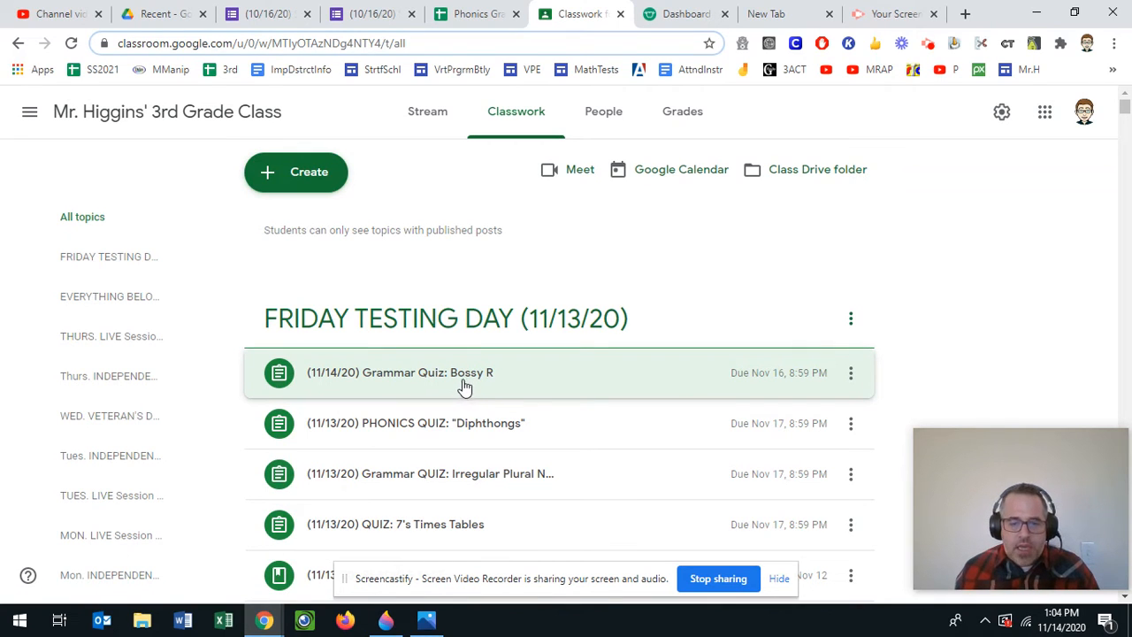
# - Expand the irregular plural and Bossy R quiz rows, then bring up the (10/16/20) R-Control form
pyautogui.scroll(-1, 469, 382)
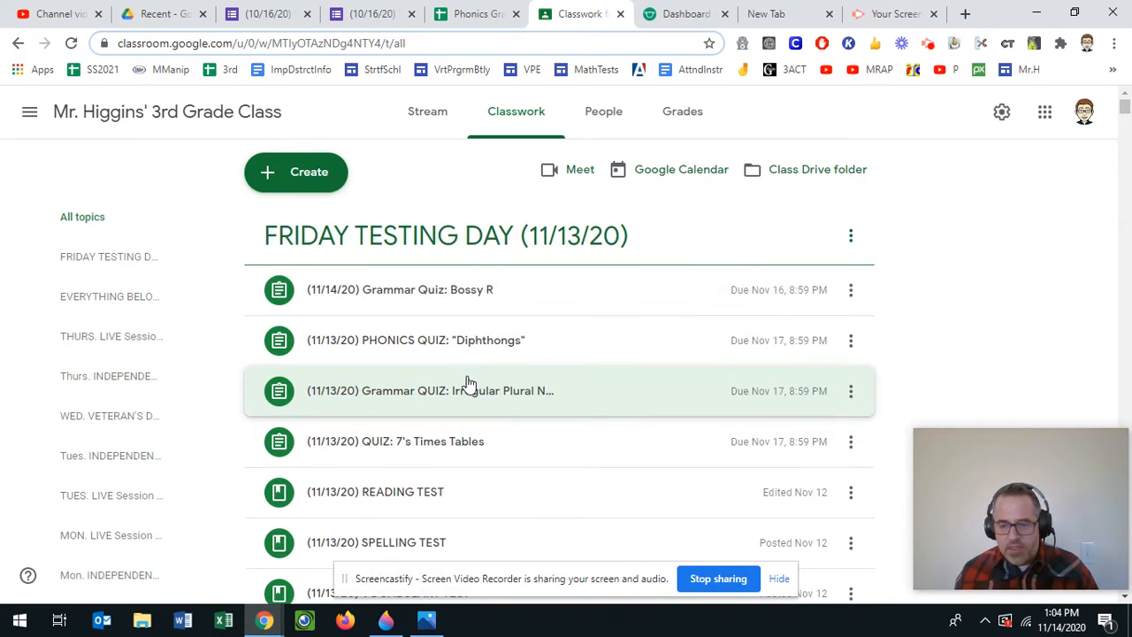
pyautogui.click(467, 386)
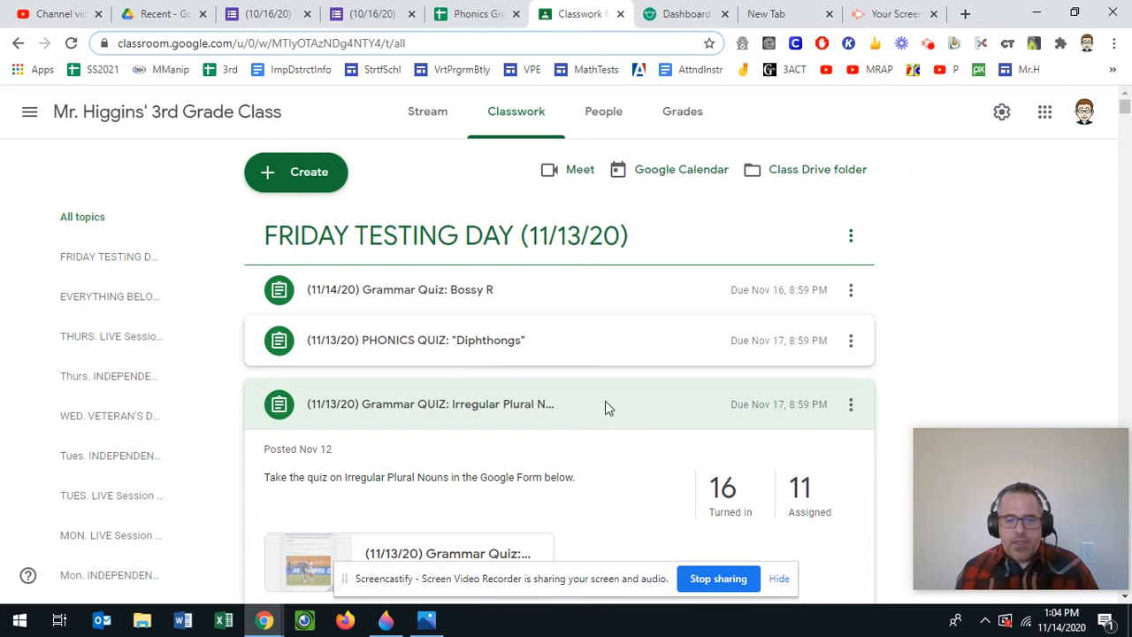
pyautogui.click(459, 304)
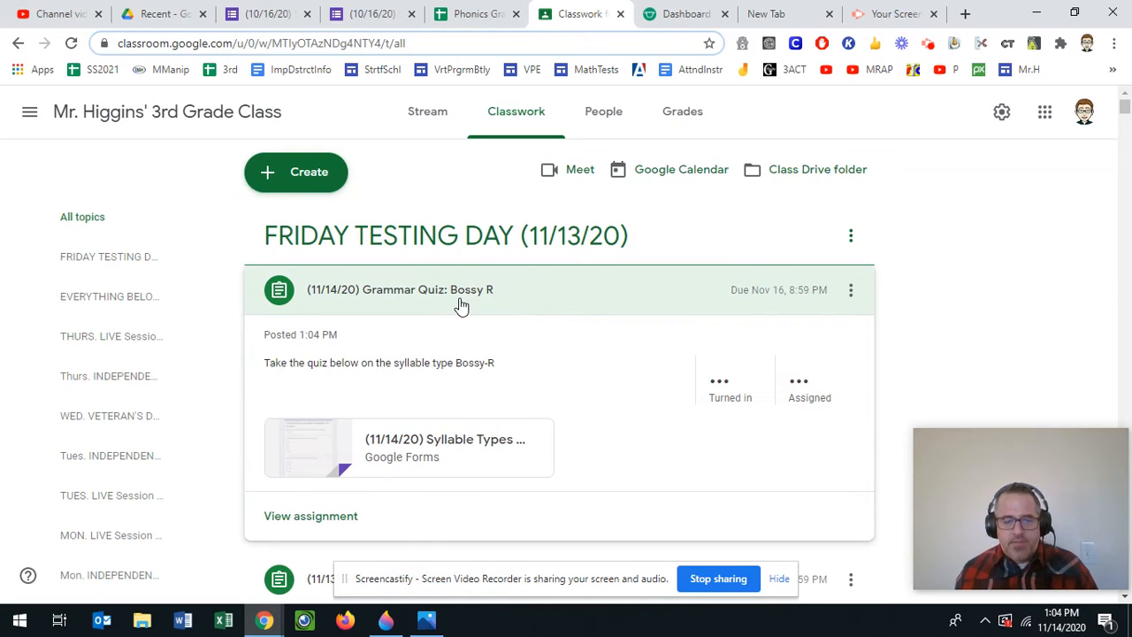
pyautogui.click(474, 303)
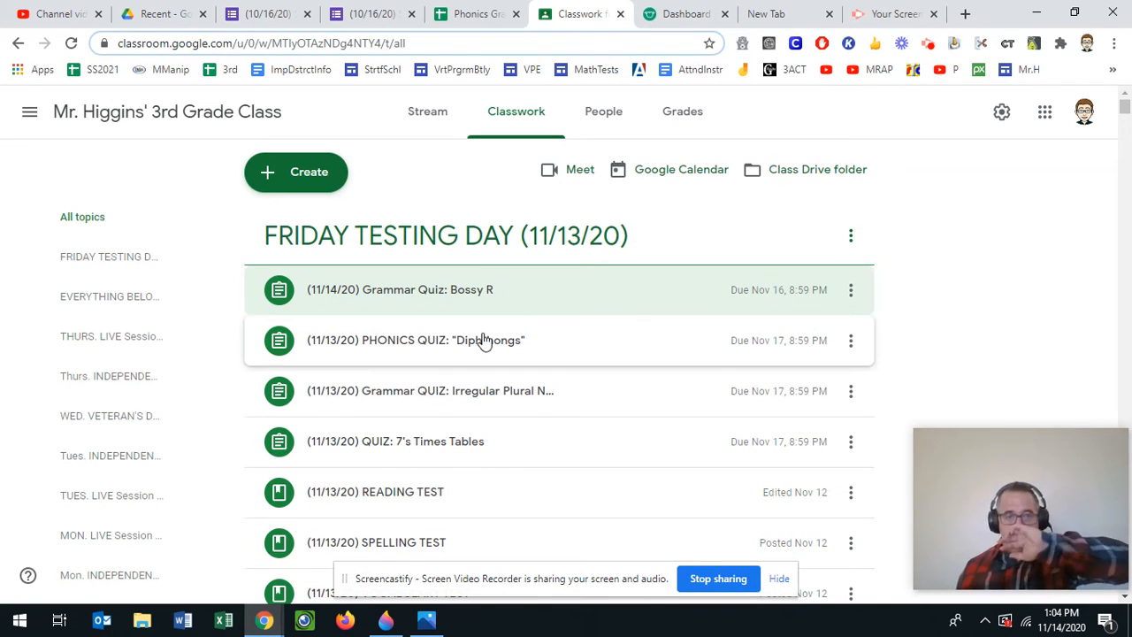
pyautogui.click(284, 11)
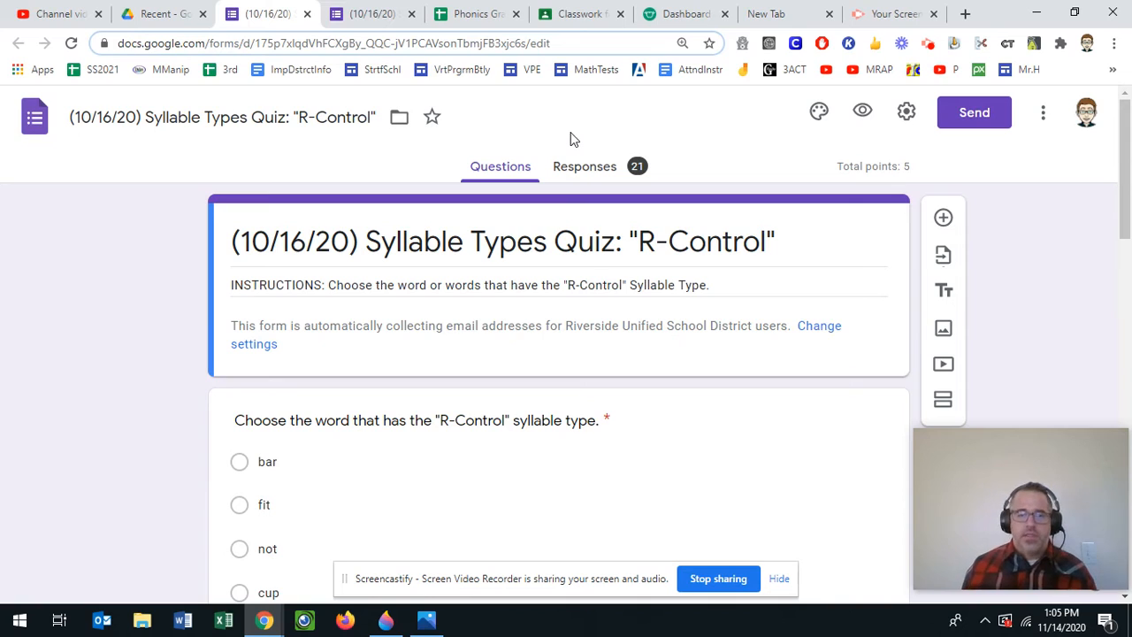
# - Review the R-Control quiz's 21 responses, then switch to the Phonics Grades Quizzes spreadsheet
pyautogui.click(579, 177)
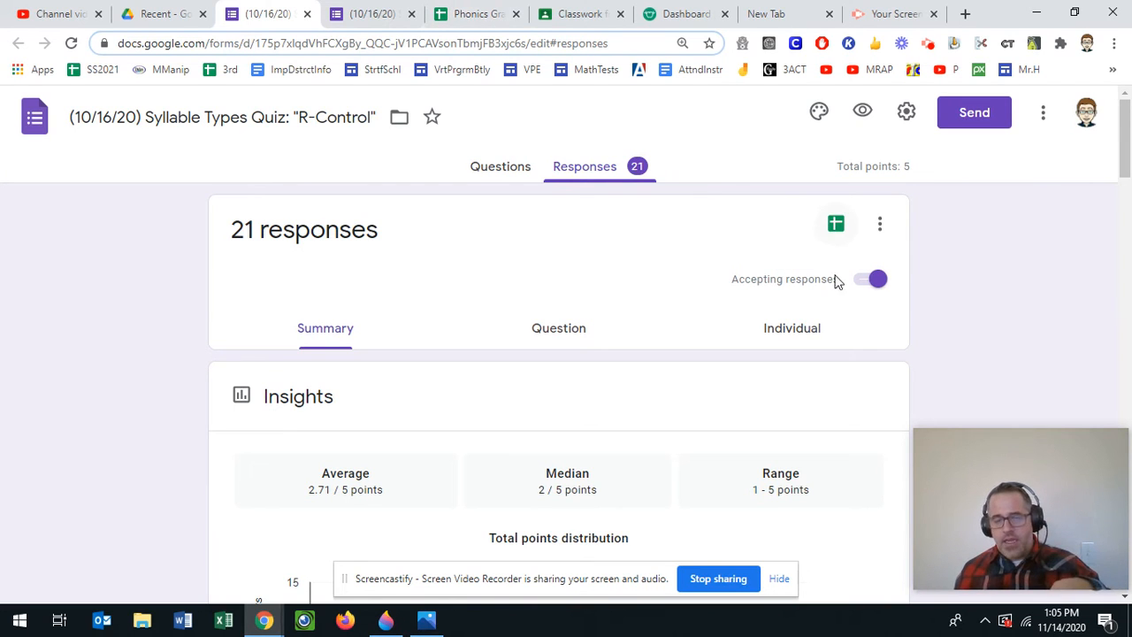
pyautogui.click(468, 13)
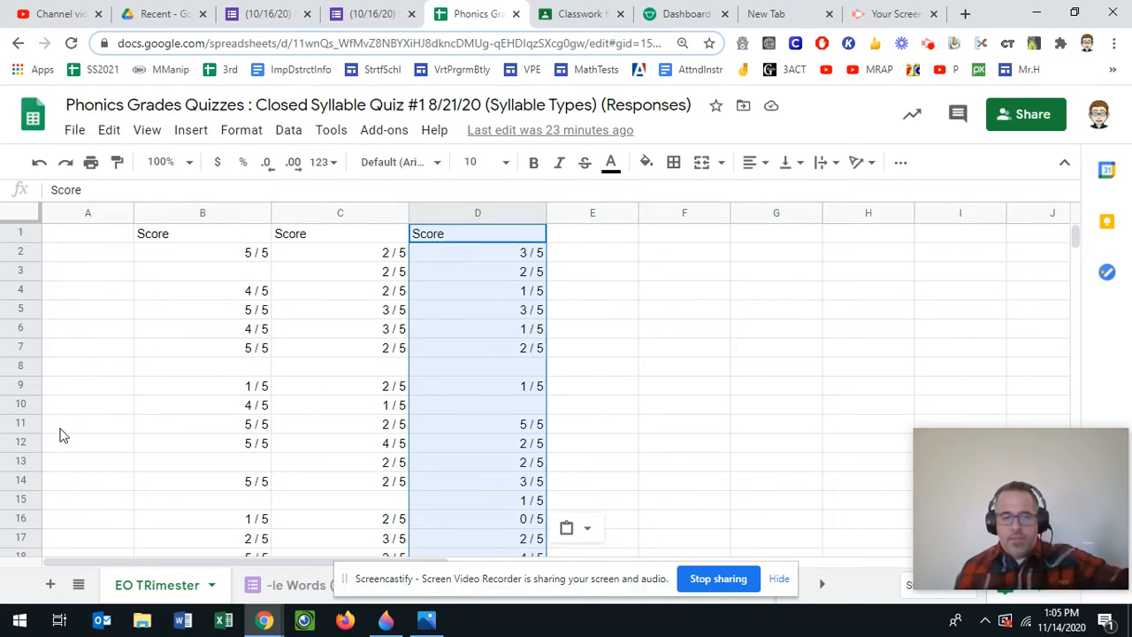
pyautogui.click(92, 214)
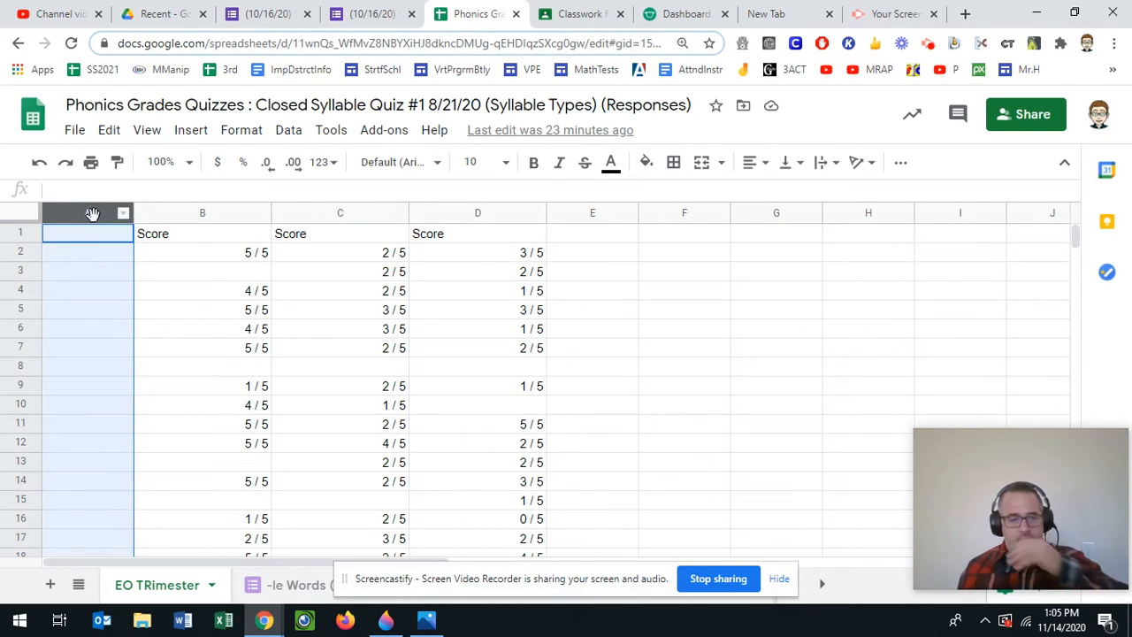
pyautogui.click(291, 133)
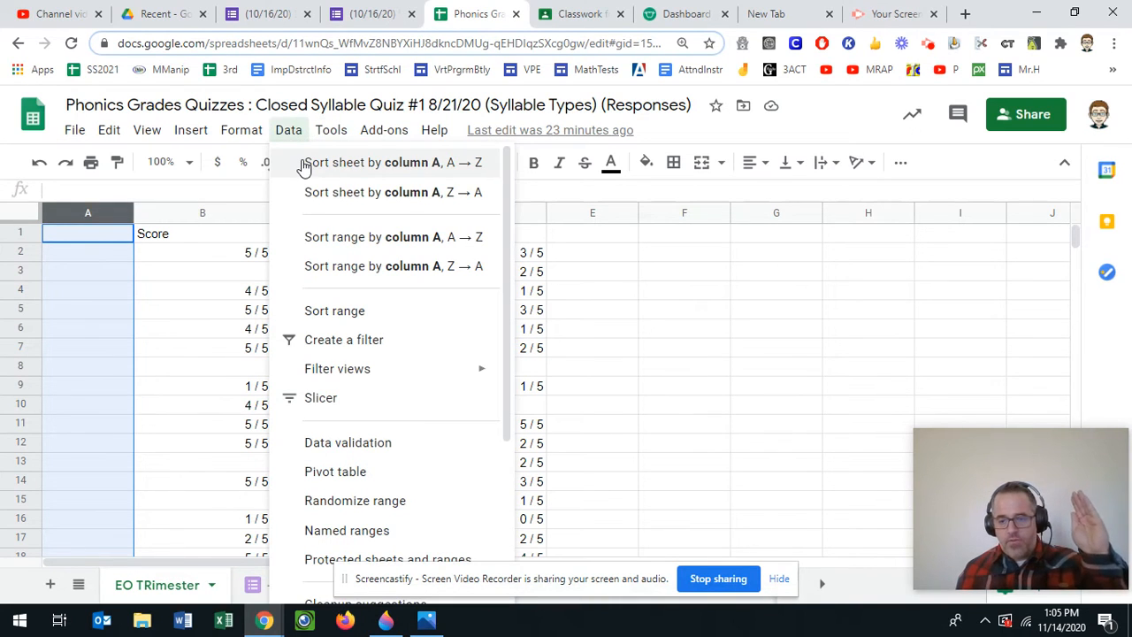
pyautogui.click(193, 315)
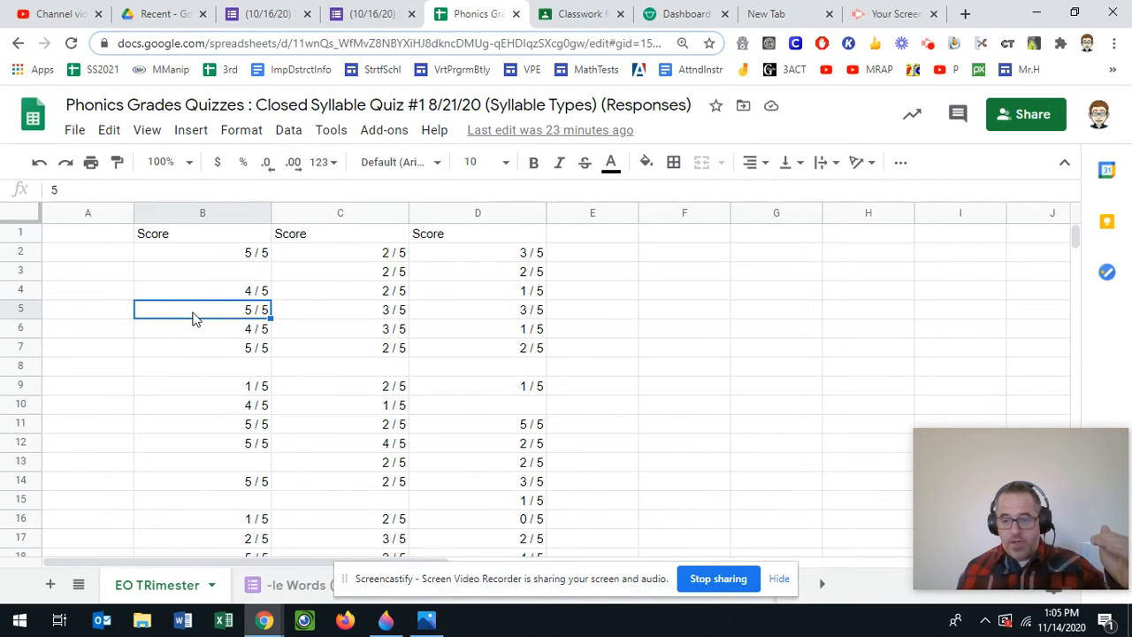
pyautogui.click(179, 354)
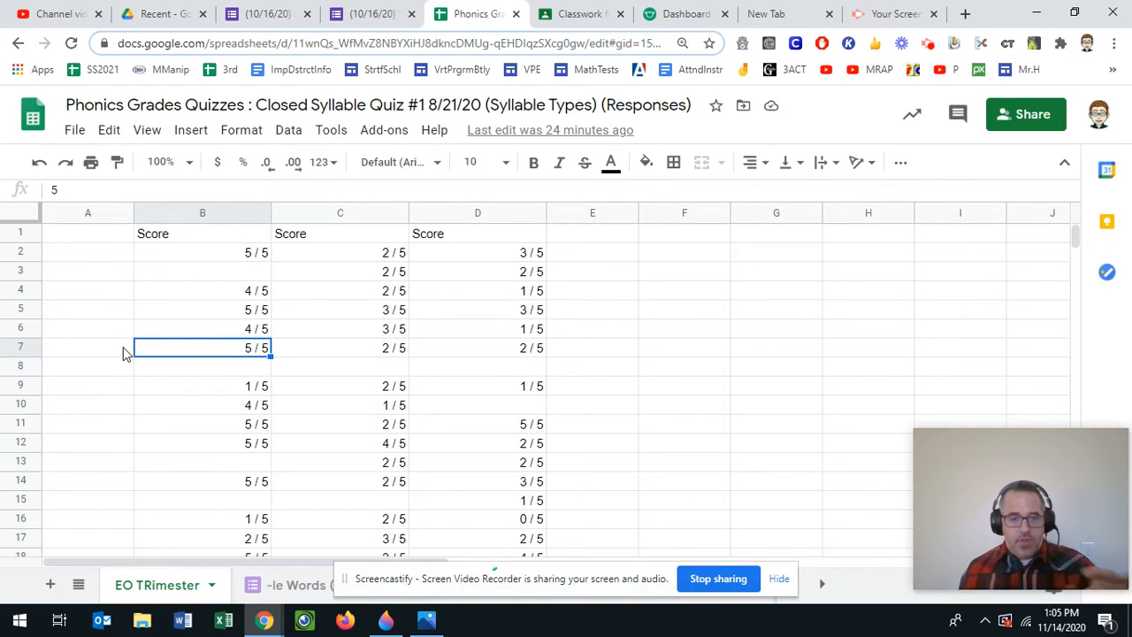
pyautogui.click(21, 351)
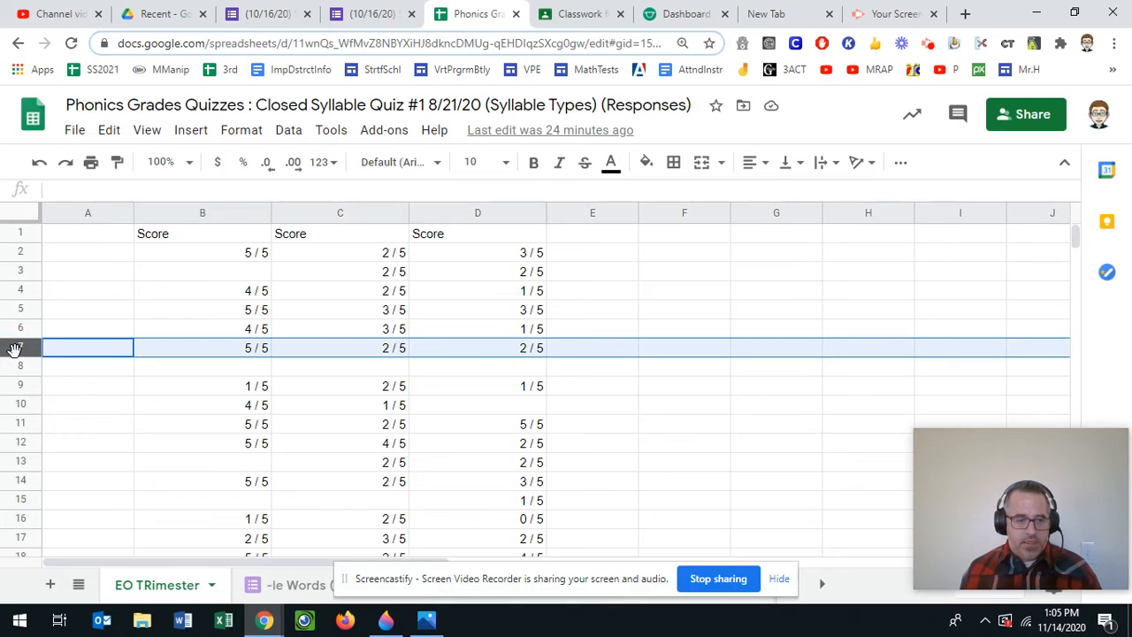
# - Insert an empty row below row 7, then undo it
pyautogui.click(191, 130)
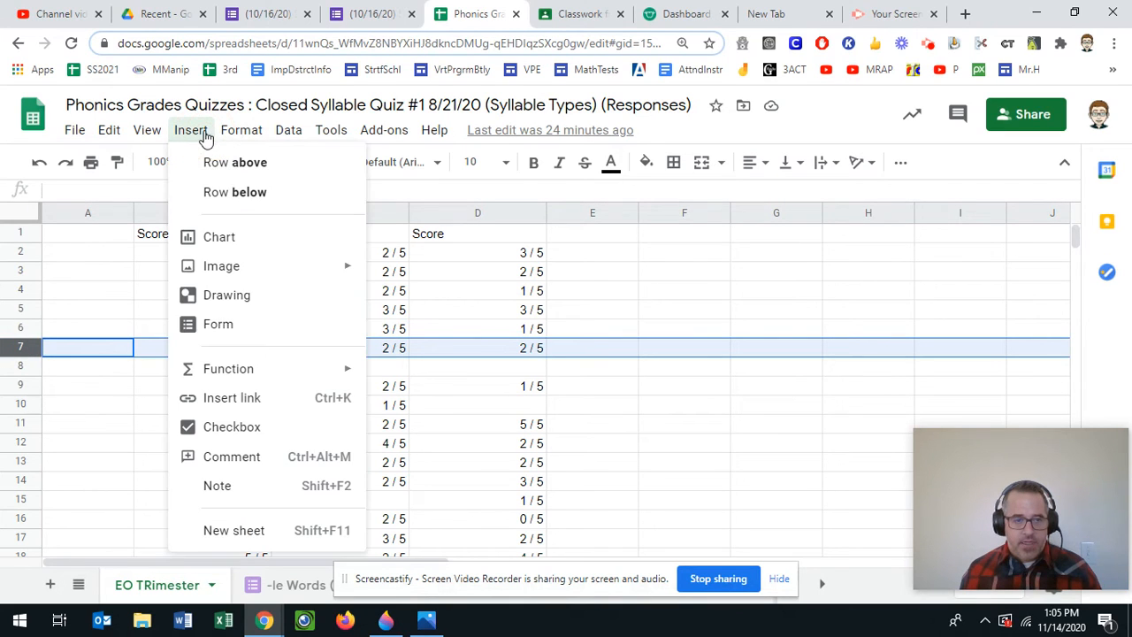
pyautogui.click(227, 193)
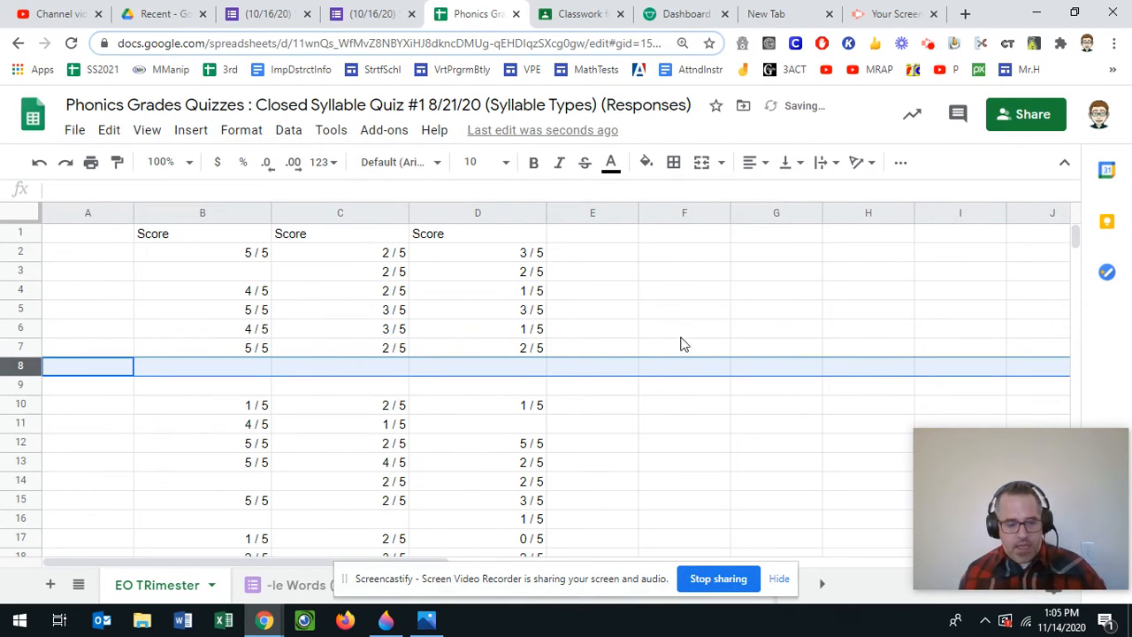
pyautogui.hotkey('ctrl', 'z')
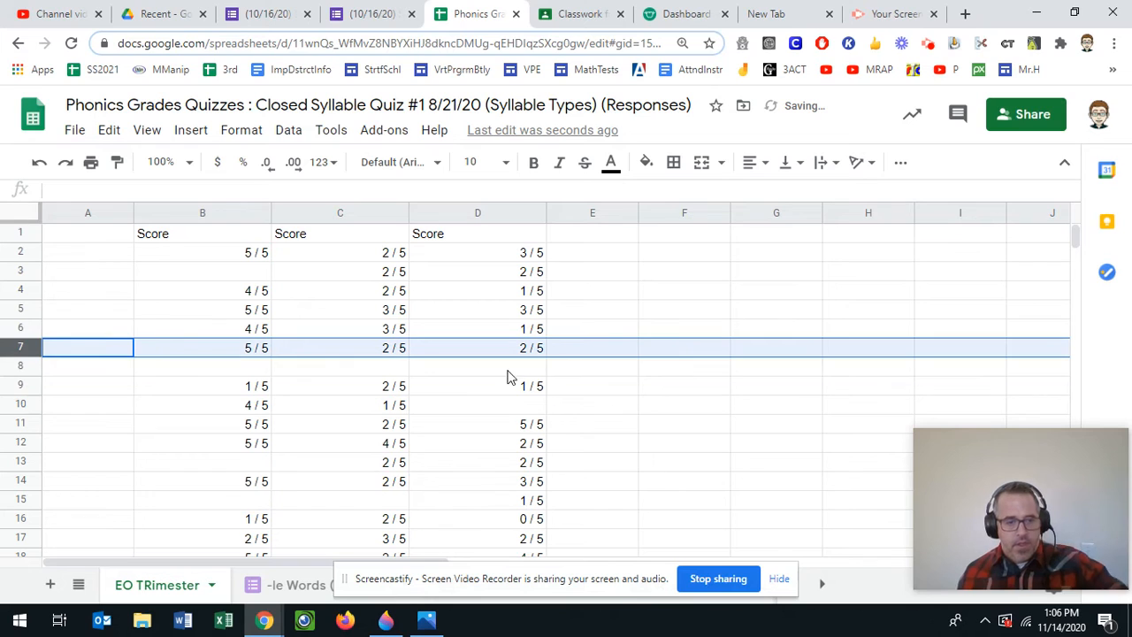
# - Enter the student's full name in cell A8 and bring up PHONICS GRADING.png in Photos
pyautogui.click(92, 371)
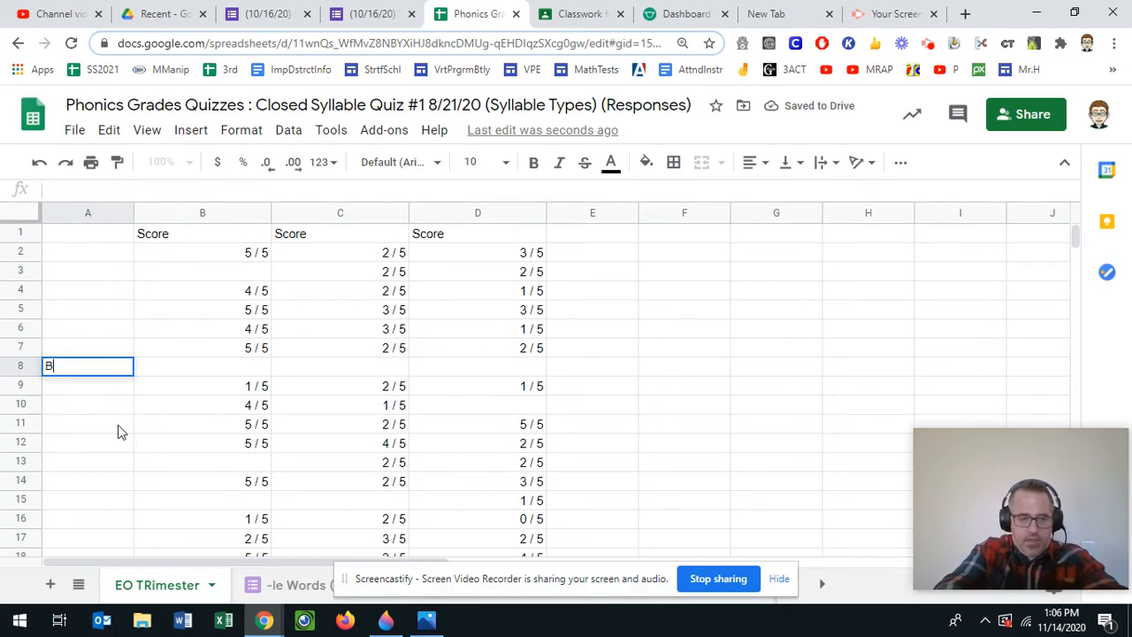
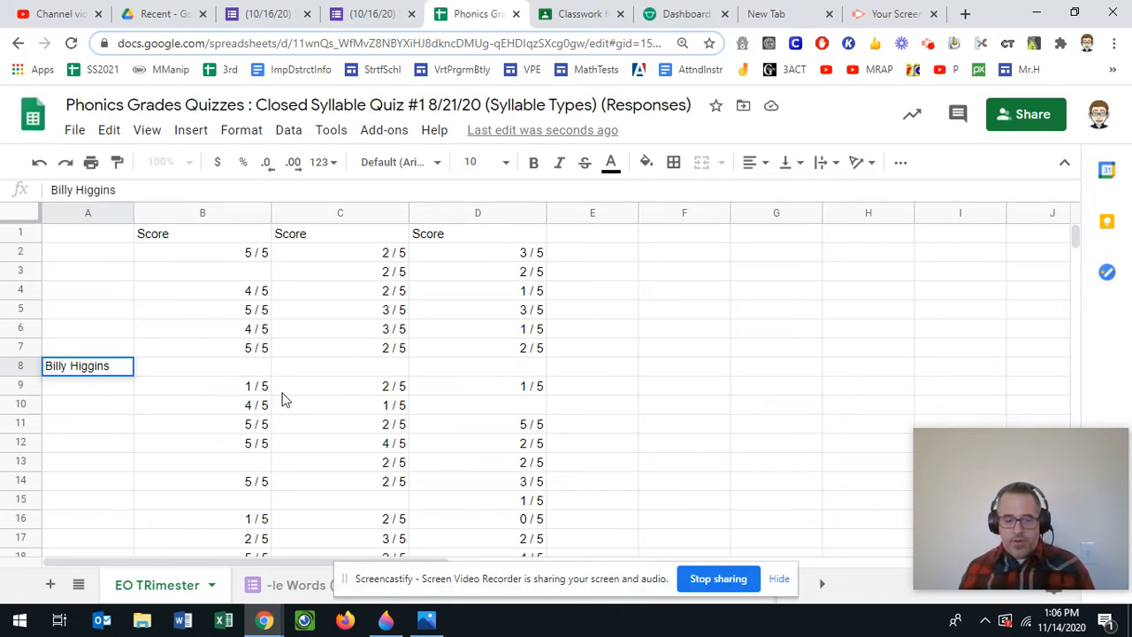
pyautogui.click(426, 622)
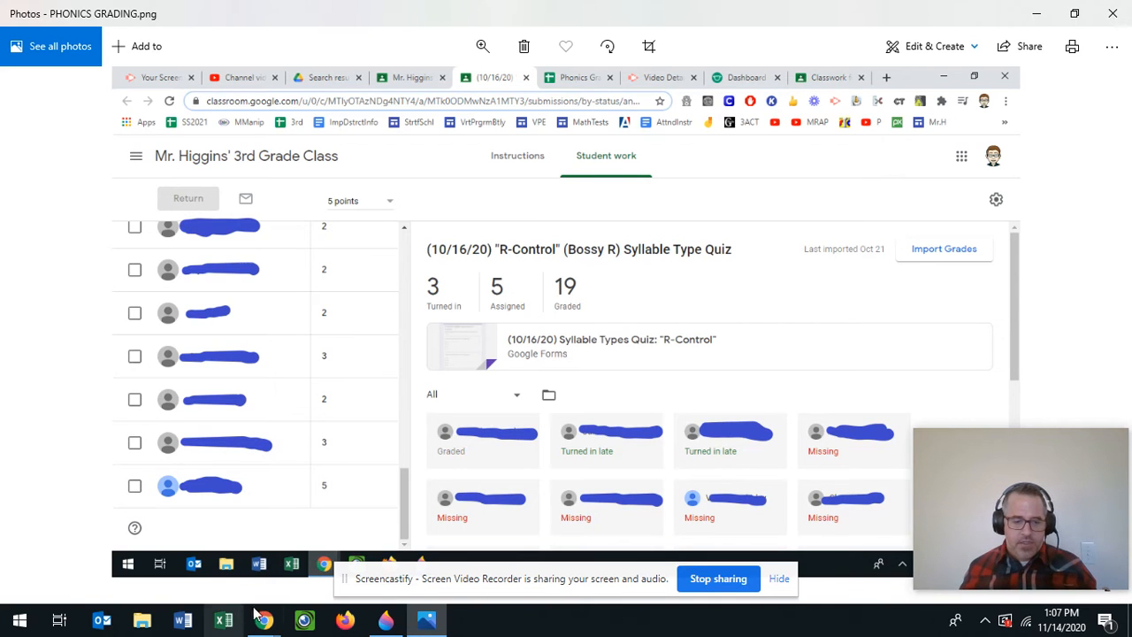
# - Review Drive's Recent files, clearing the Bossy-R quiz selection, then go to Classroom's Classwork page
pyautogui.moveTo(264, 619)
pyautogui.click(133, 566)
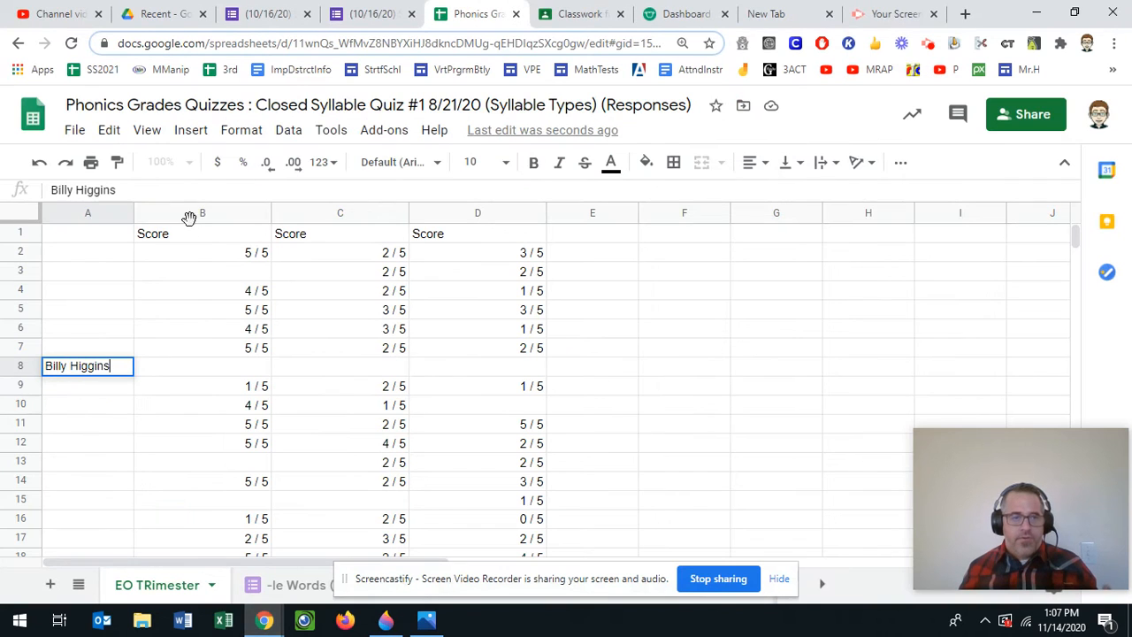
pyautogui.click(186, 9)
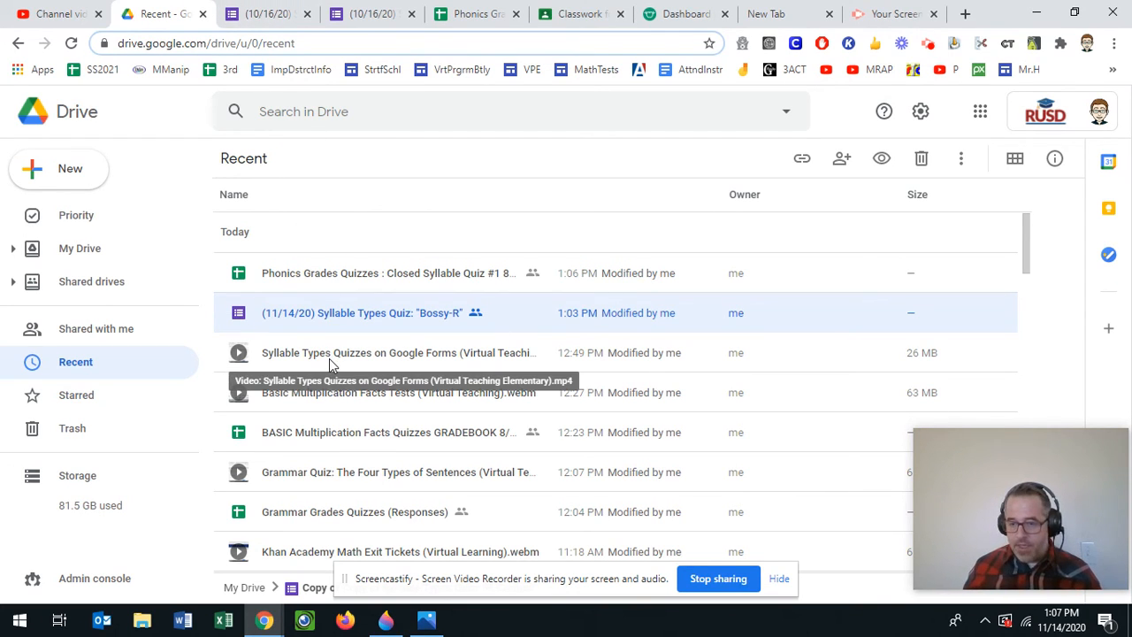
pyautogui.click(88, 368)
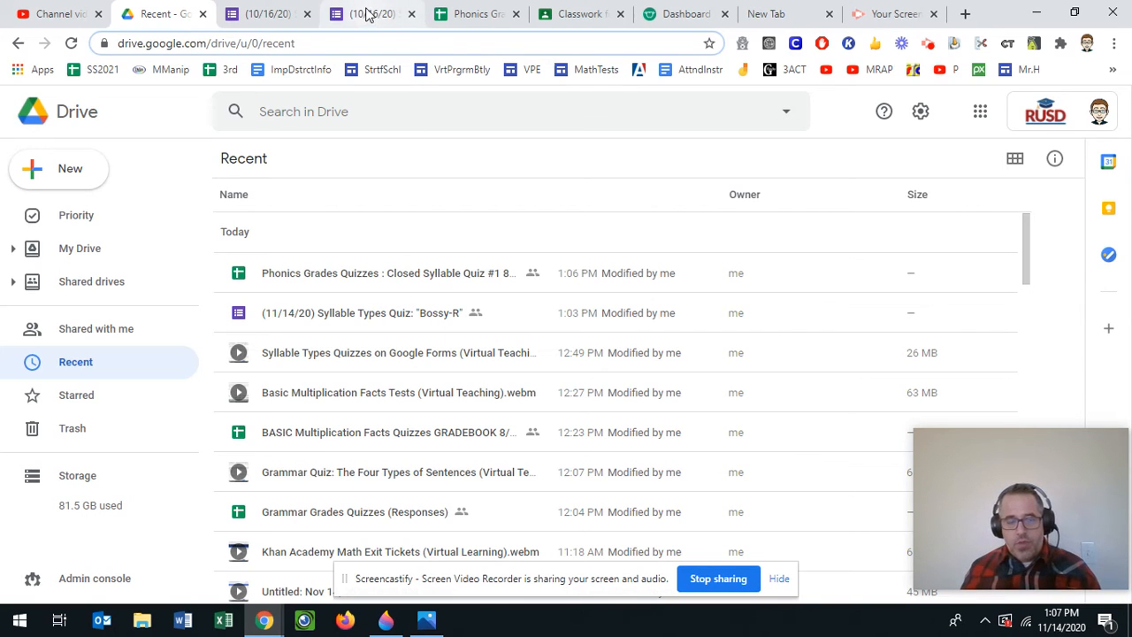
pyautogui.click(552, 10)
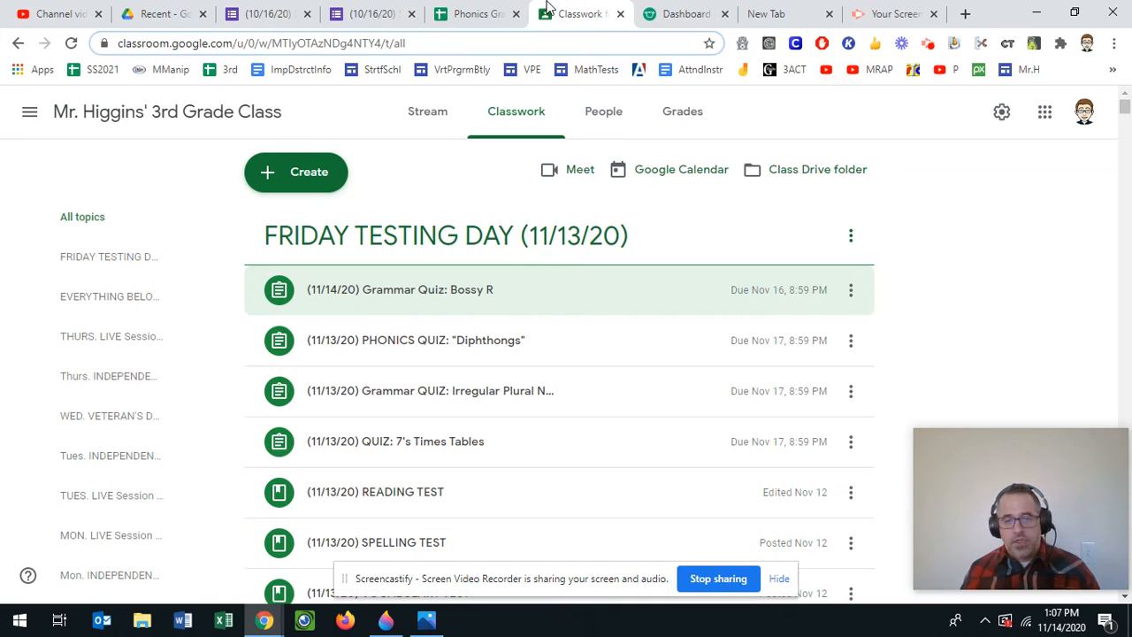
# - Create a new blank assignment, open its Add attachment menu, then return to Drive's Recent list
pyautogui.click(287, 173)
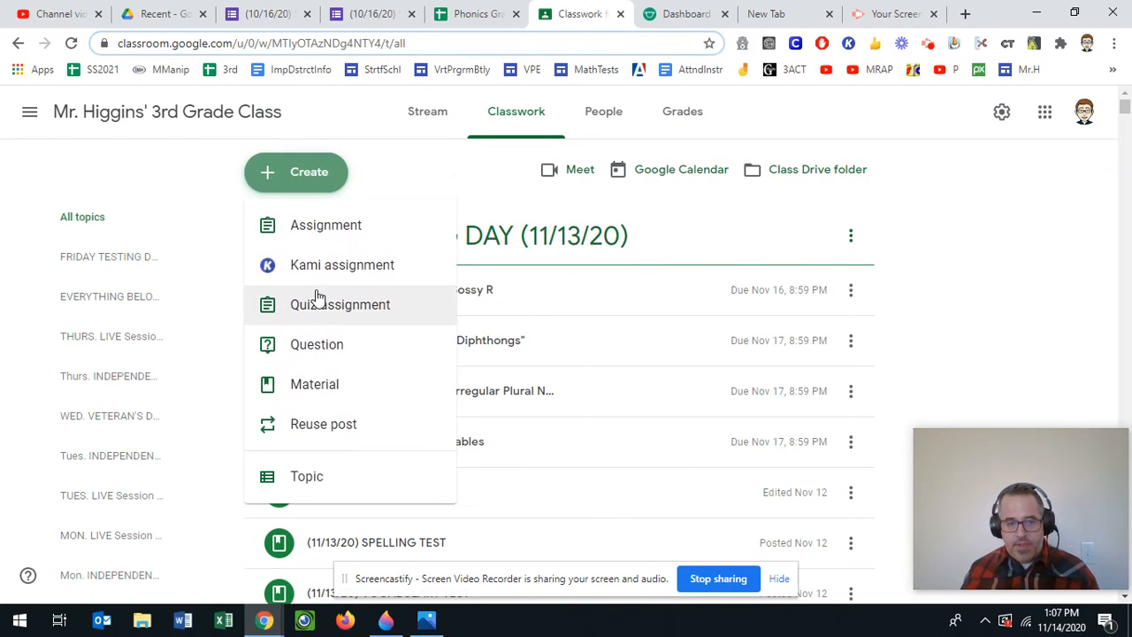
pyautogui.click(315, 231)
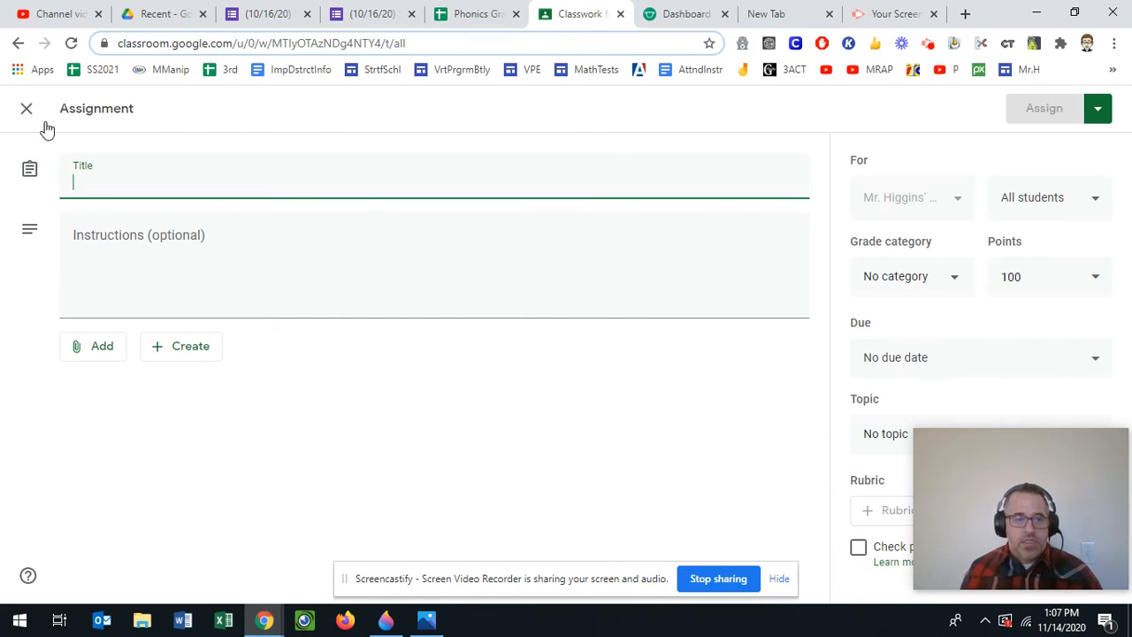
pyautogui.click(101, 345)
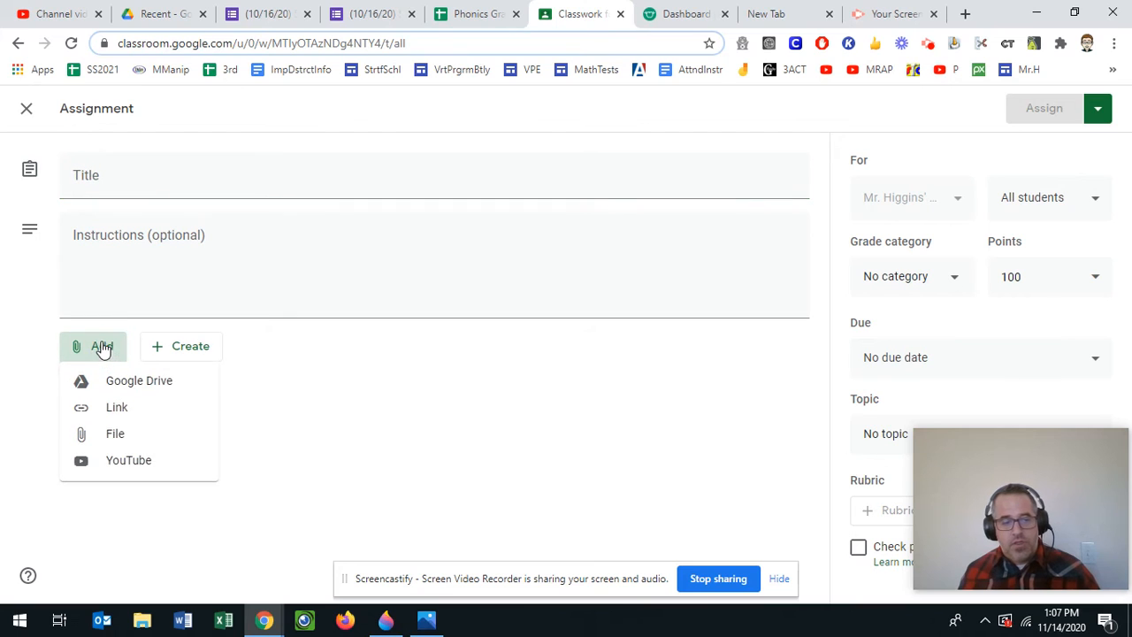
pyautogui.click(164, 14)
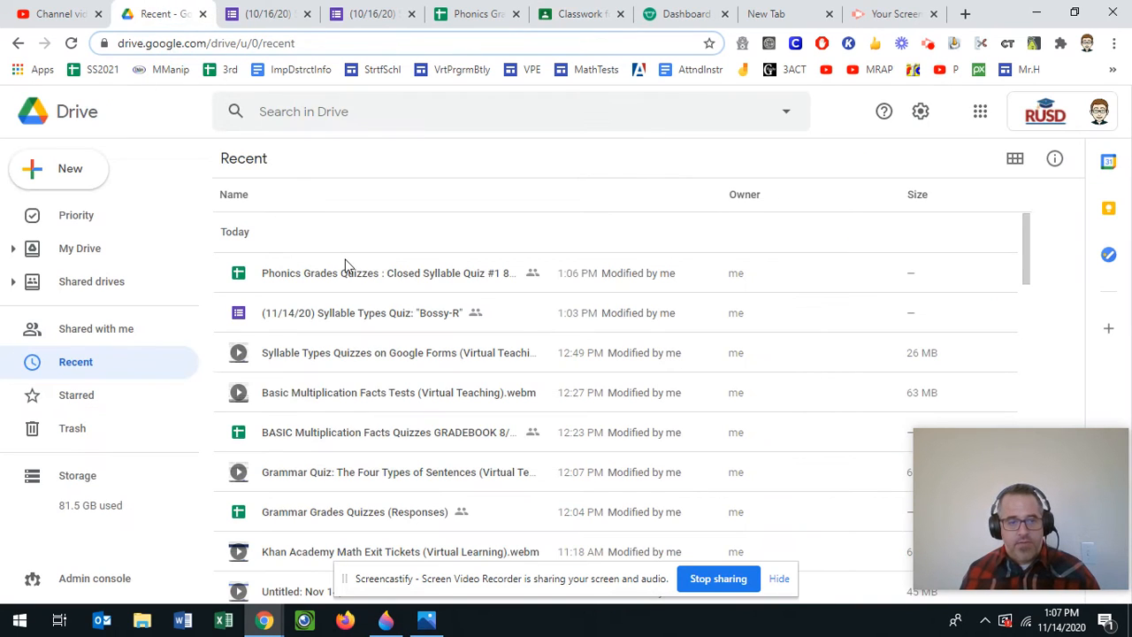
# - Copy the Bossy-R form's link, briefly trying district access before restoring Restricted, then return to Classroom
pyautogui.rightClick(344, 324)
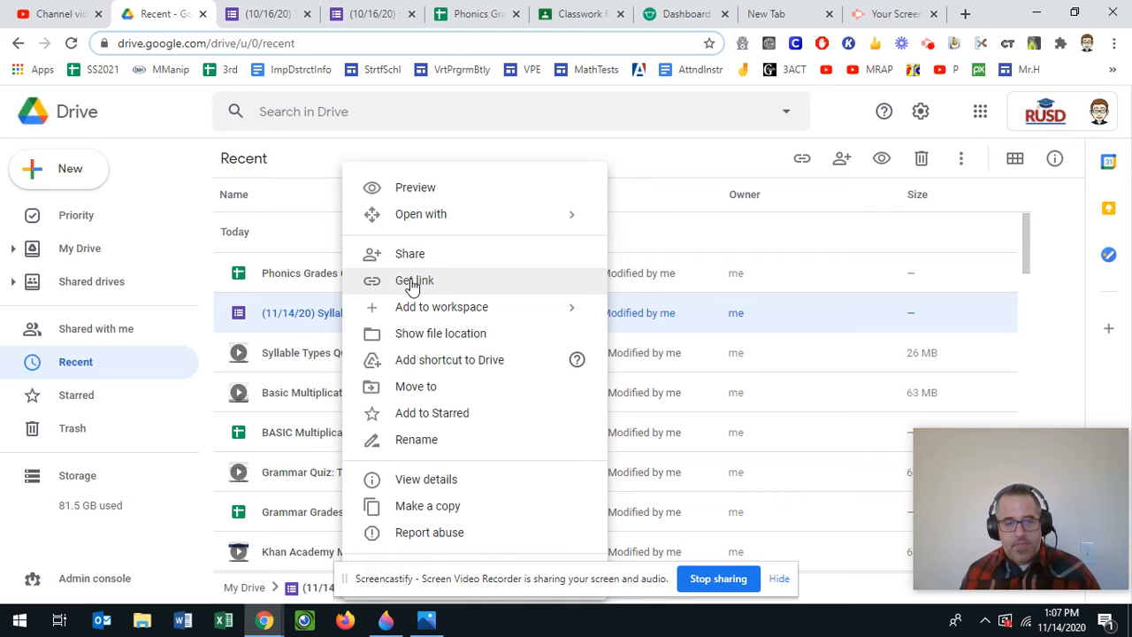
pyautogui.click(412, 280)
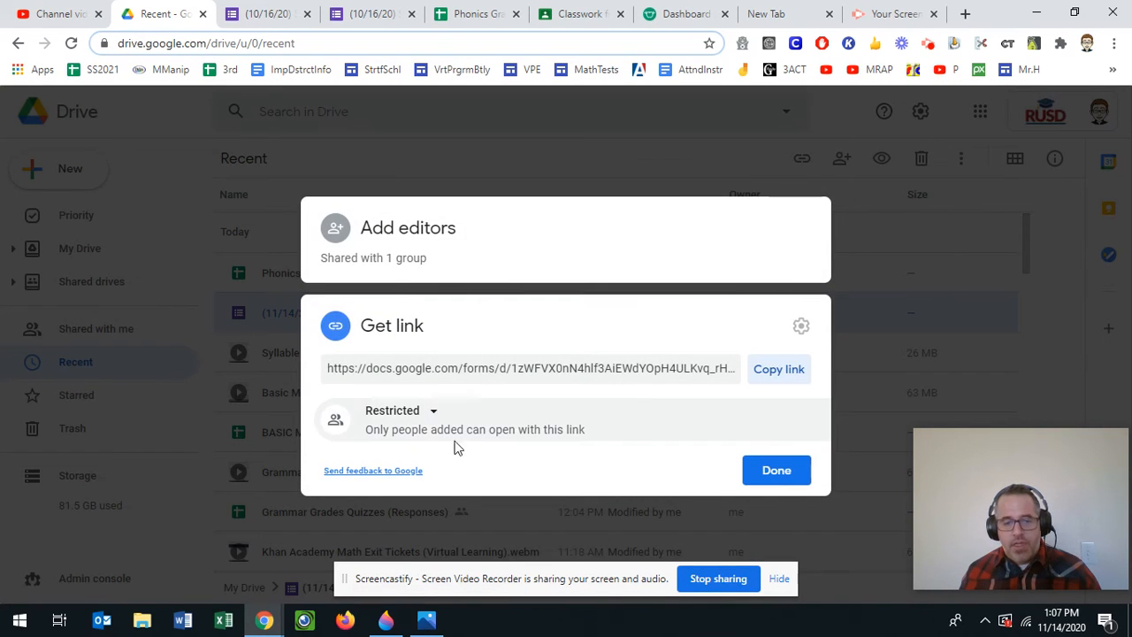
pyautogui.click(427, 412)
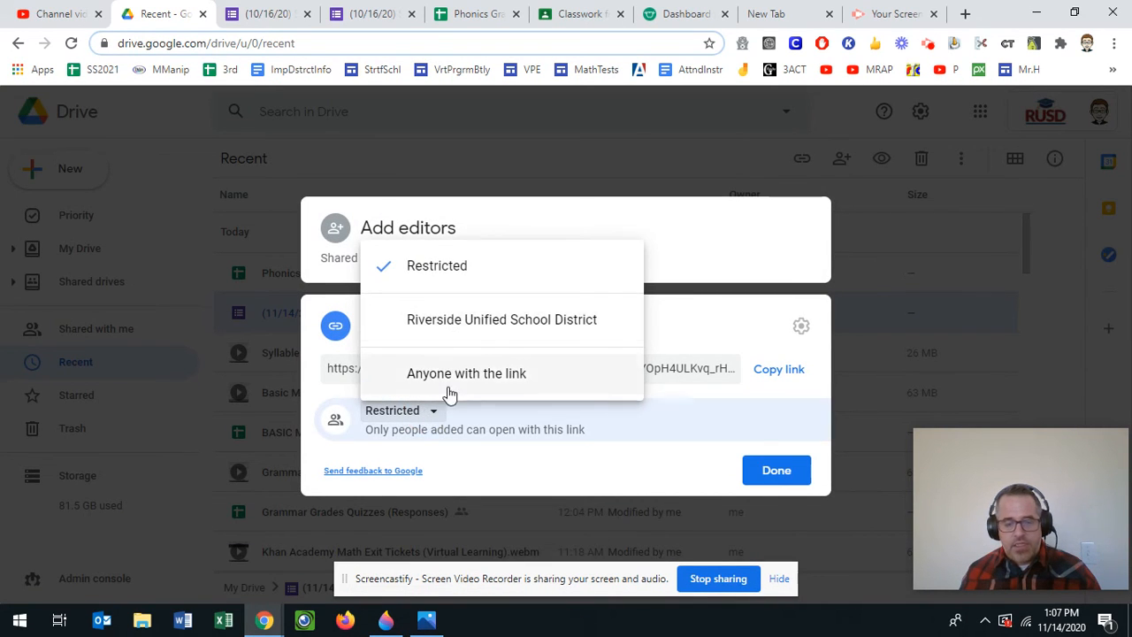
pyautogui.click(467, 327)
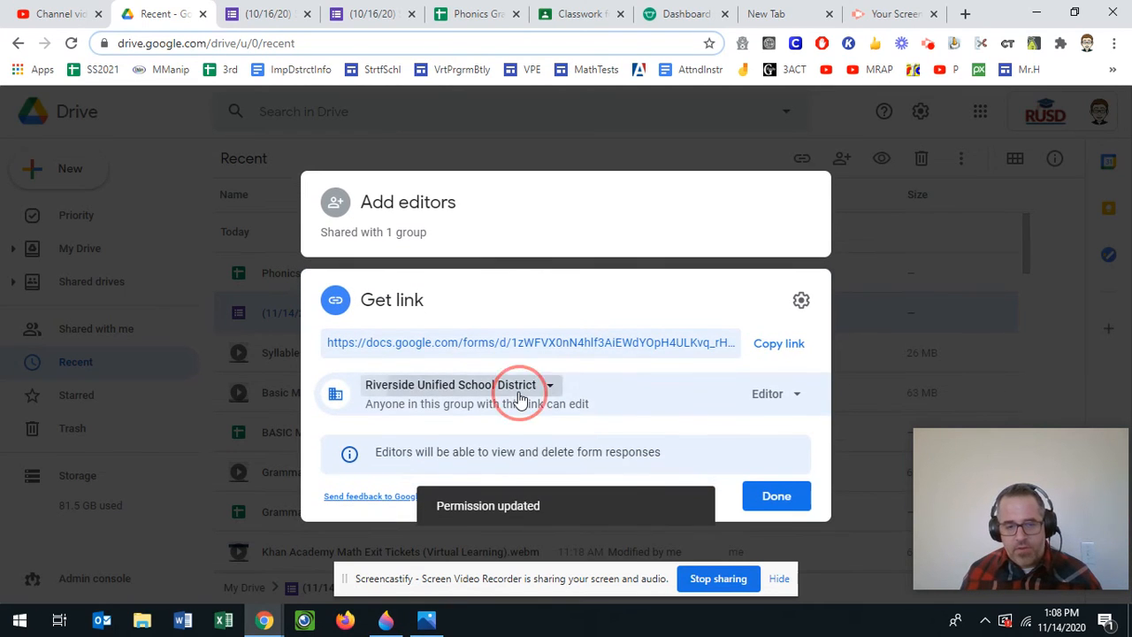
pyautogui.click(520, 400)
pyautogui.click(480, 428)
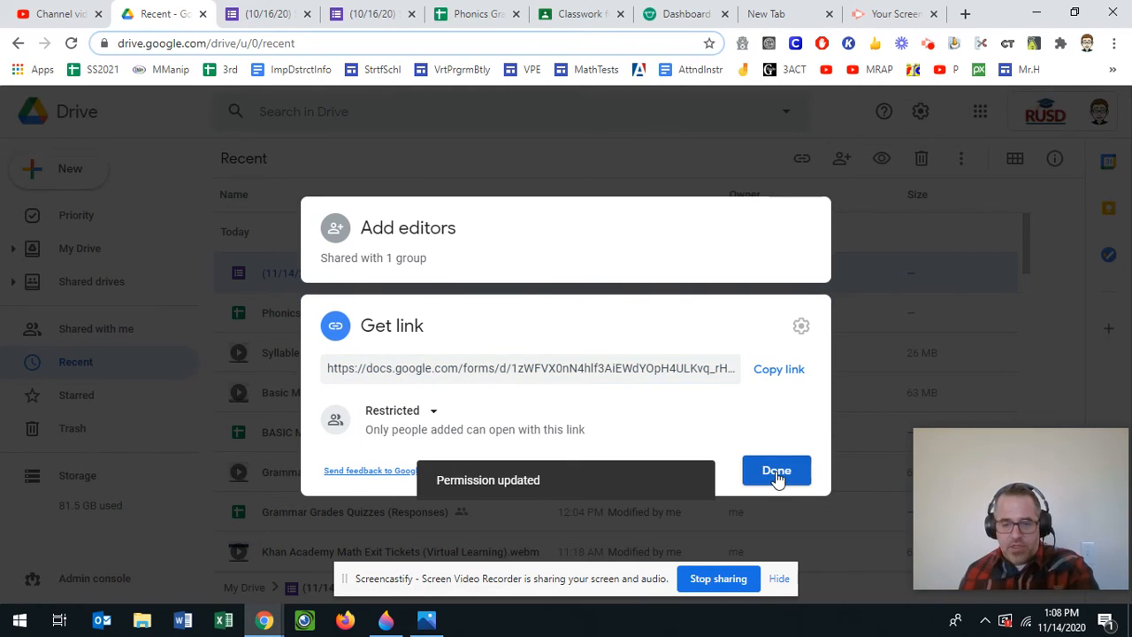
pyautogui.click(776, 471)
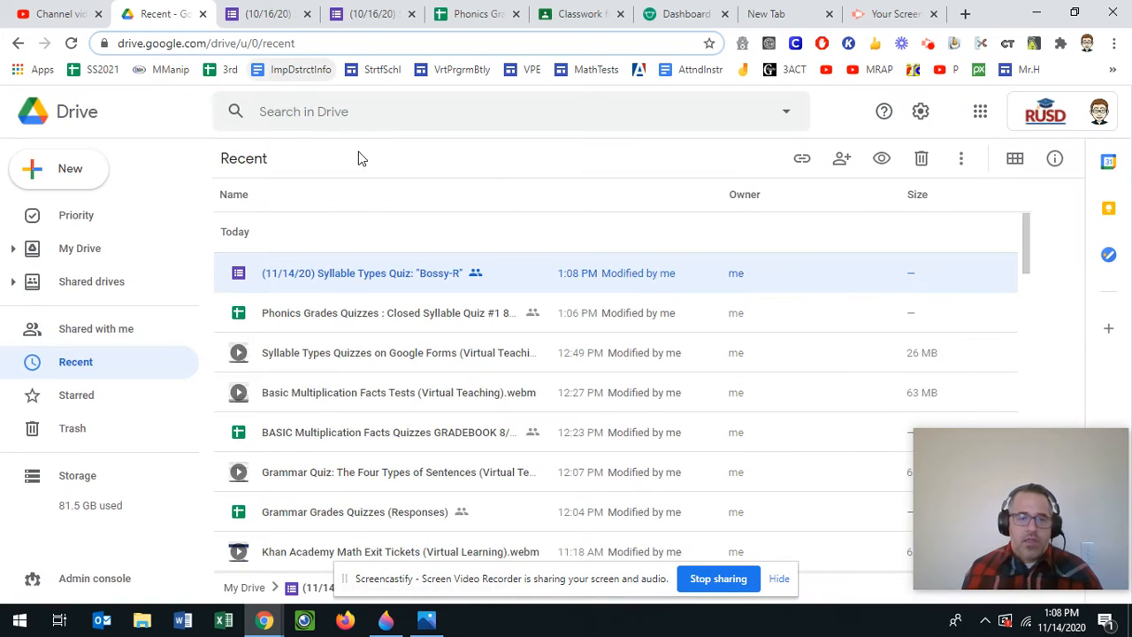
pyautogui.rightClick(382, 277)
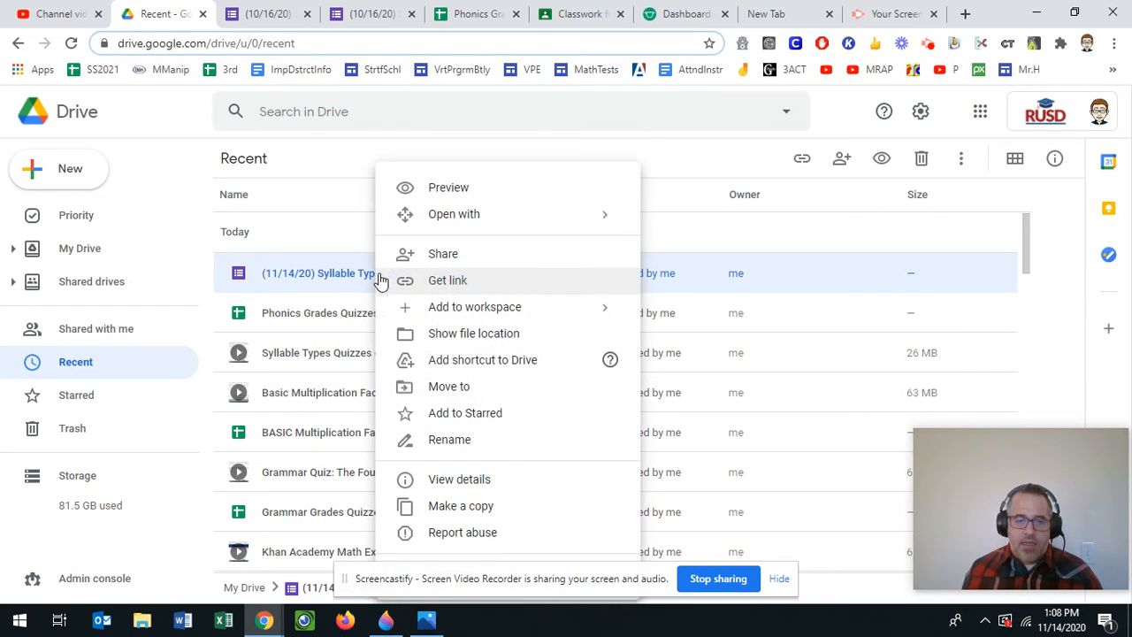
pyautogui.click(550, 11)
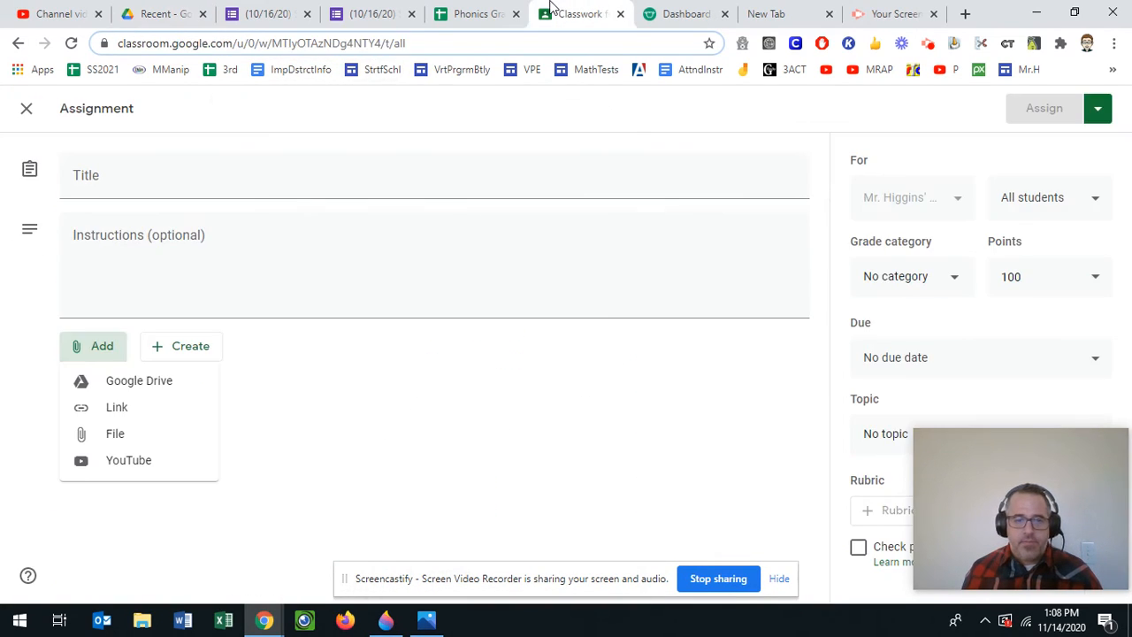
# - Attach the pasted Bossy-R quiz form link to the assignment and check the Assign options
pyautogui.click(128, 412)
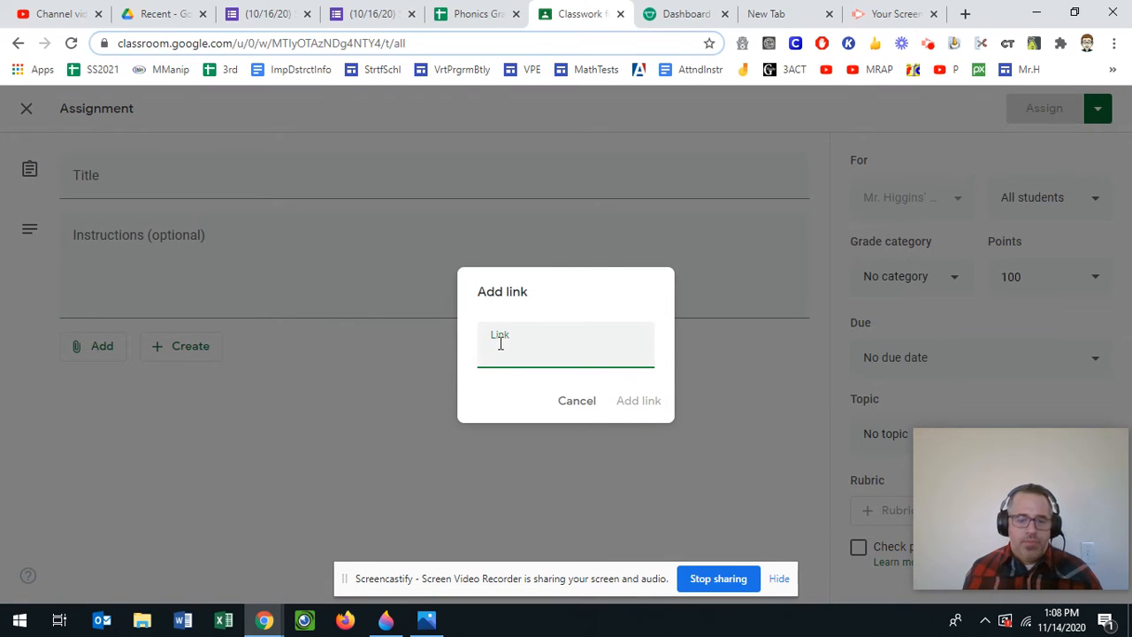
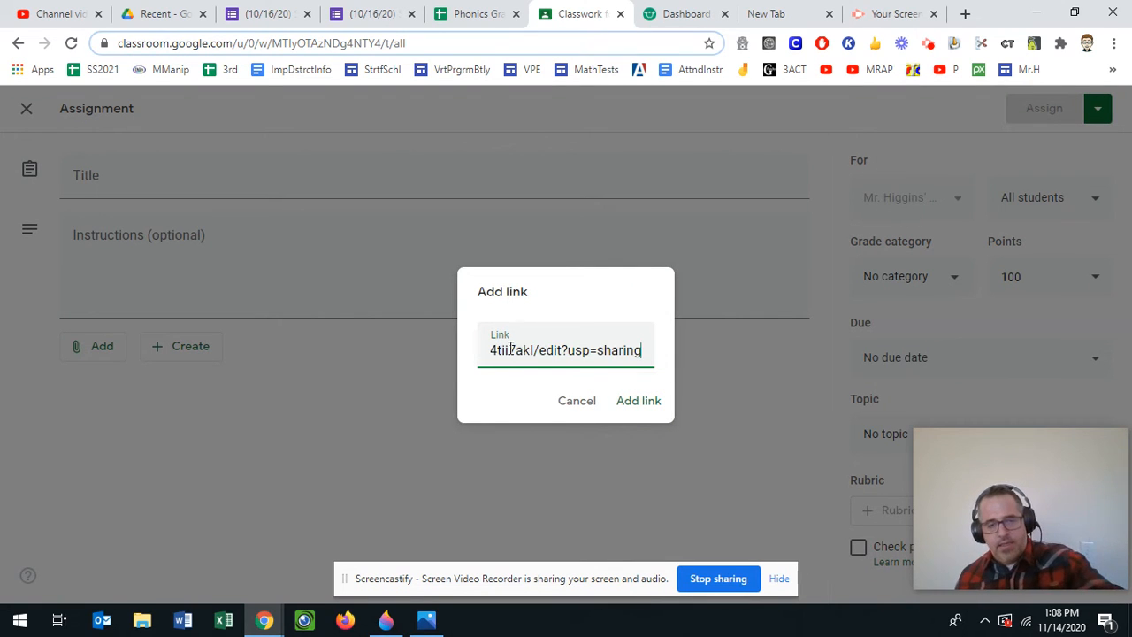
pyautogui.click(622, 407)
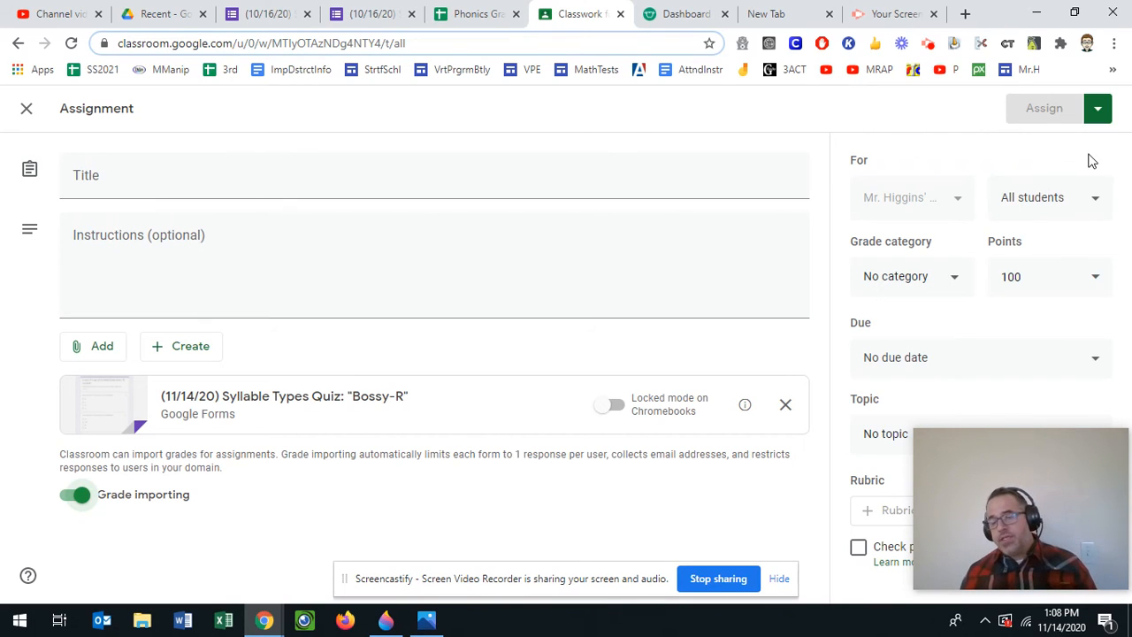
pyautogui.click(1100, 114)
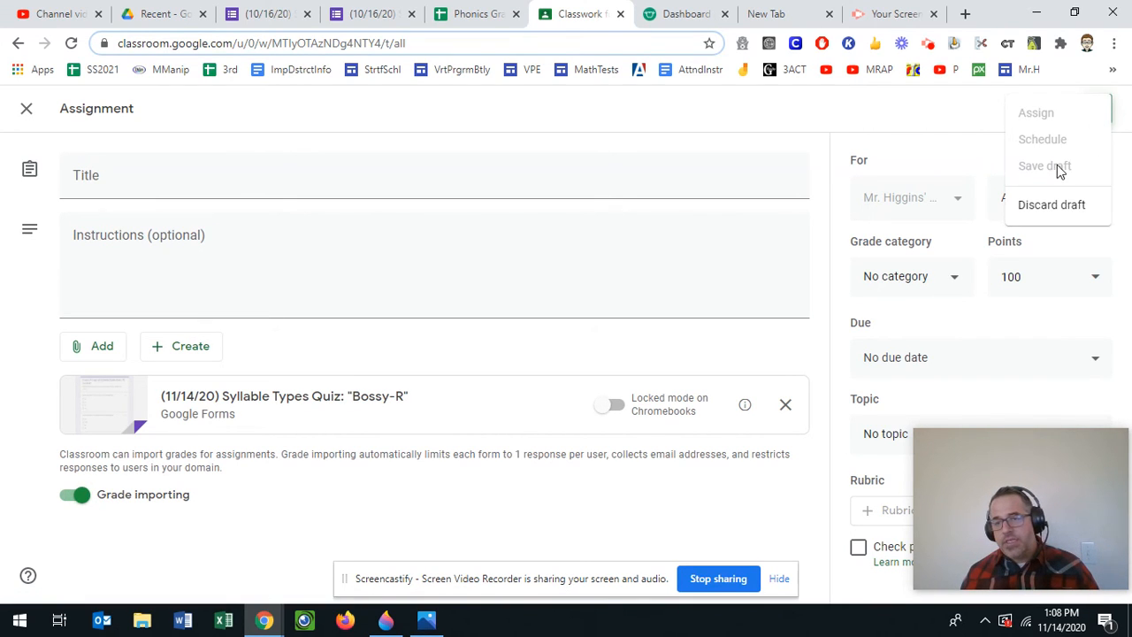
# - Dismiss the Assign options, close the unsaved assignment draft, and return to the Phonics Grades spreadsheet
pyautogui.click(756, 134)
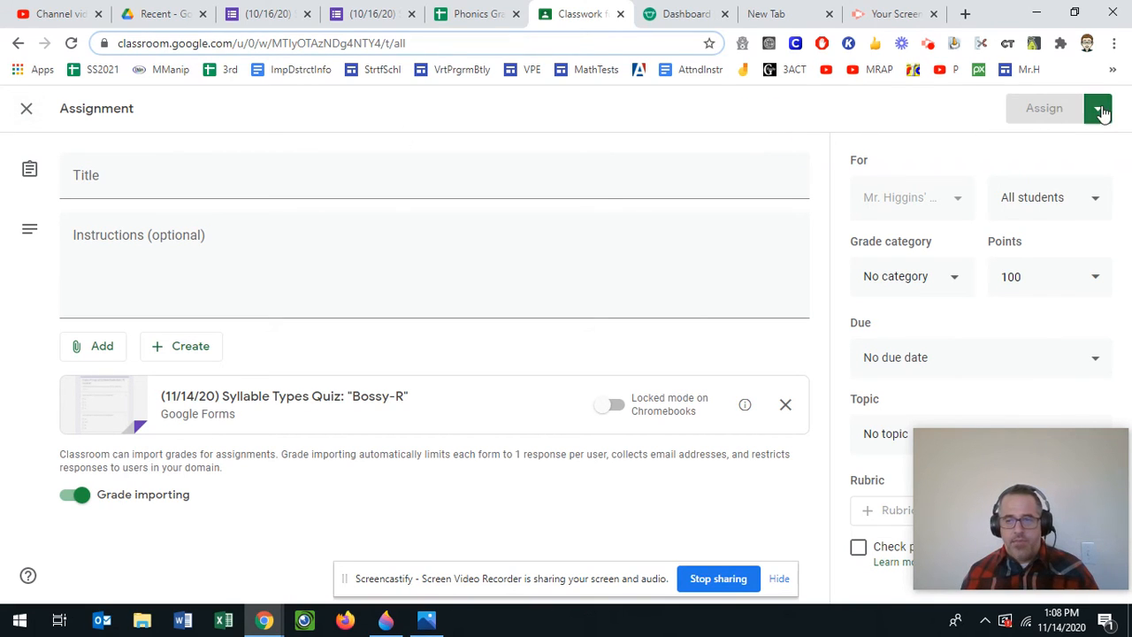
pyautogui.click(1101, 111)
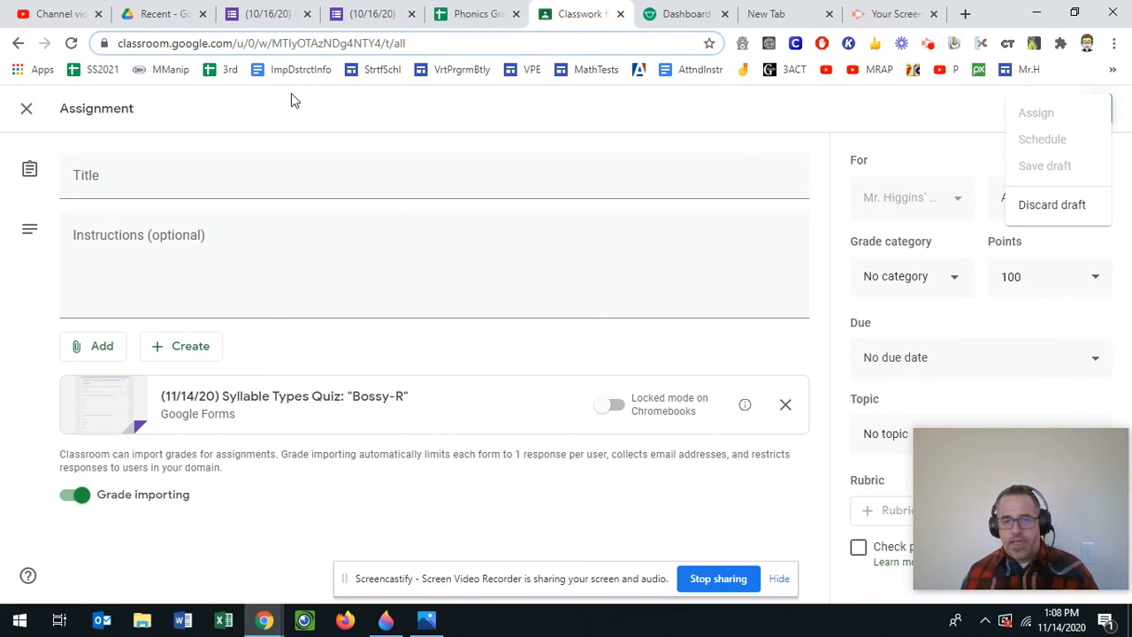
pyautogui.click(27, 112)
pyautogui.click(24, 113)
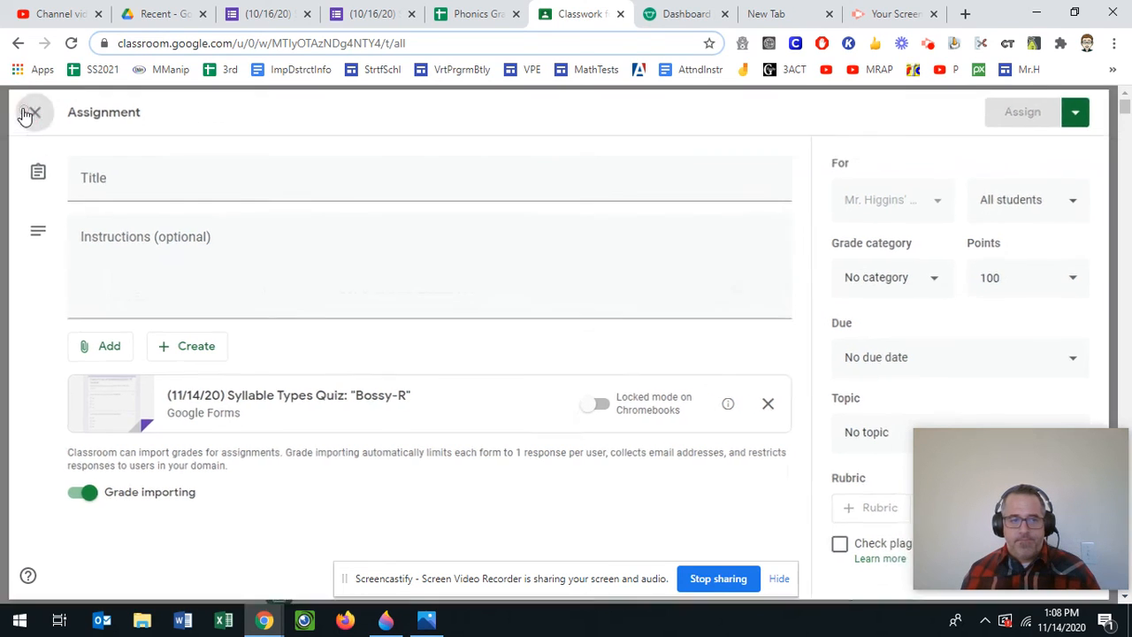
pyautogui.moveTo(361, 263); pyautogui.dragTo(451, 281)
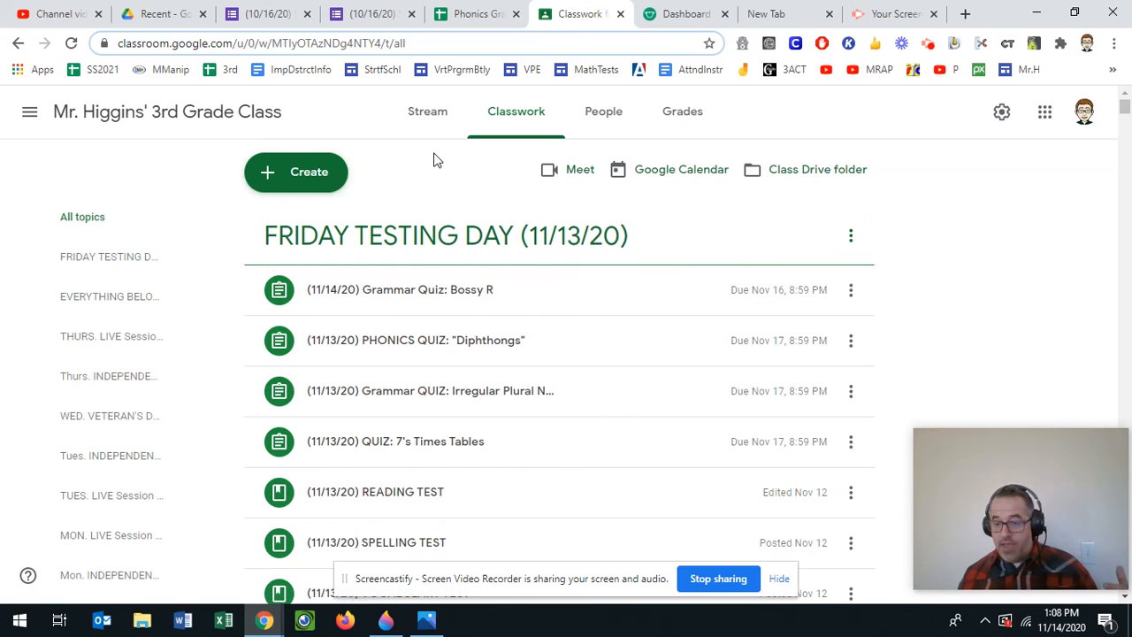
pyautogui.click(451, 7)
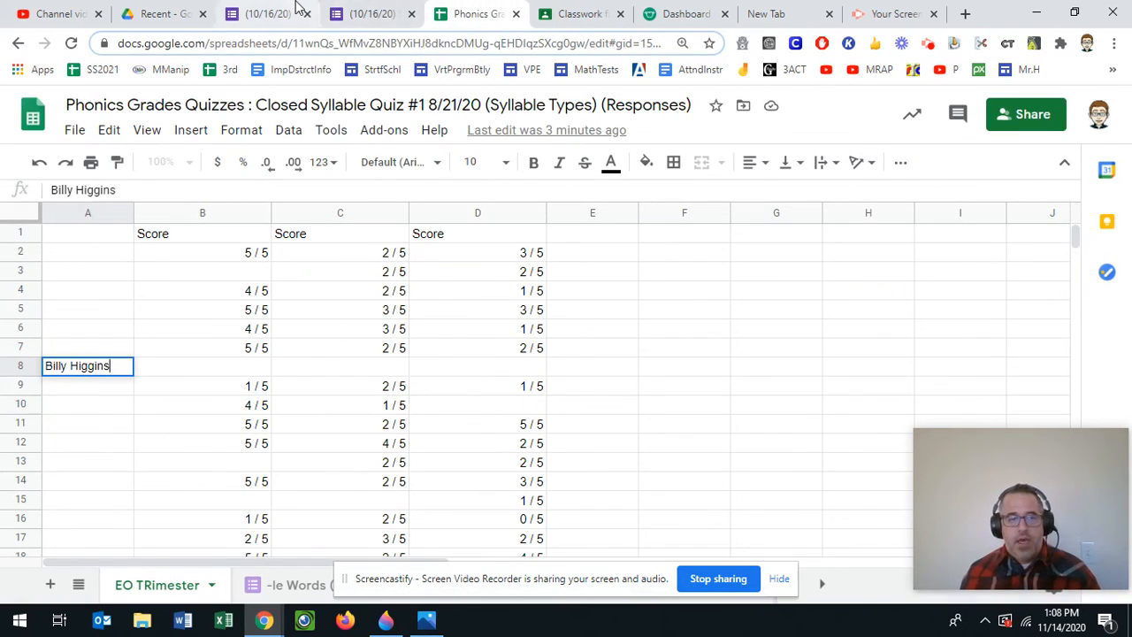
# - Glance at the R-Control form responses, then open the -le Words (10/29/20) sheet
pyautogui.click(298, 7)
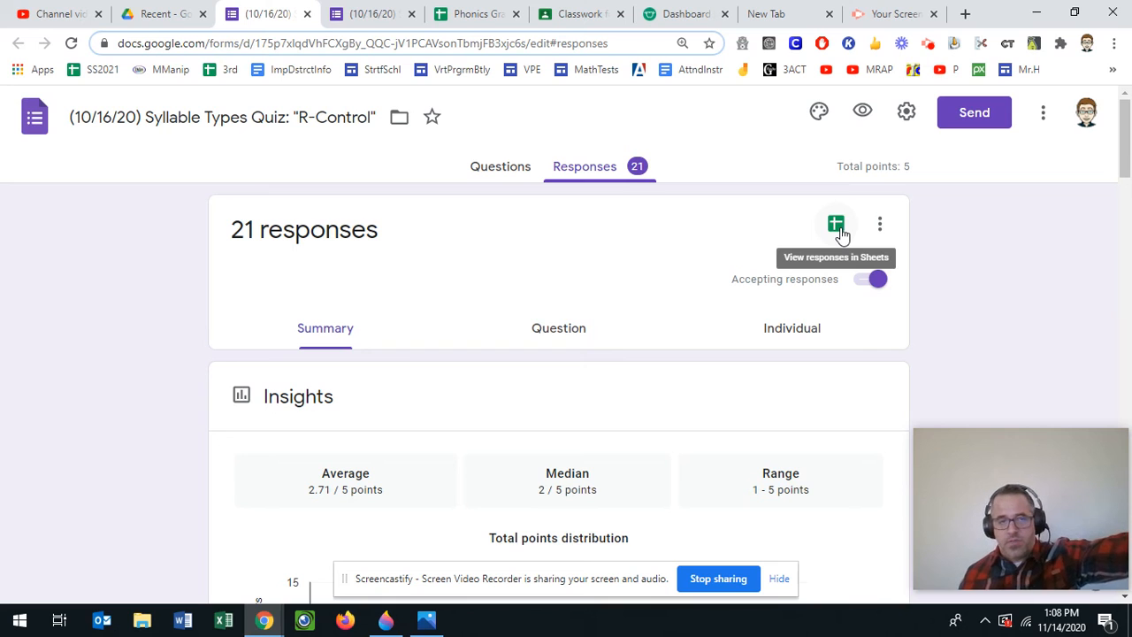
pyautogui.click(478, 11)
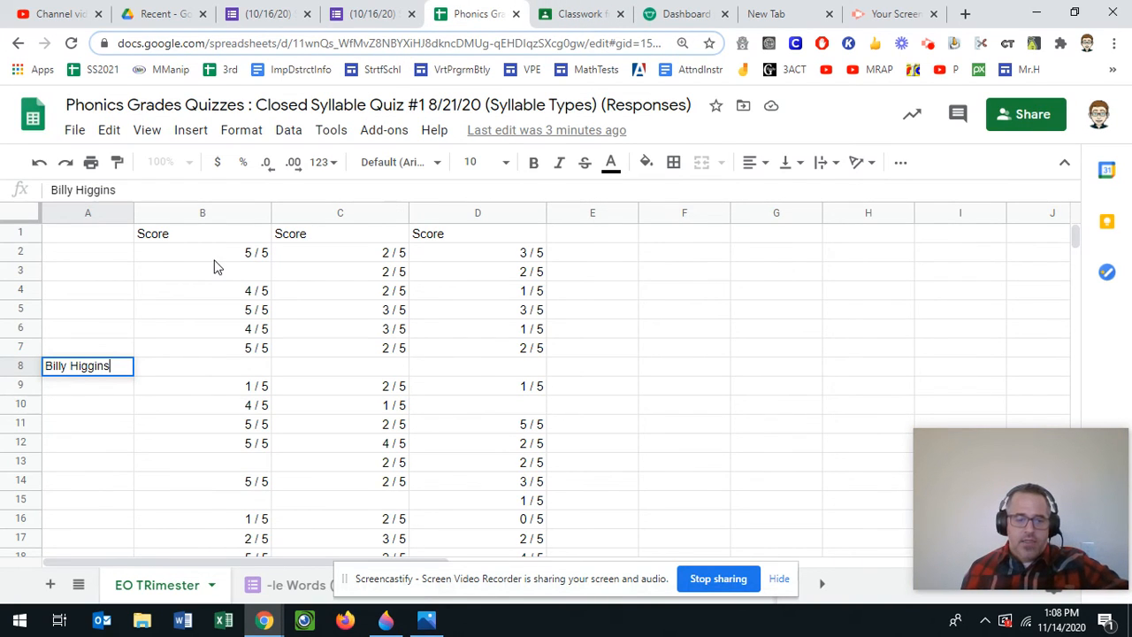
pyautogui.click(297, 585)
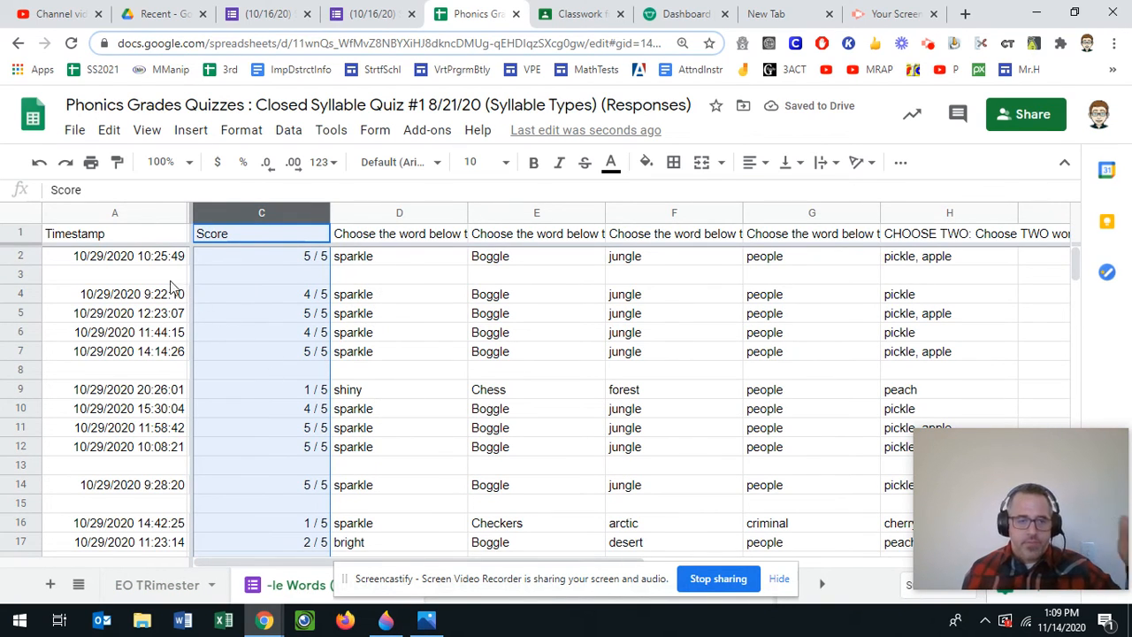
# - Browse the Format, Data and Insert menus at row 8 without changes, then view the grading screenshot
pyautogui.click(259, 133)
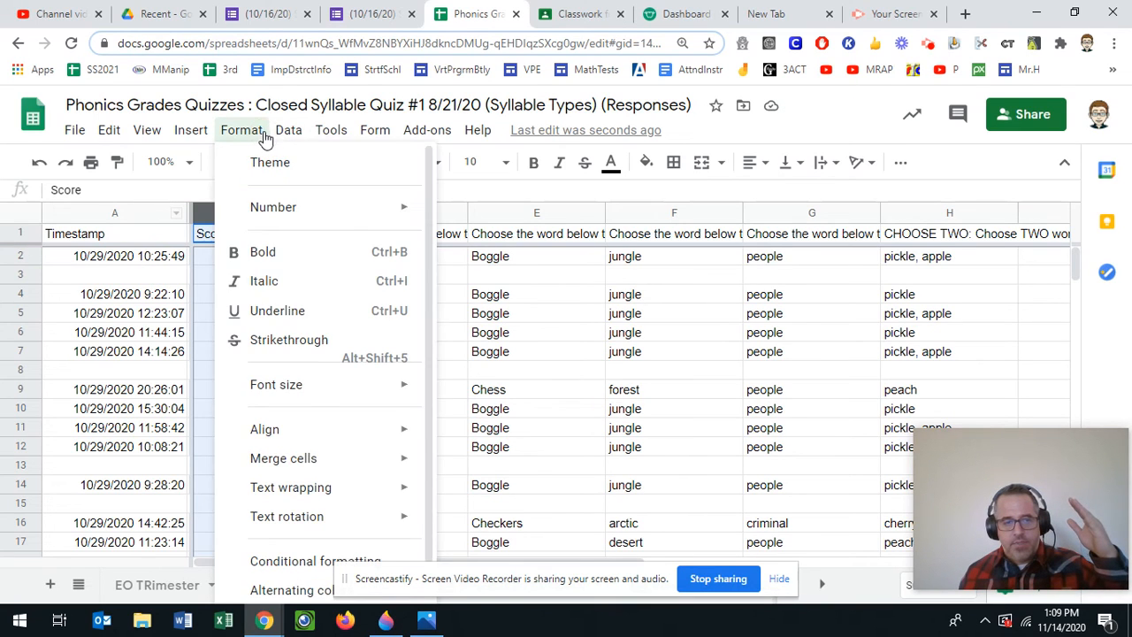
pyautogui.moveTo(308, 139)
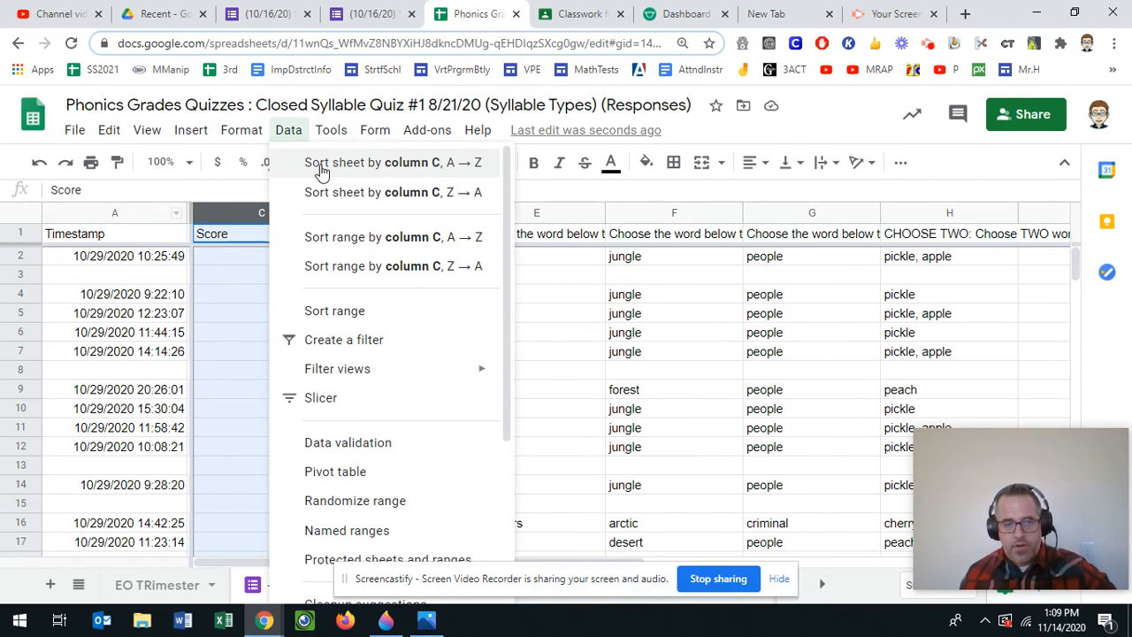
pyautogui.click(230, 354)
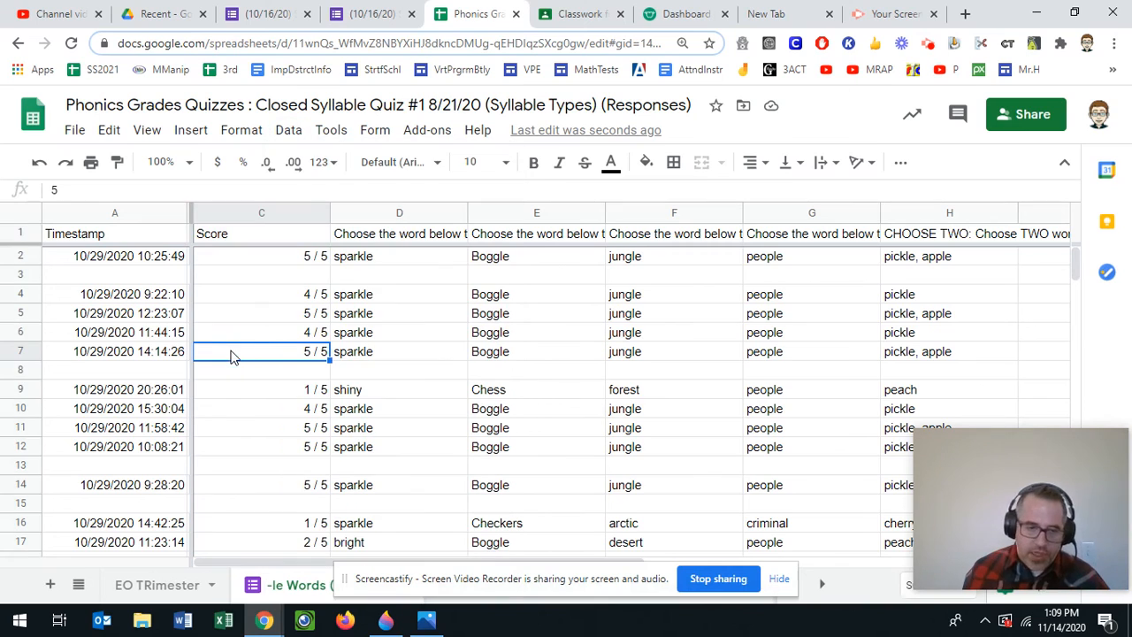
pyautogui.click(149, 371)
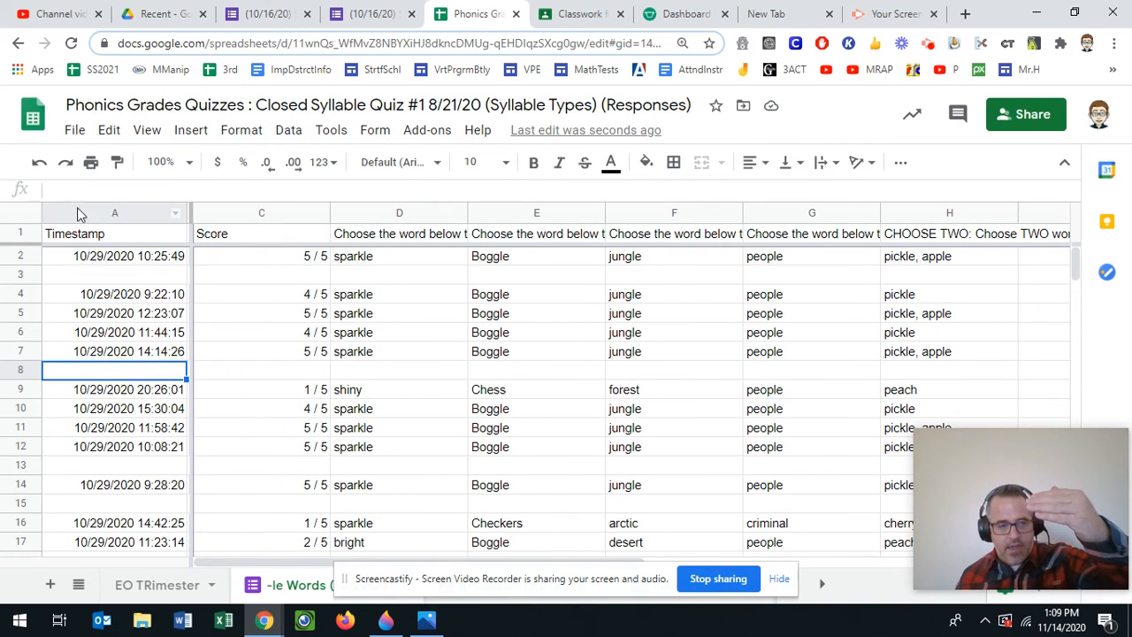
pyautogui.click(190, 132)
pyautogui.click(127, 354)
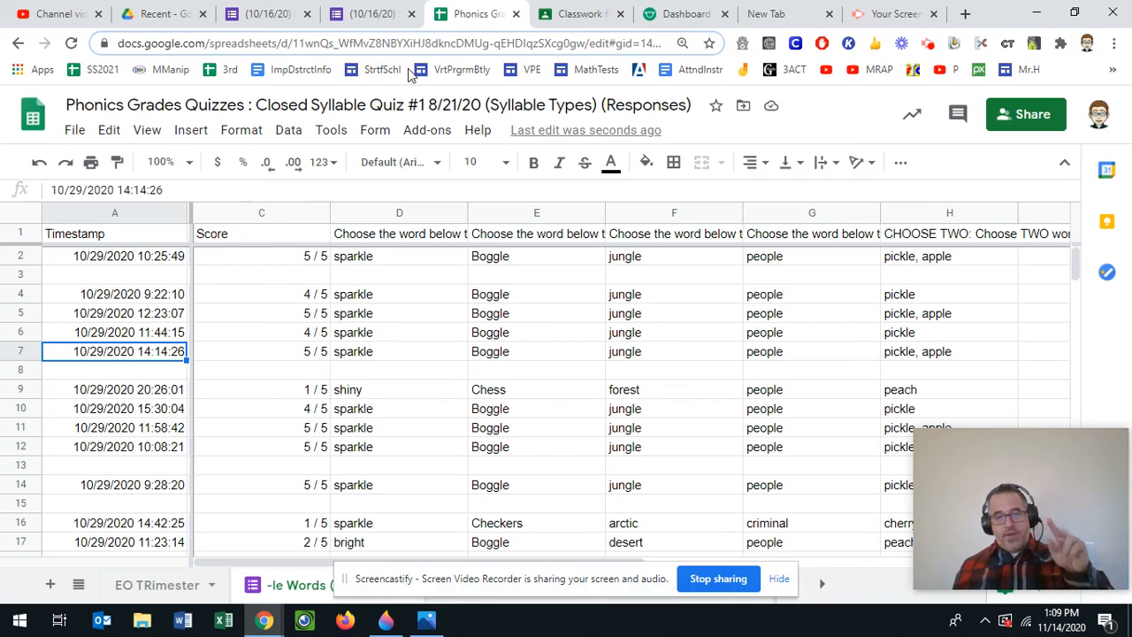
pyautogui.click(418, 619)
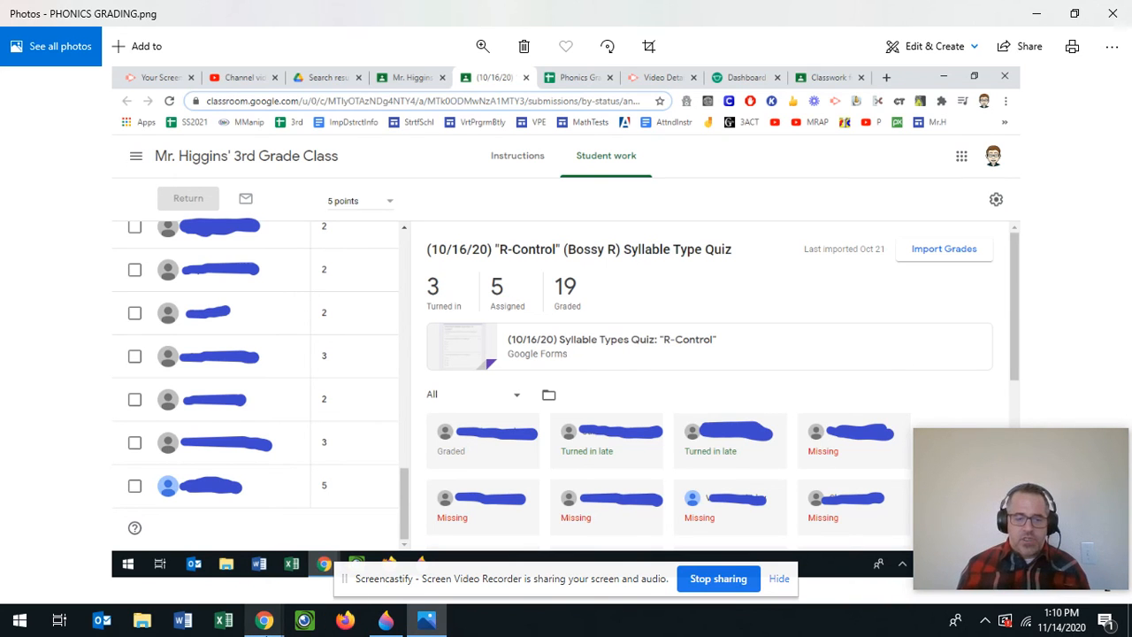
pyautogui.moveTo(264, 622)
pyautogui.click(142, 575)
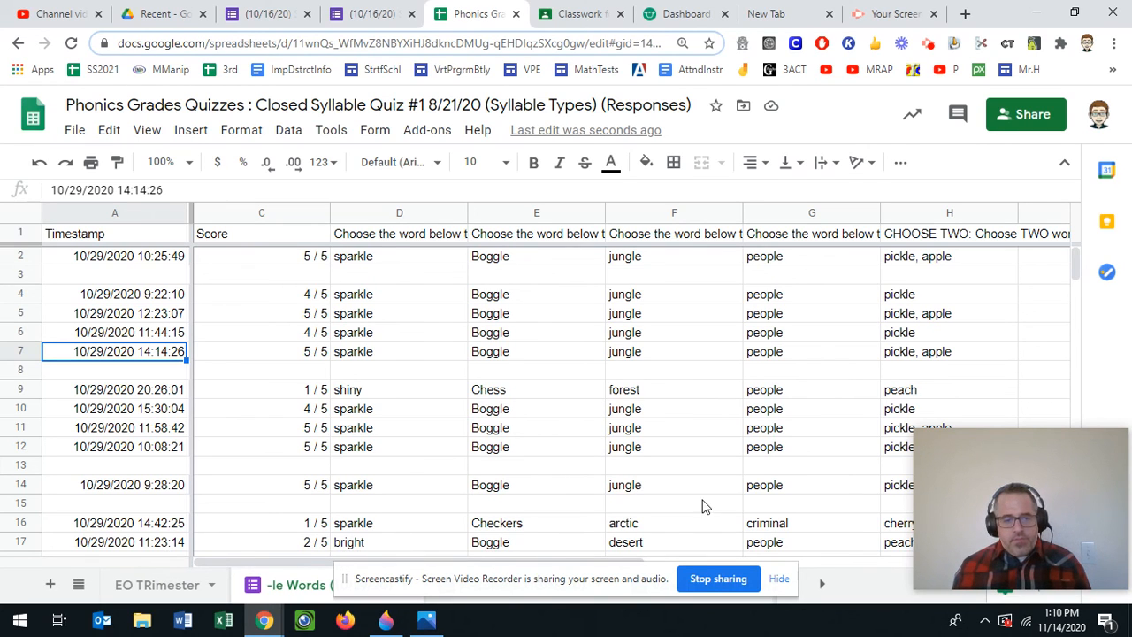
# - Flip through the Vowel Teams, SCHWA, Silent E, EO TRimester and -le Words sheet tabs
pyautogui.click(779, 579)
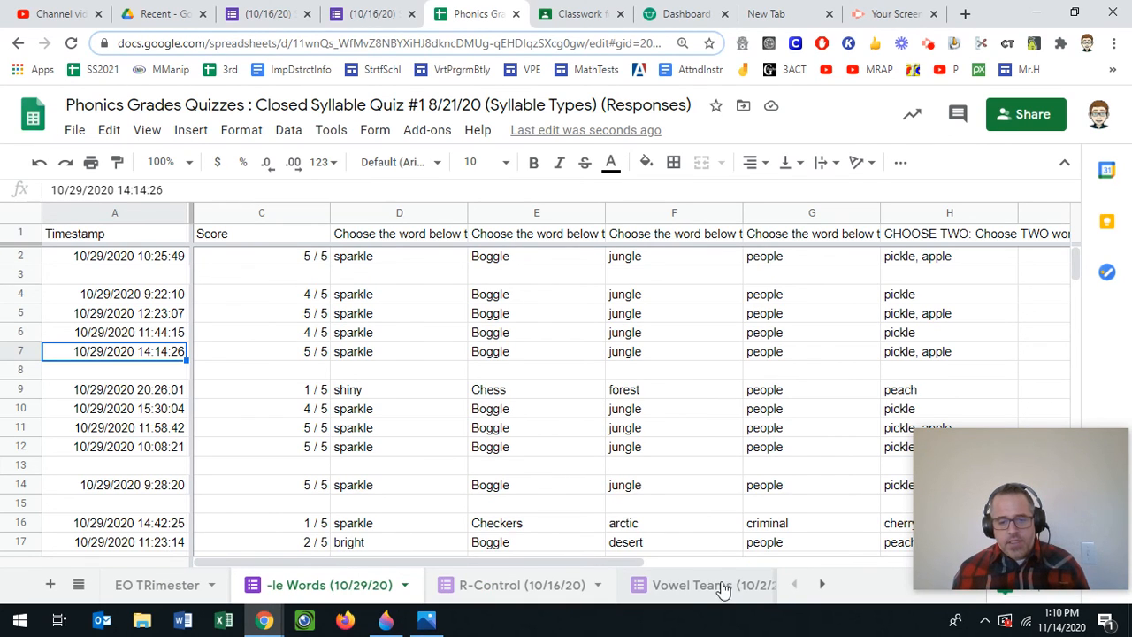
pyautogui.click(725, 586)
pyautogui.click(720, 585)
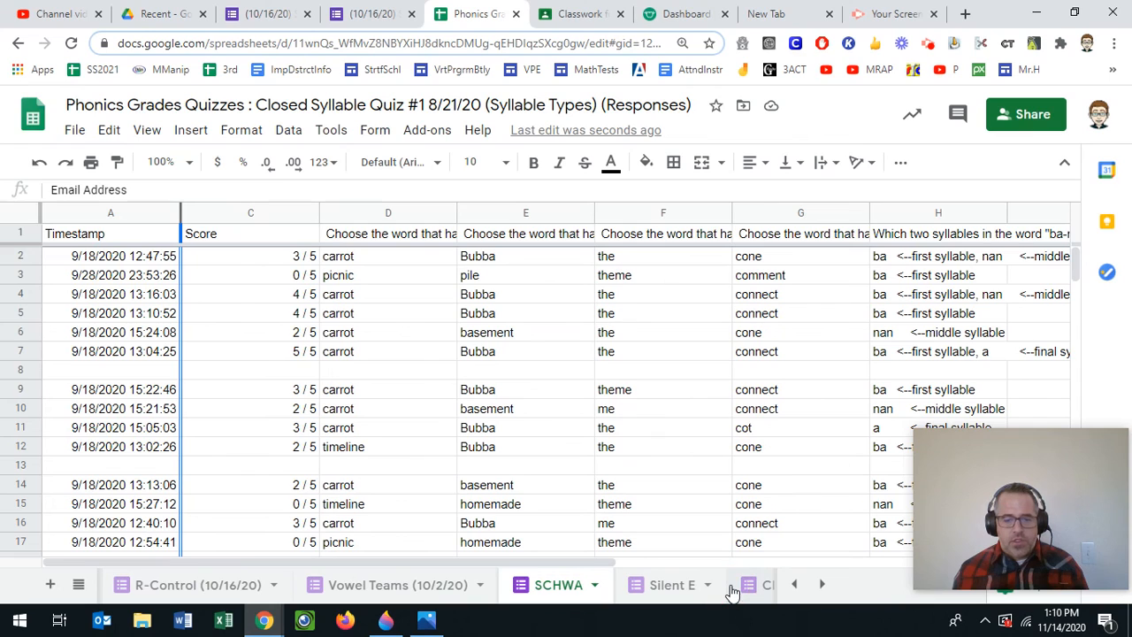
pyautogui.click(669, 585)
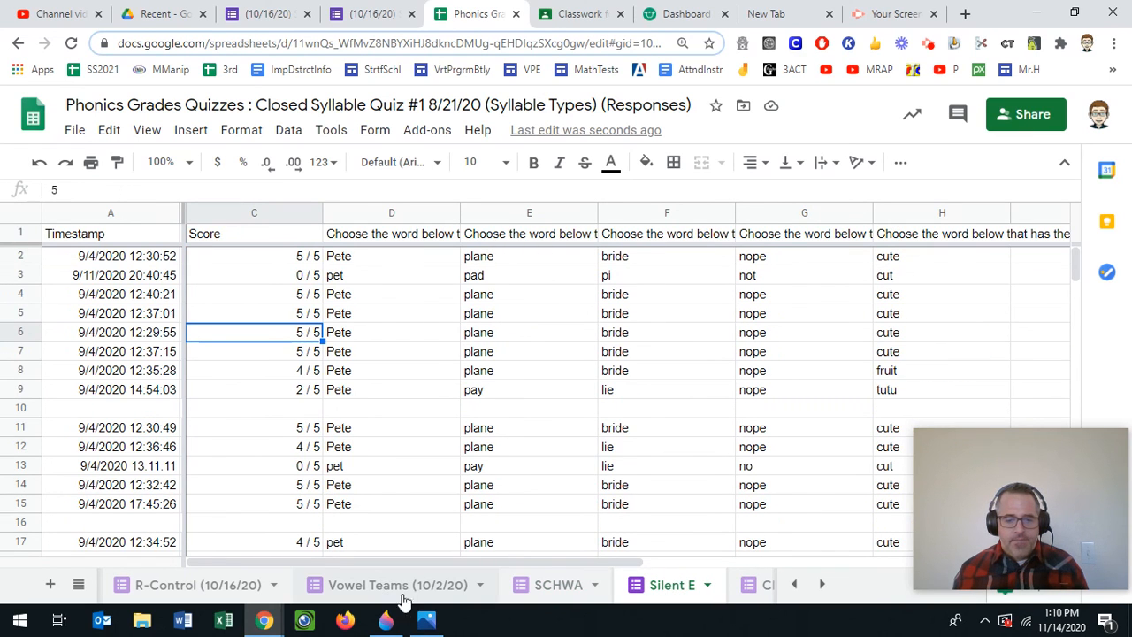
pyautogui.click(789, 584)
pyautogui.click(790, 584)
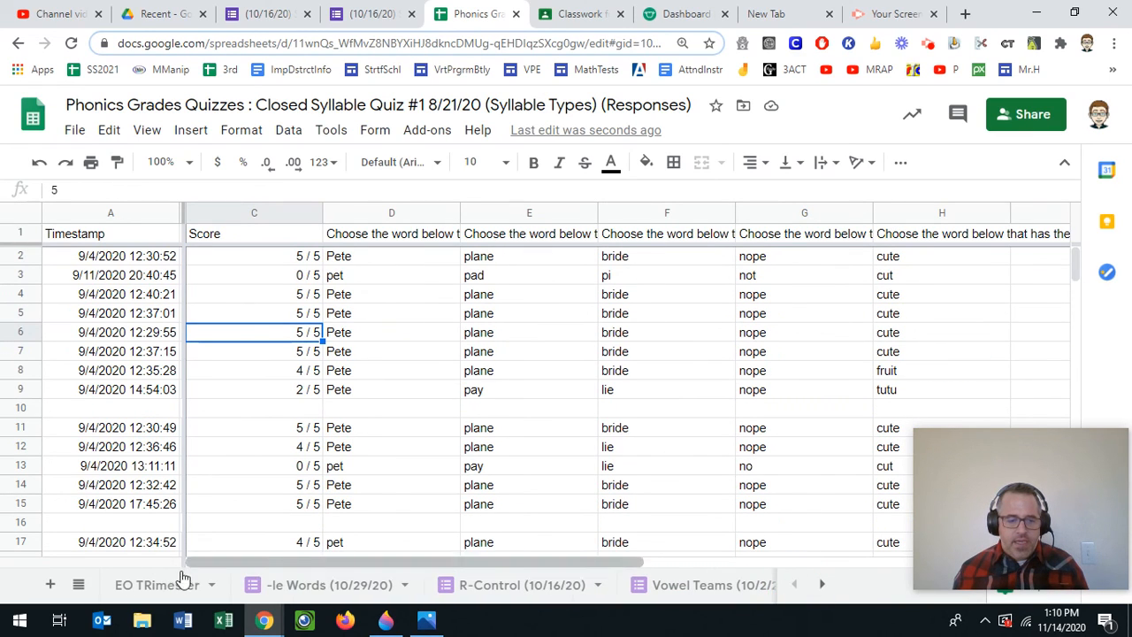
pyautogui.click(153, 586)
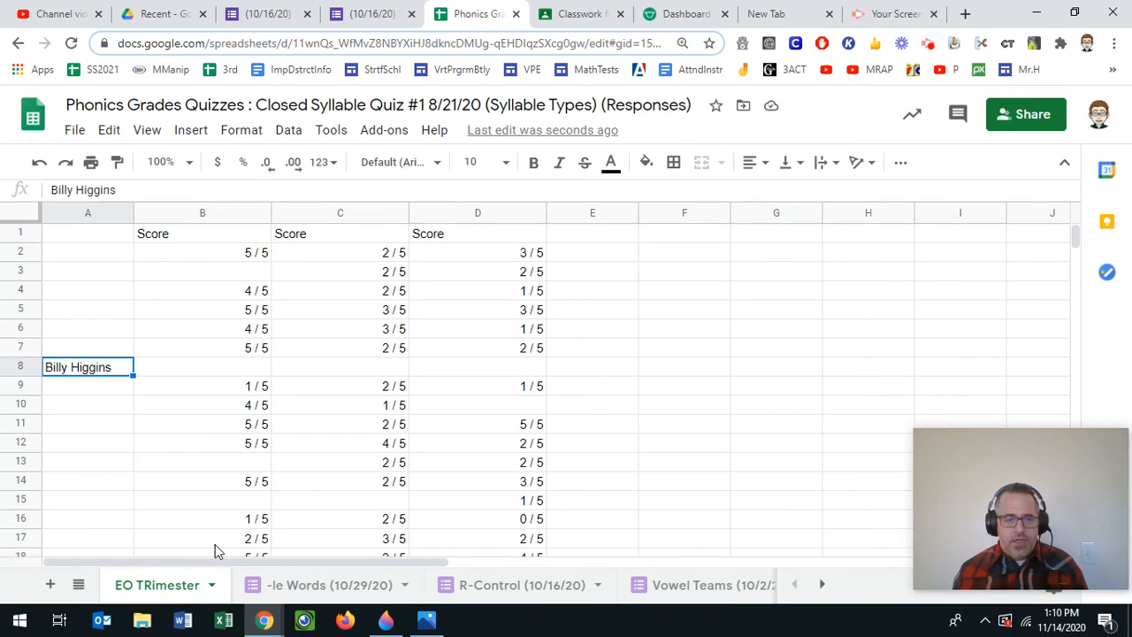
pyautogui.click(323, 587)
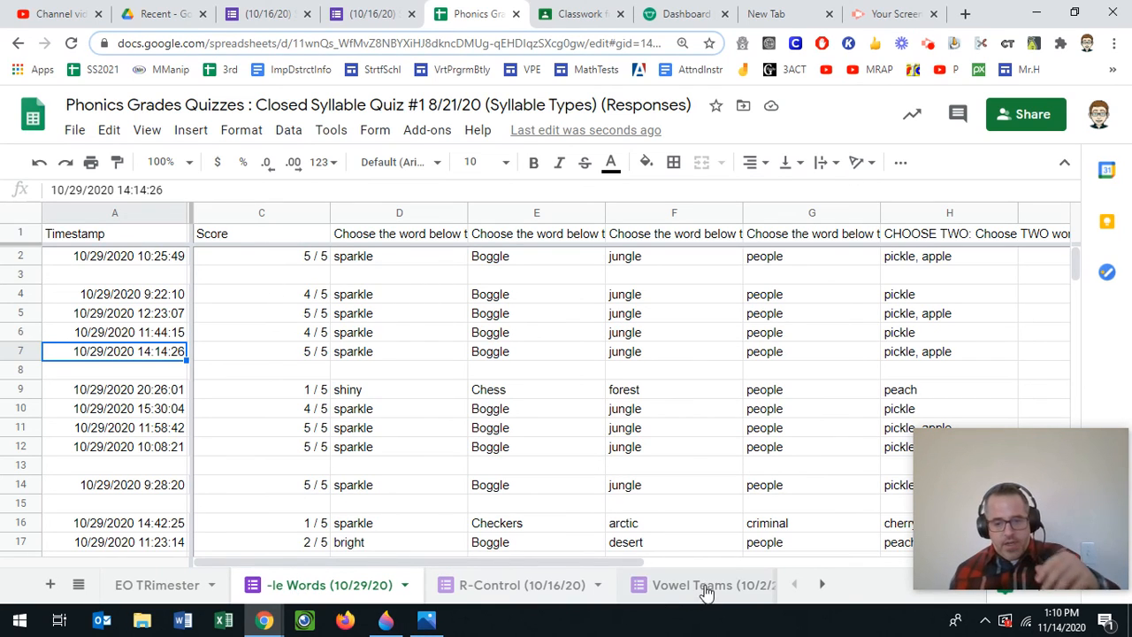
# - Open the SCHWA sheet and select its entire Score column C
pyautogui.click(820, 585)
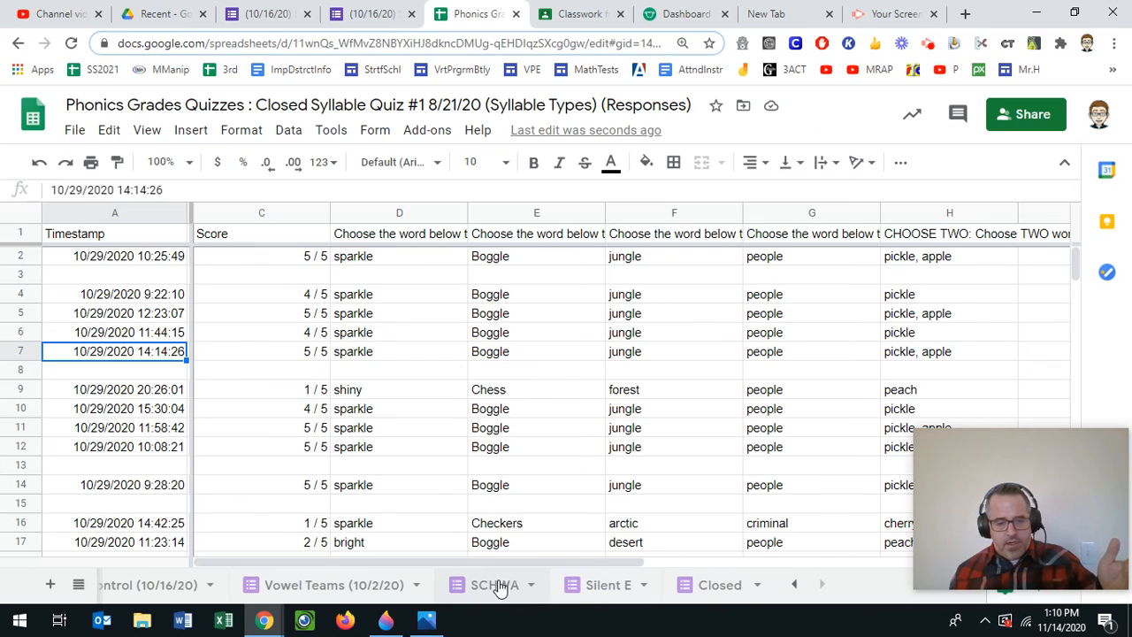
pyautogui.click(497, 587)
pyautogui.click(249, 215)
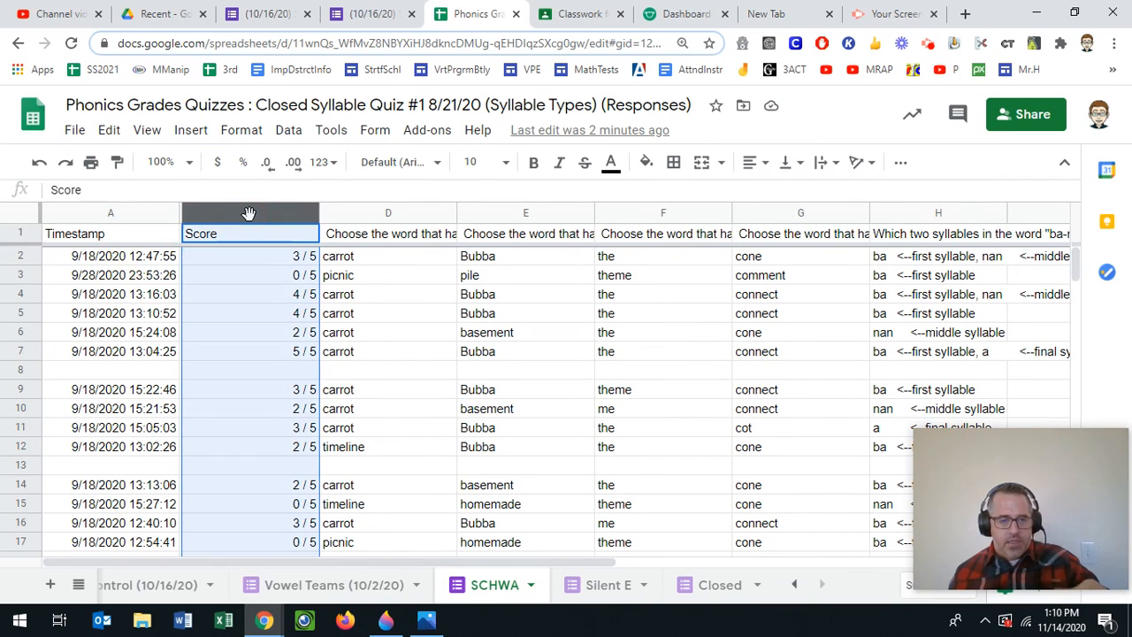
# - Copy the SCHWA Score column and paste it into column E of the EO TRimester sheet
pyautogui.hotkey('ctrl', 'c')
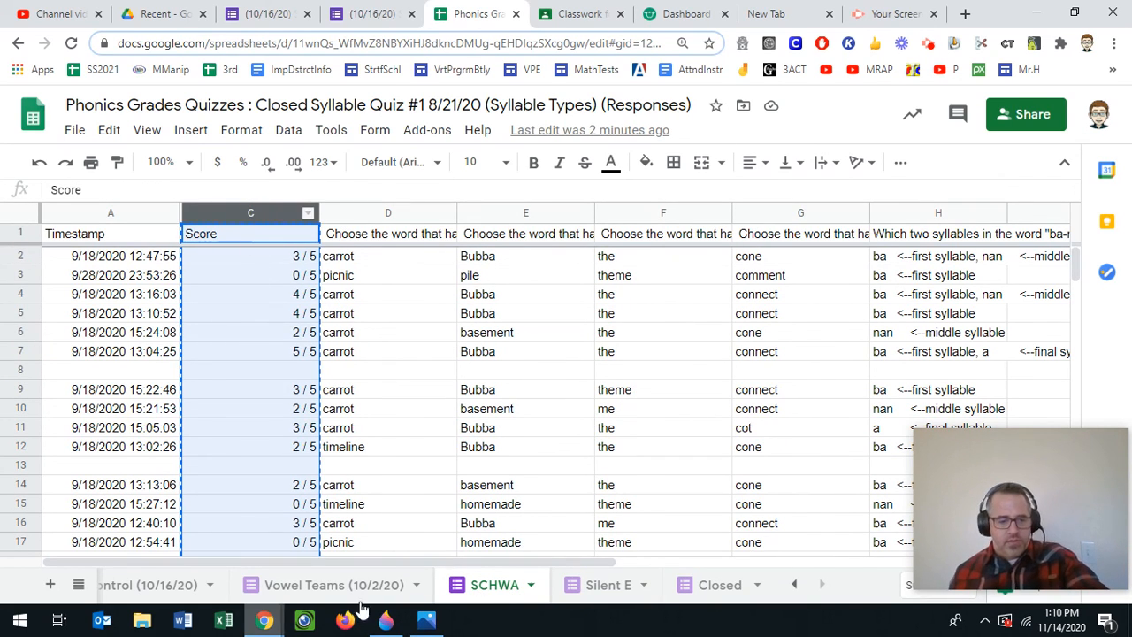
pyautogui.click(792, 585)
pyautogui.click(791, 584)
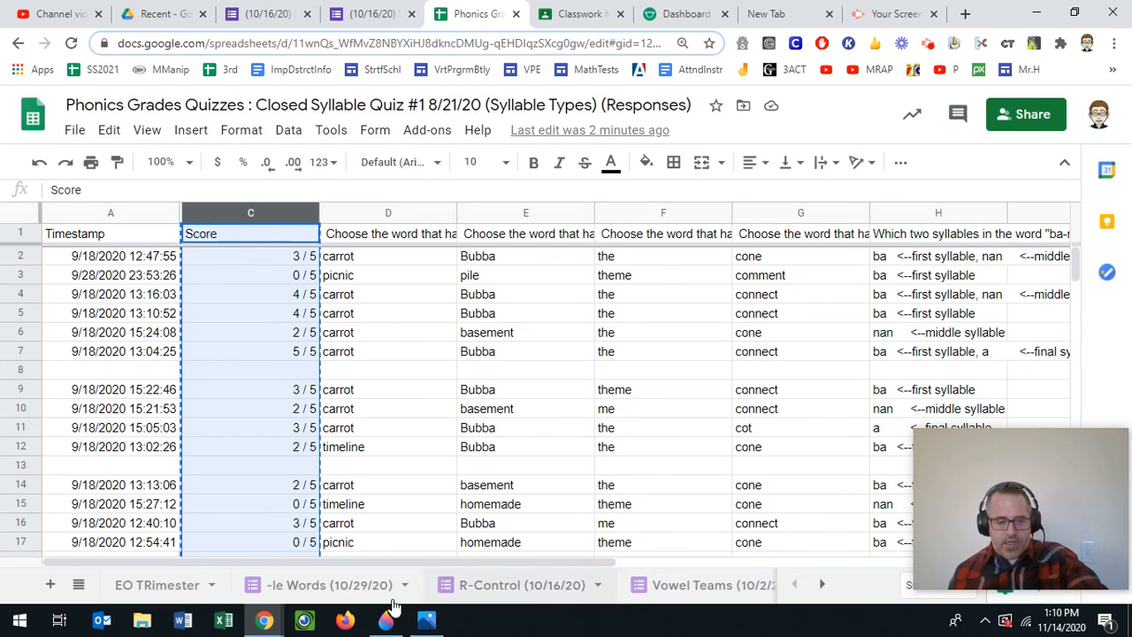
pyautogui.click(181, 585)
pyautogui.click(592, 237)
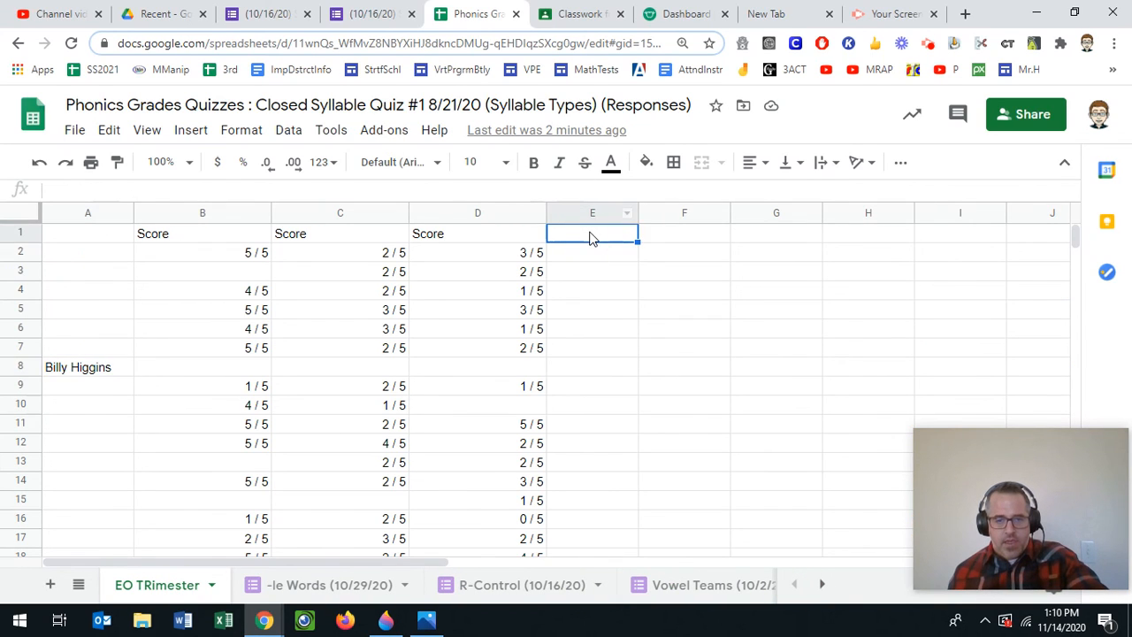
pyautogui.hotkey('ctrl', 'v')
pyautogui.scroll(-4, 565, 370)
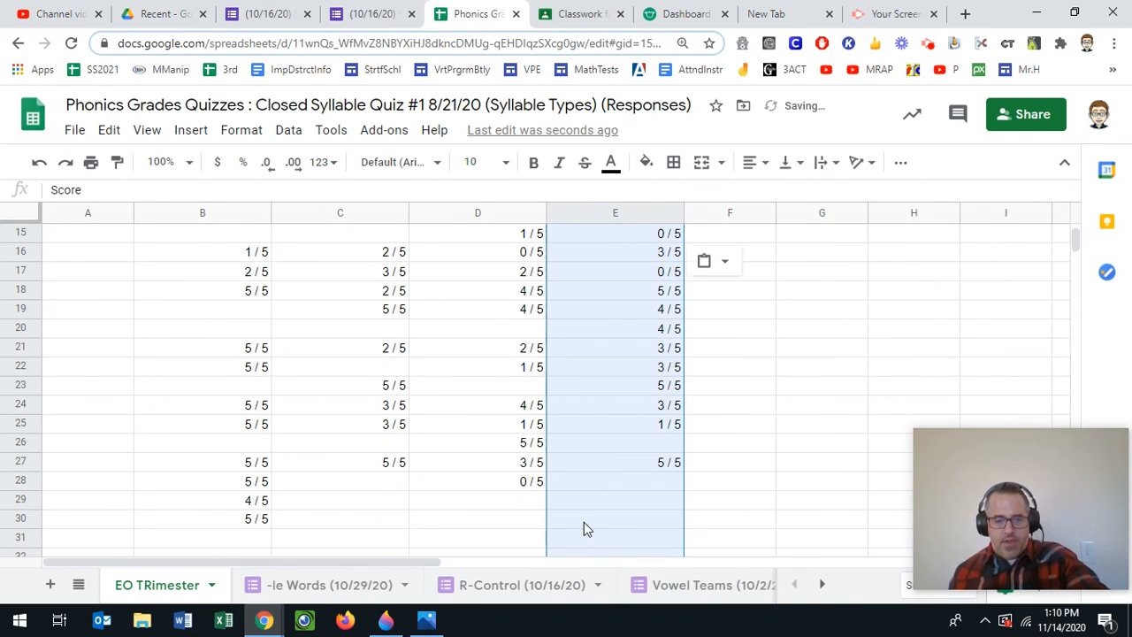
pyautogui.scroll(-2, 584, 469)
# - Label the pasted scores SCHWA in E31 and enter the quiz date 9/18/20 in E32
pyautogui.click(598, 343)
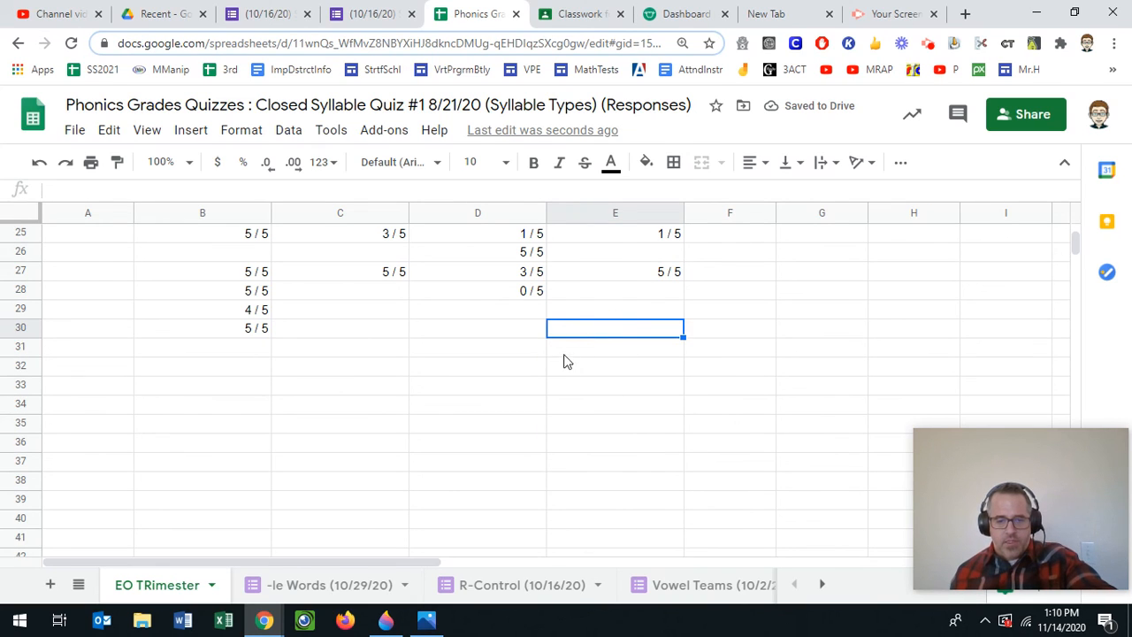
pyautogui.write('Sc')
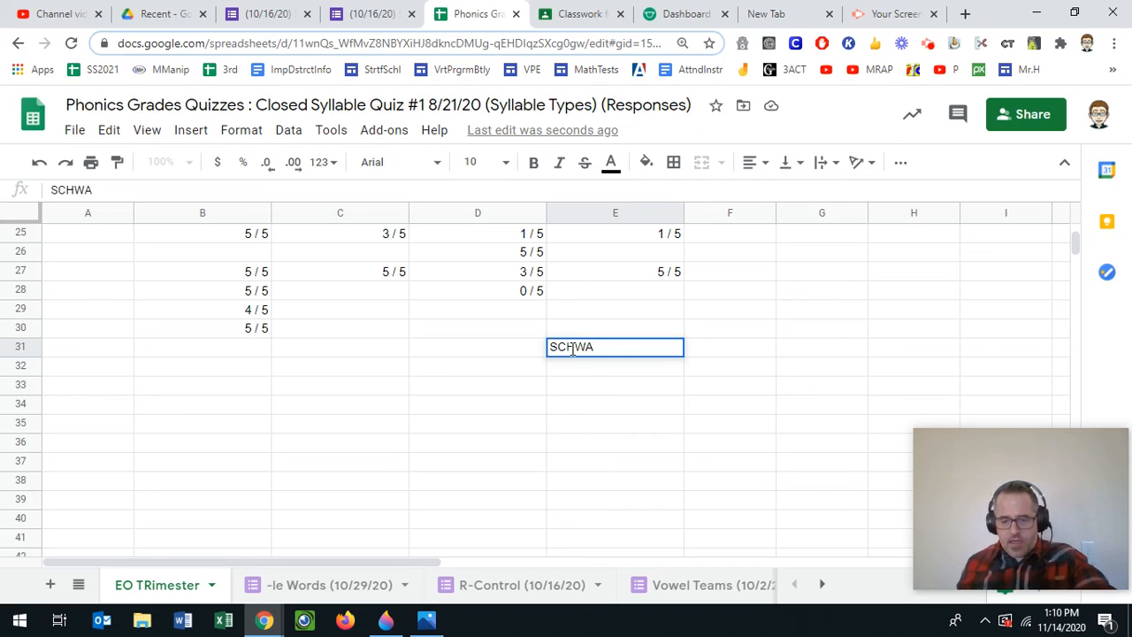
pyautogui.click(822, 584)
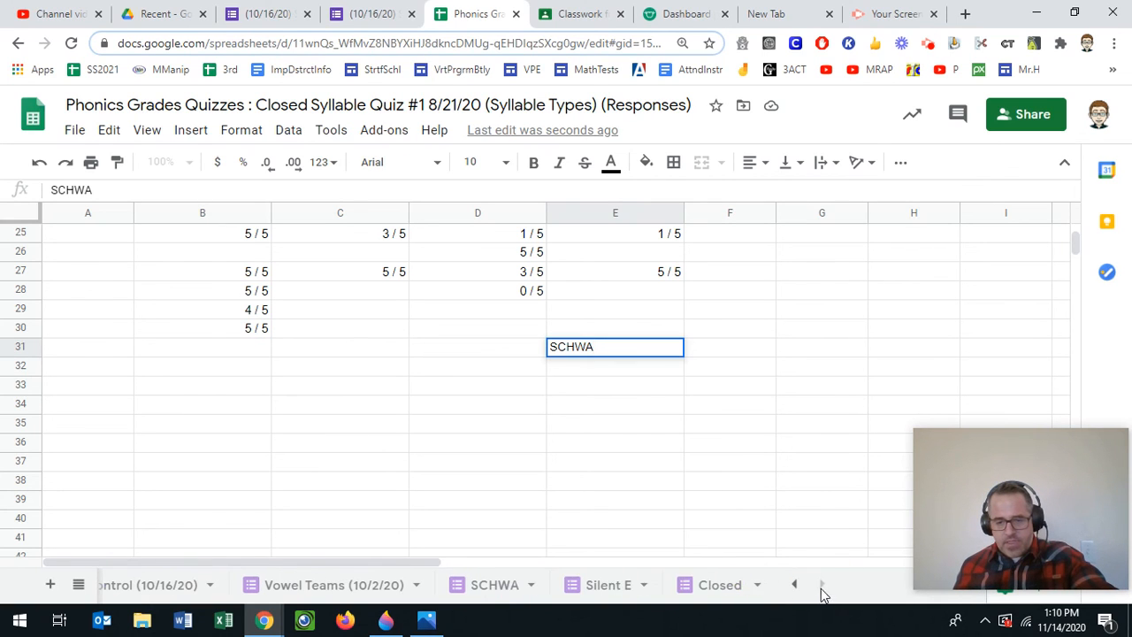
pyautogui.click(504, 594)
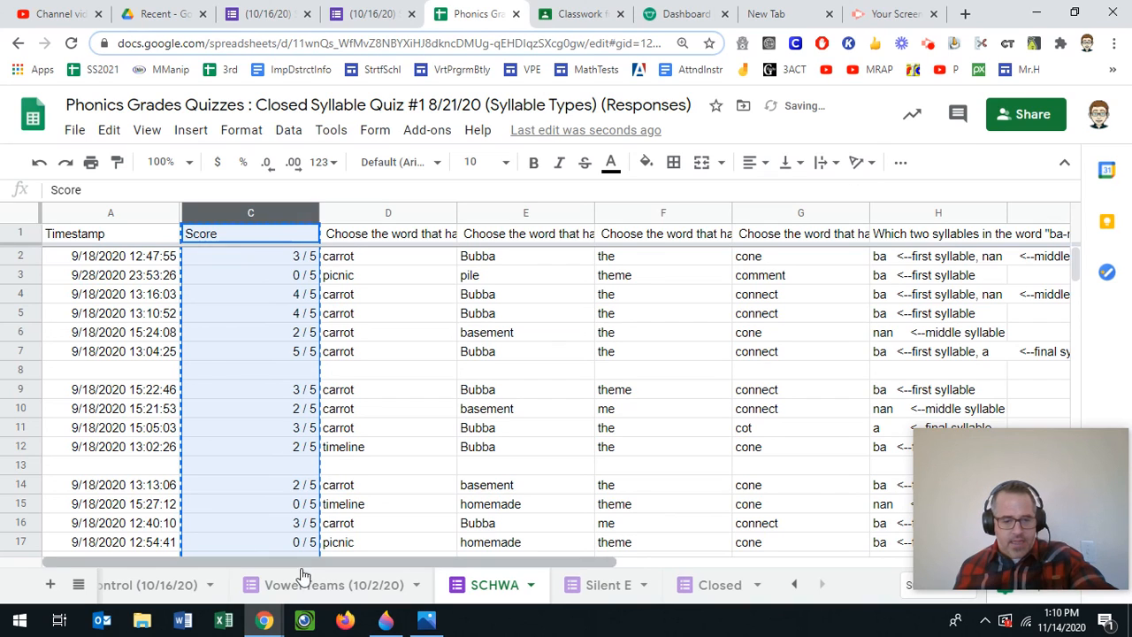
pyautogui.click(793, 587)
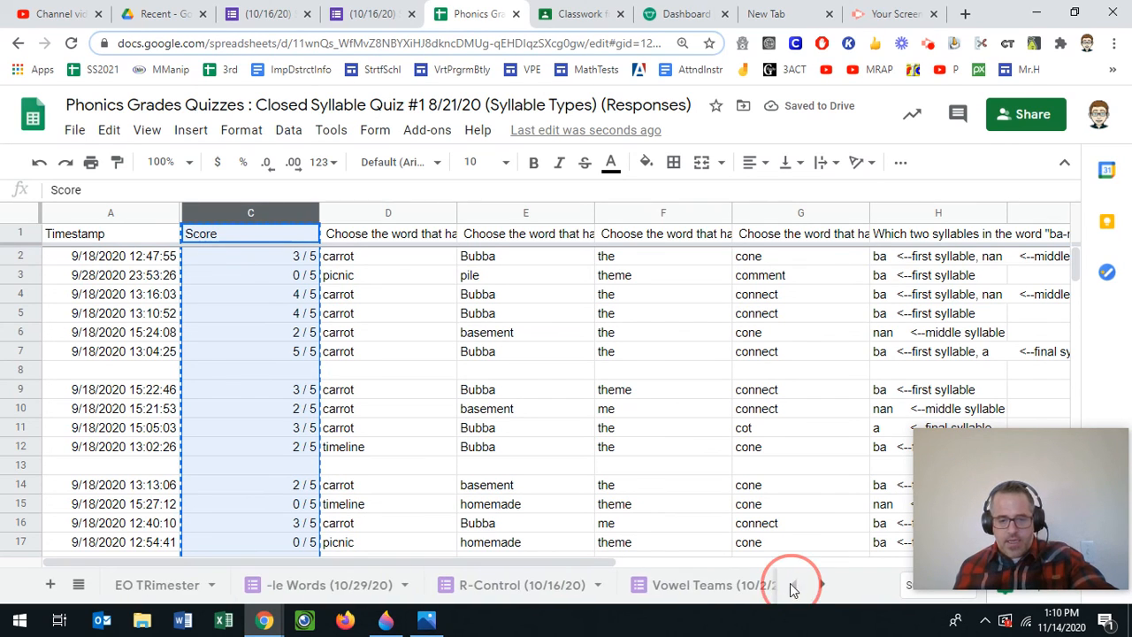
pyautogui.click(130, 590)
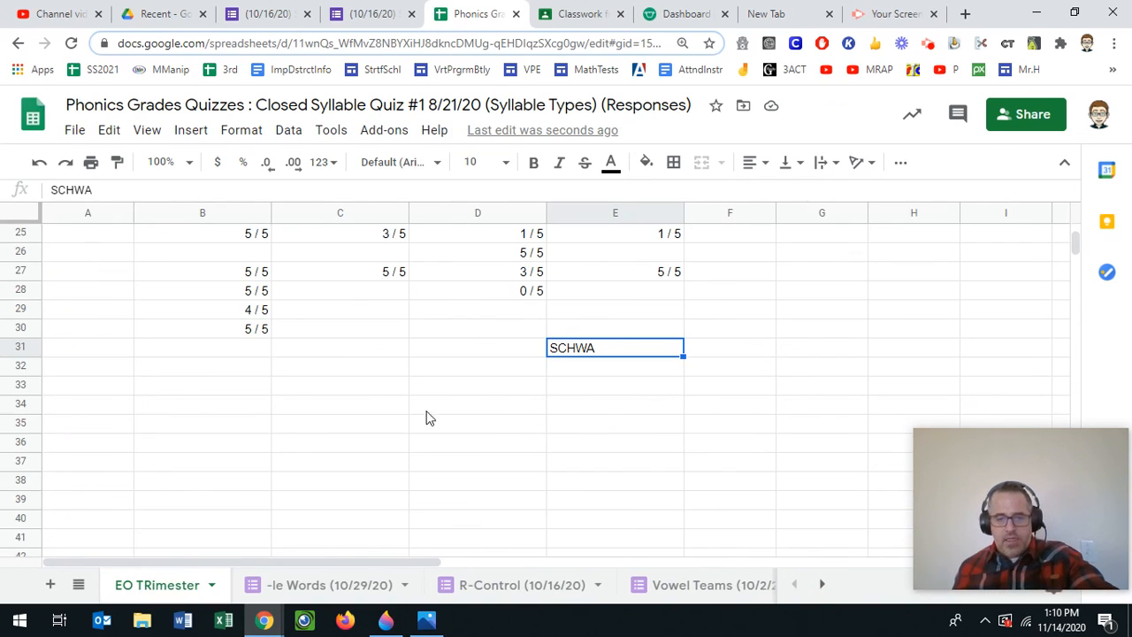
pyautogui.click(606, 369)
pyautogui.write('9/18/20')
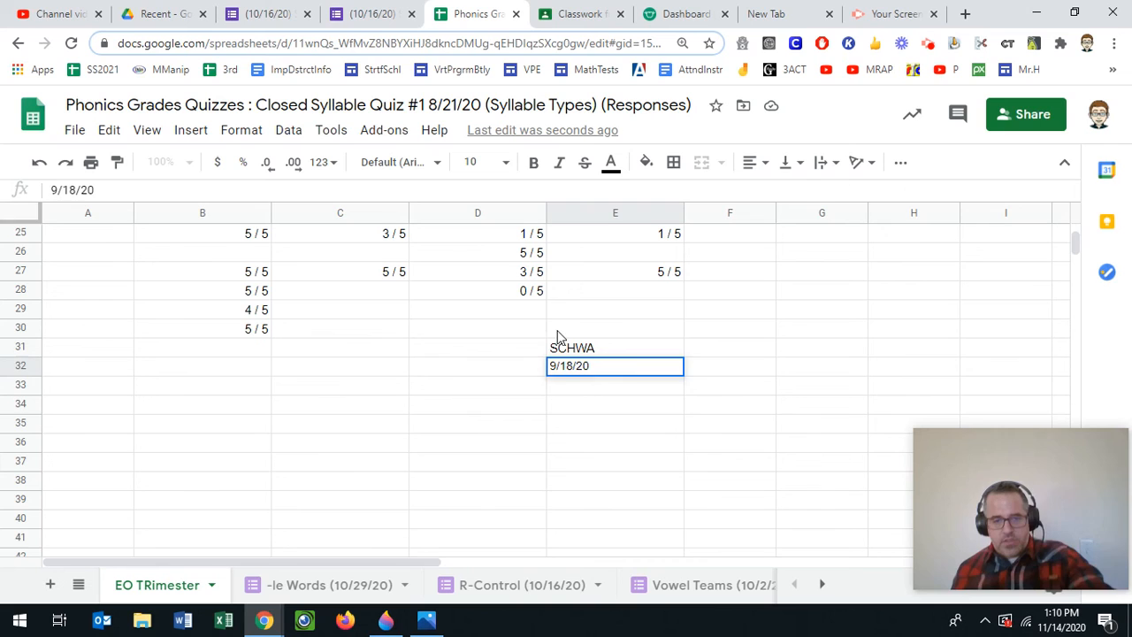
pyautogui.click(559, 331)
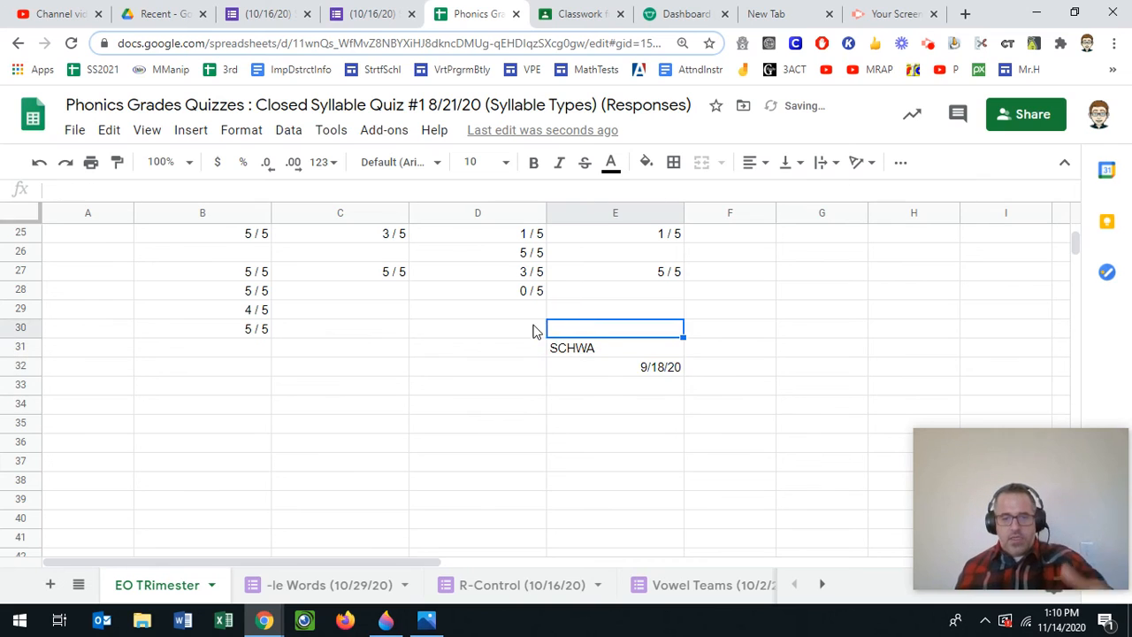
pyautogui.scroll(5, 566, 327)
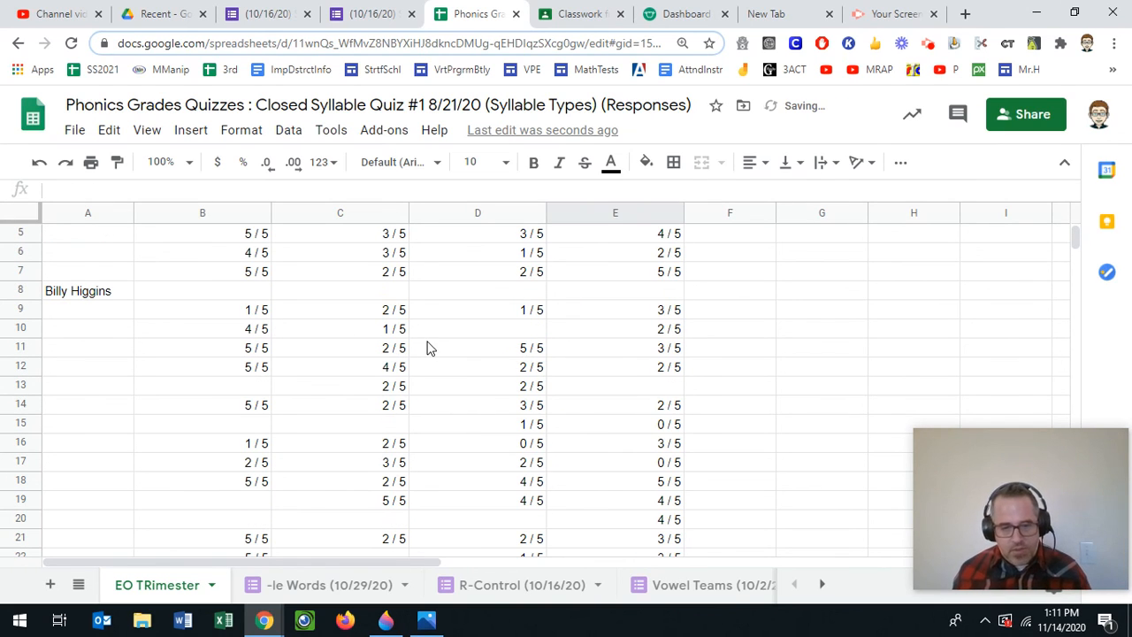